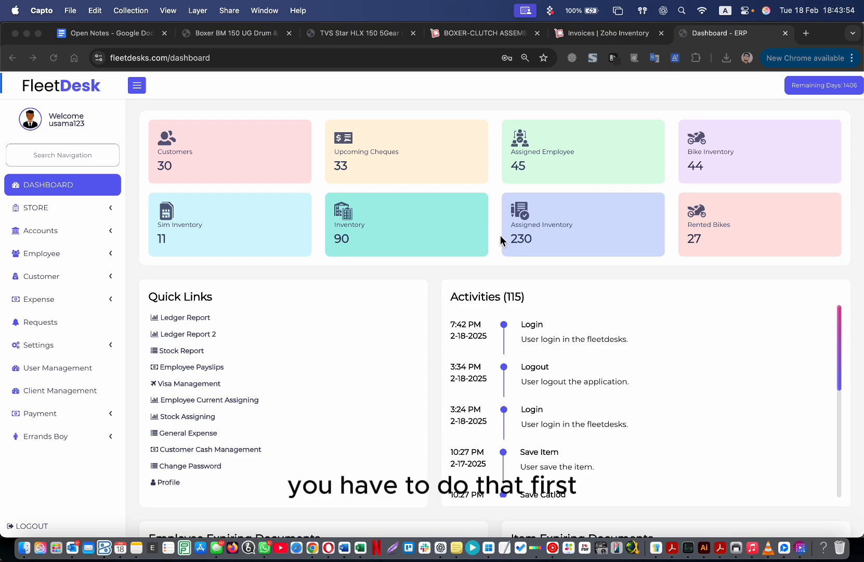
Expand Store > Inventory in the sidebar and open the Basic Catalog Defining list.
left_click(54, 208)
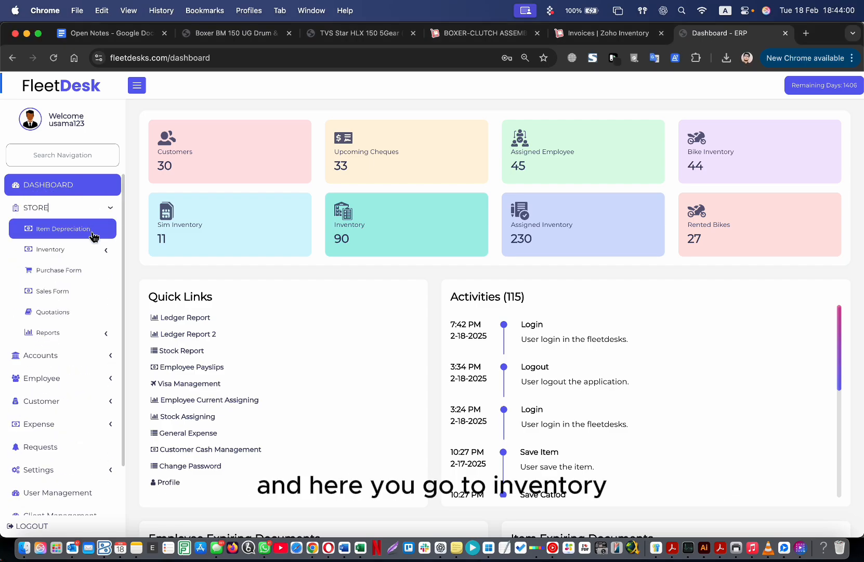
left_click(70, 250)
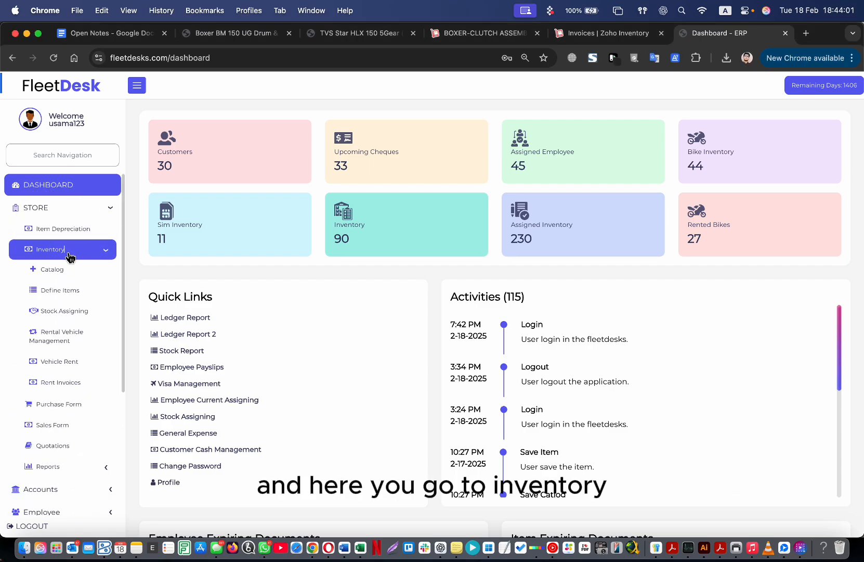
left_click(62, 295)
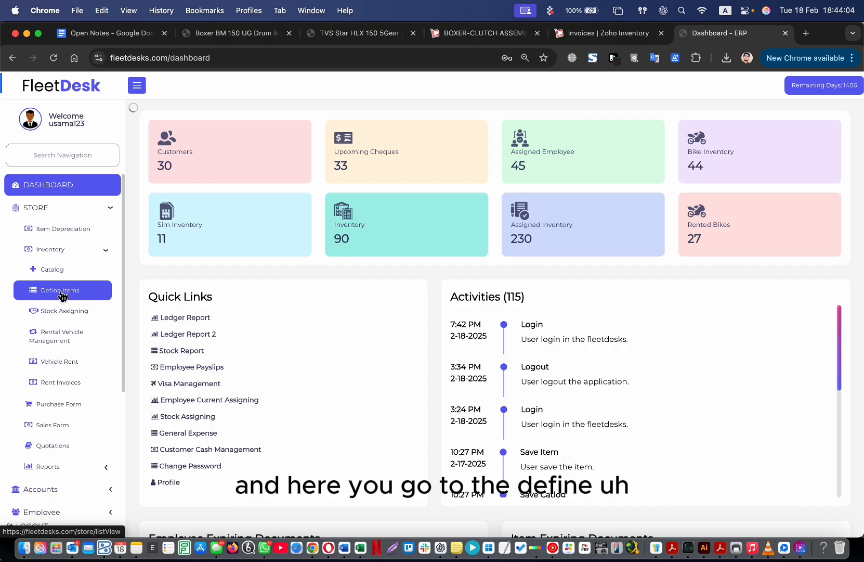
left_click(62, 275)
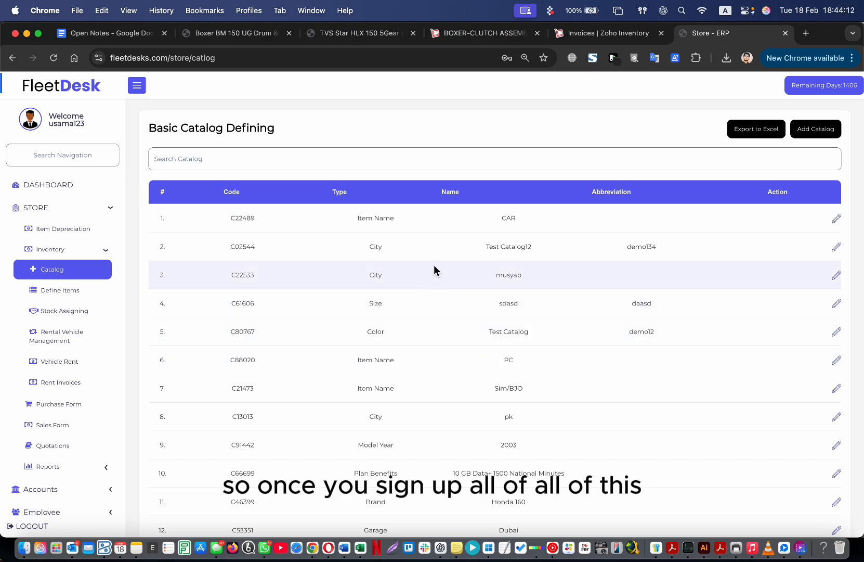
scroll(389, 388, "down", 6)
scroll(380, 175, "up", 6)
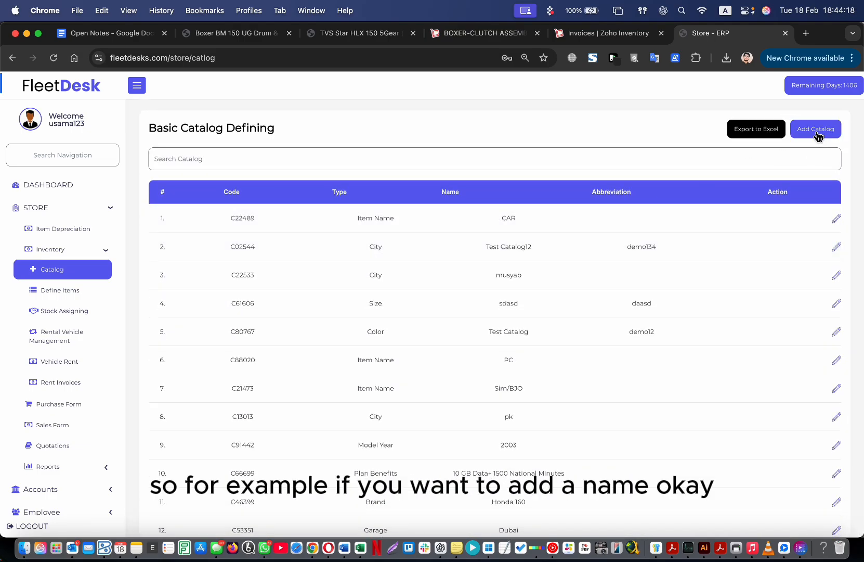
Add a new Brand catalog entry named HP and save it.
left_click(815, 130)
left_click(534, 91)
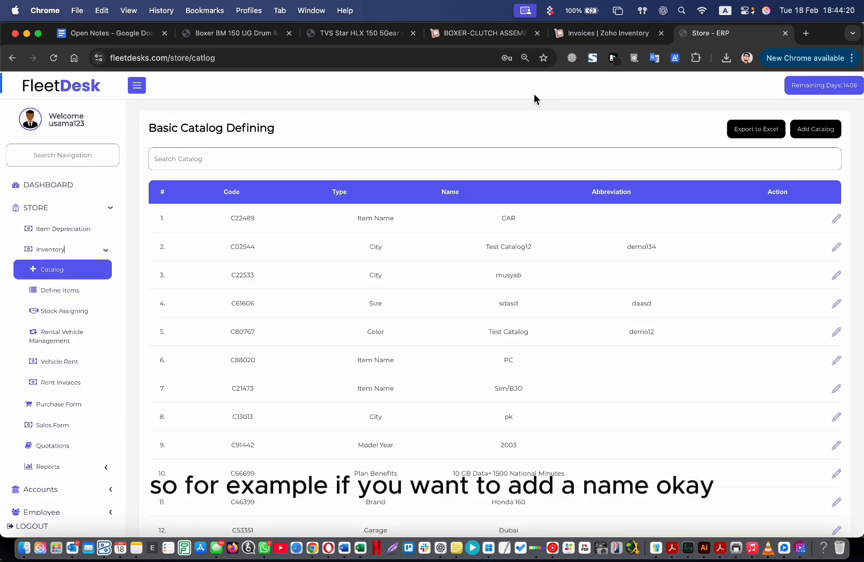
left_click(826, 134)
left_click(508, 157)
left_click(472, 168)
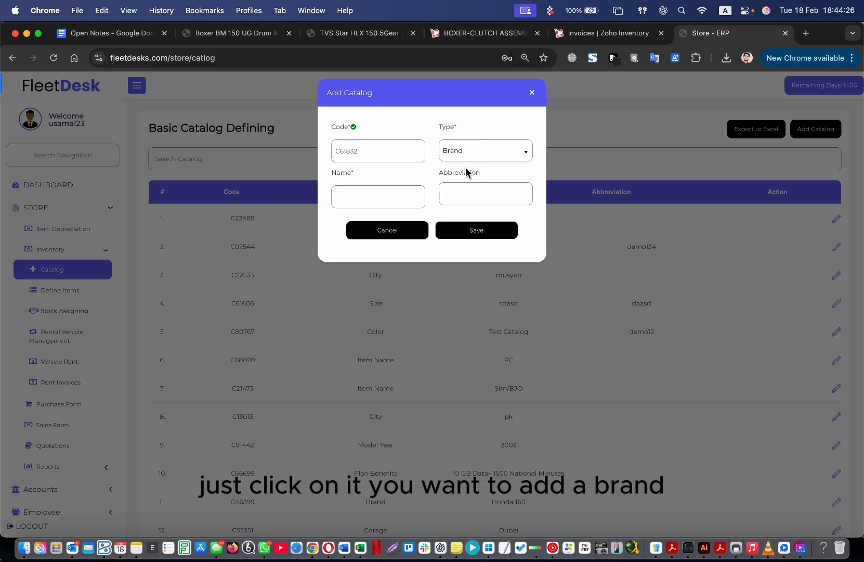
left_click(383, 192)
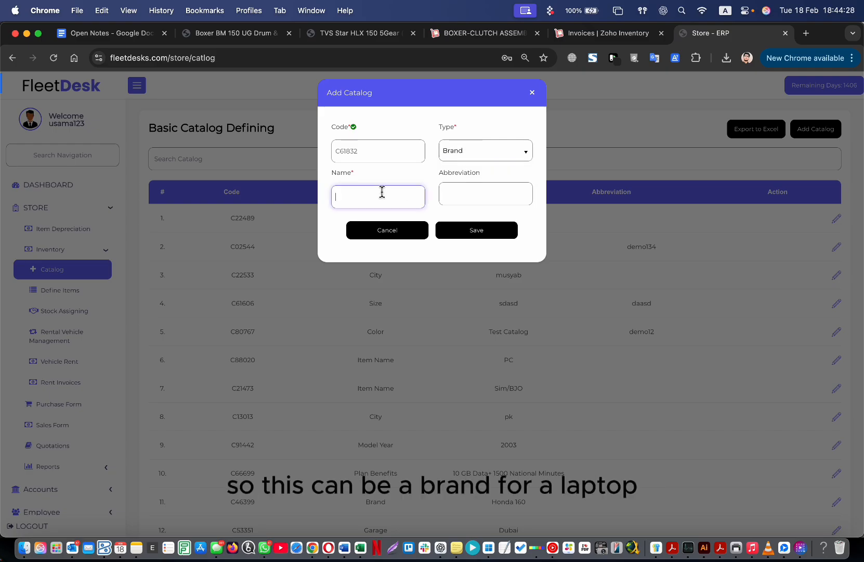
type("HP")
left_click(462, 230)
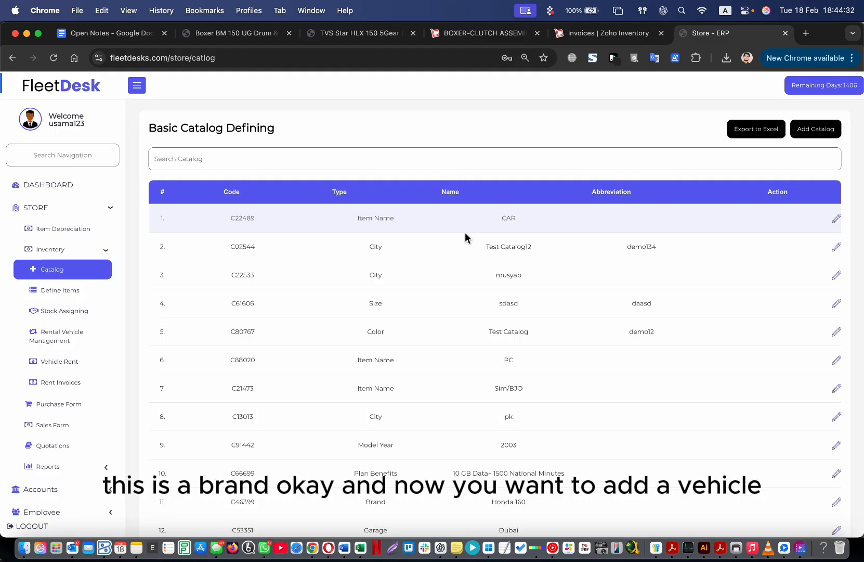
Add a second Brand catalog entry named BAjaj and save it.
left_click(816, 129)
left_click(478, 154)
left_click(462, 167)
left_click(369, 197)
type("BAjaj")
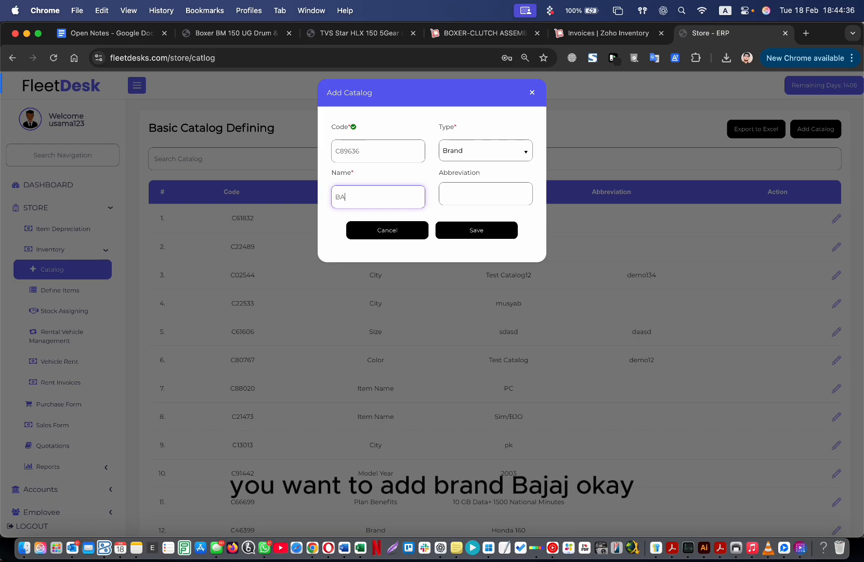
left_click(492, 233)
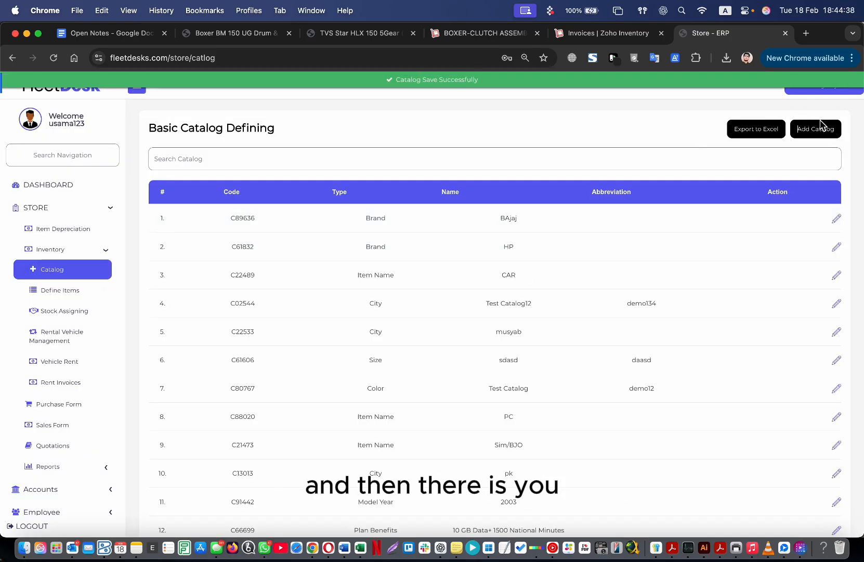
Add a City catalog entry named Dubai and save it.
left_click(823, 127)
left_click(506, 157)
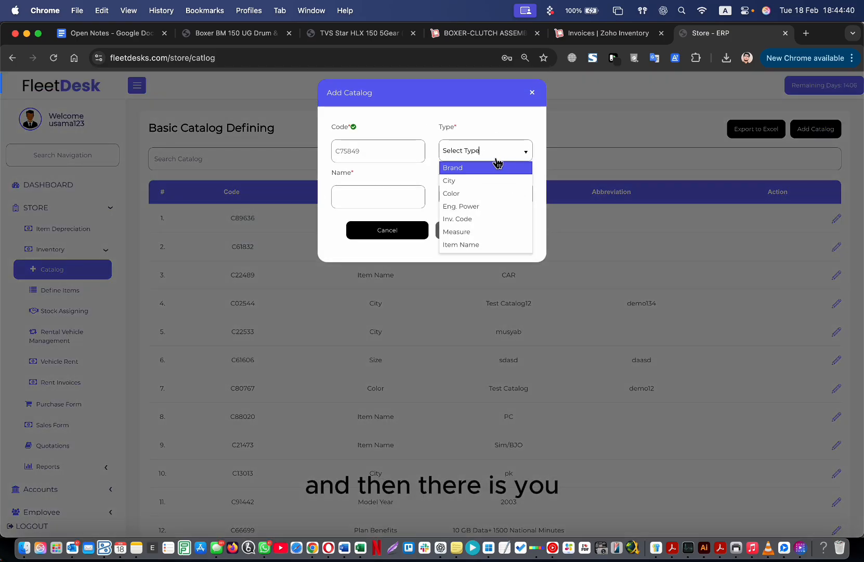
left_click(478, 182)
left_click(385, 193)
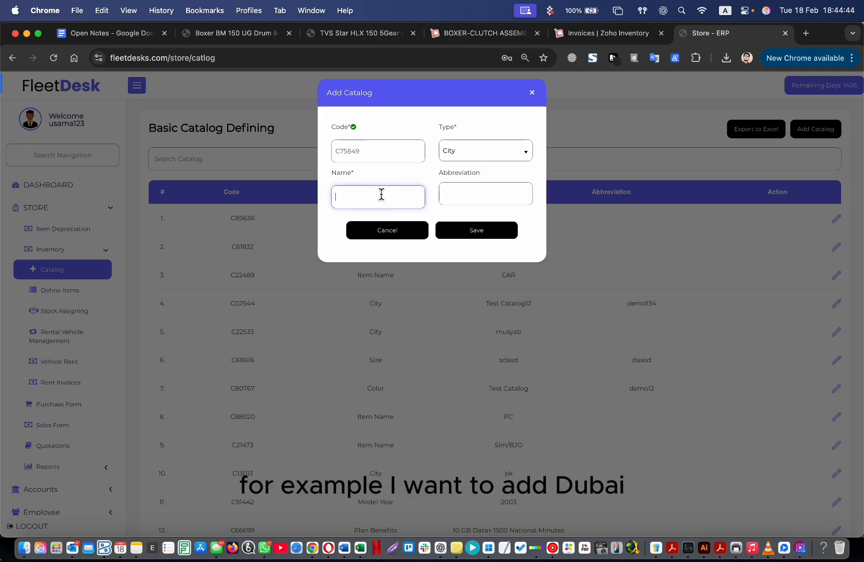
type("Dubai")
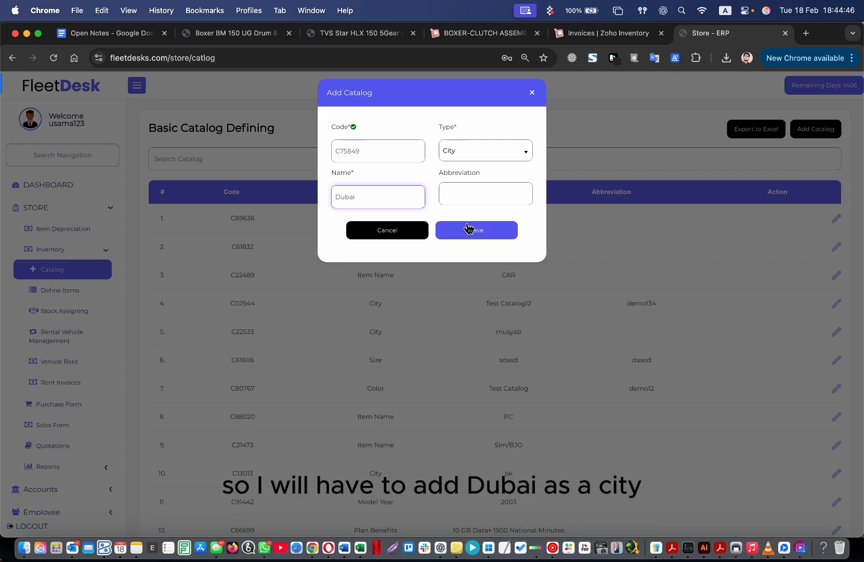
left_click(459, 231)
Start a Riyadh City entry, discard it unsaved, and begin a fresh catalog entry.
left_click(816, 131)
left_click(512, 156)
left_click(477, 181)
left_click(379, 204)
type("Riyadh")
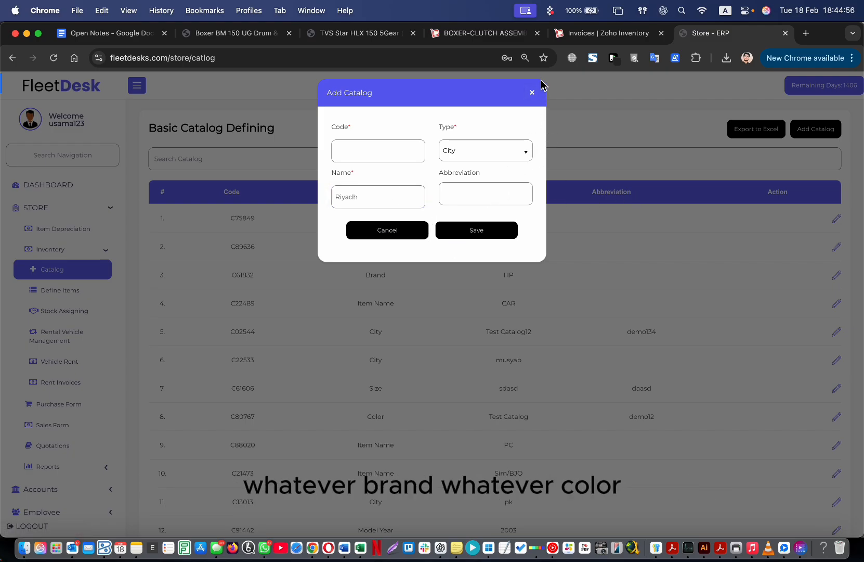
left_click(532, 92)
left_click(828, 136)
left_click(491, 156)
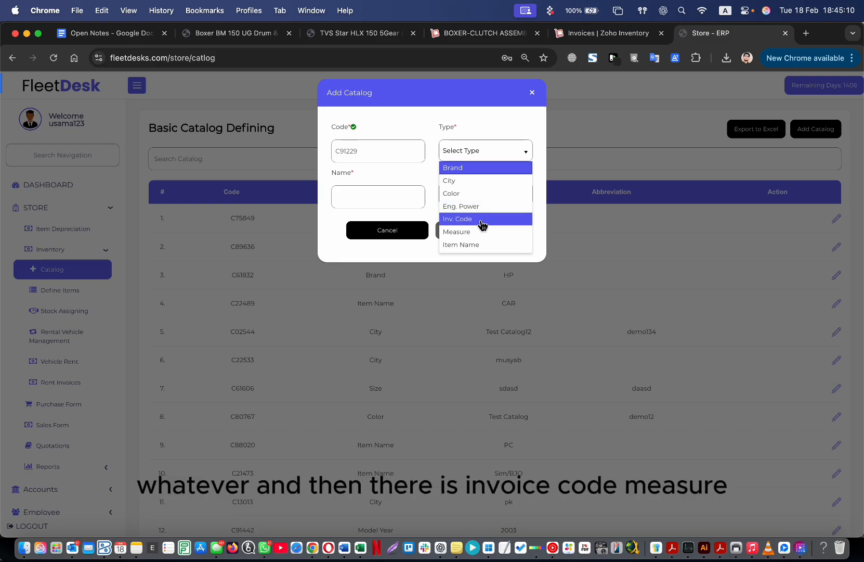
Save Iphone as an Item Name catalog entry (code C91229).
scroll(489, 223, "down", 2)
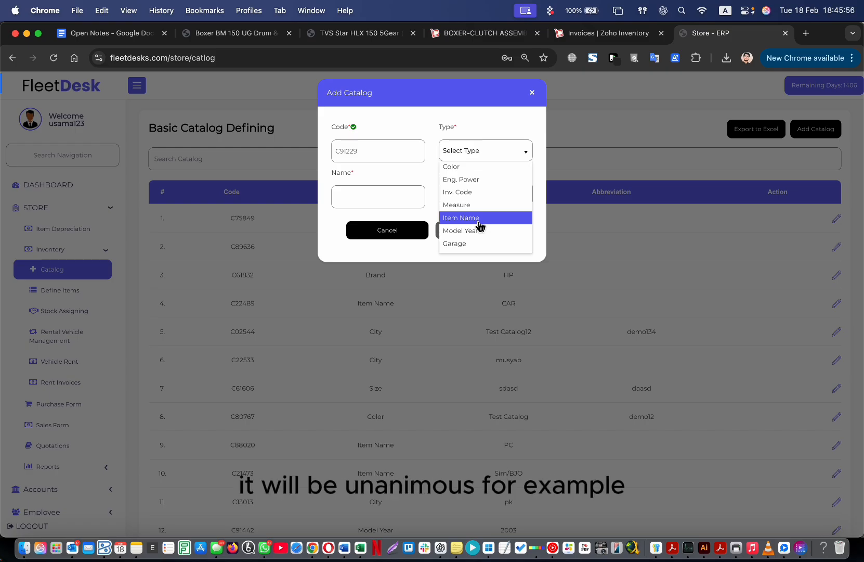
left_click(479, 224)
left_click(388, 194)
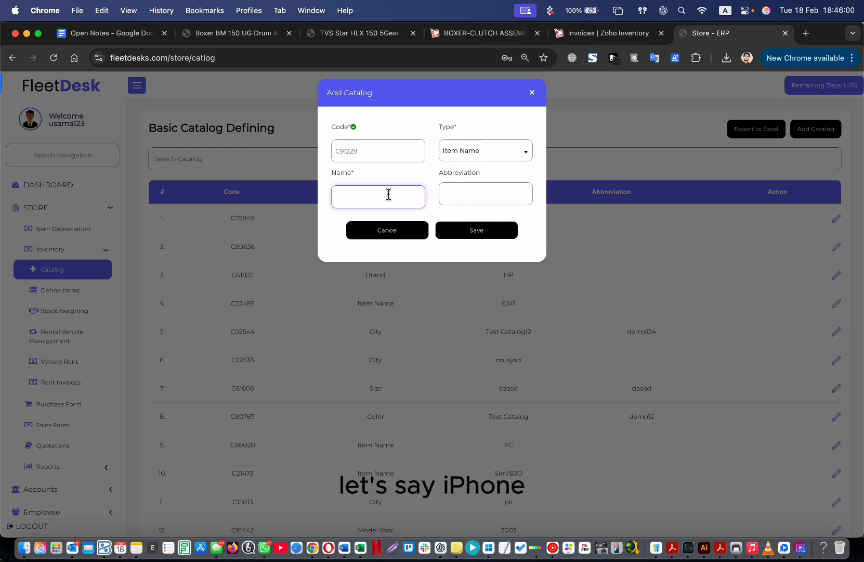
type("Iphone")
left_click(460, 229)
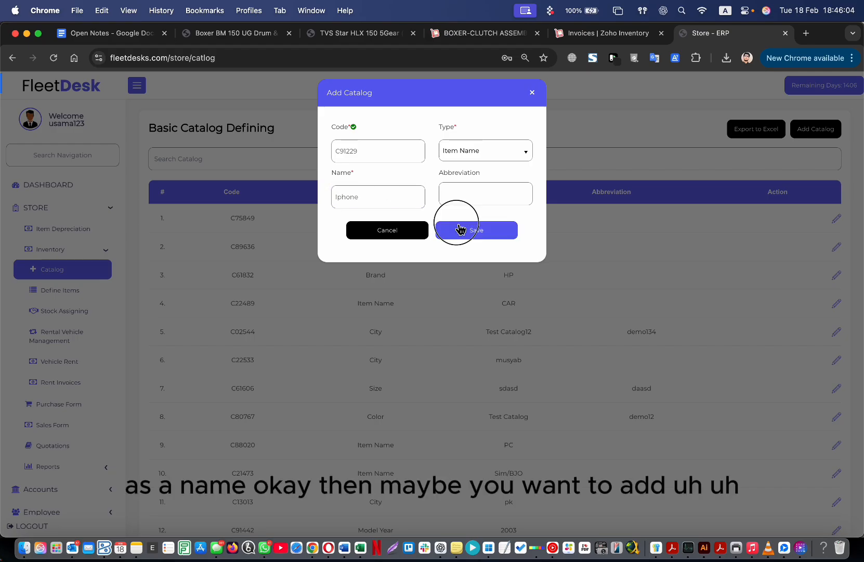
left_click(816, 129)
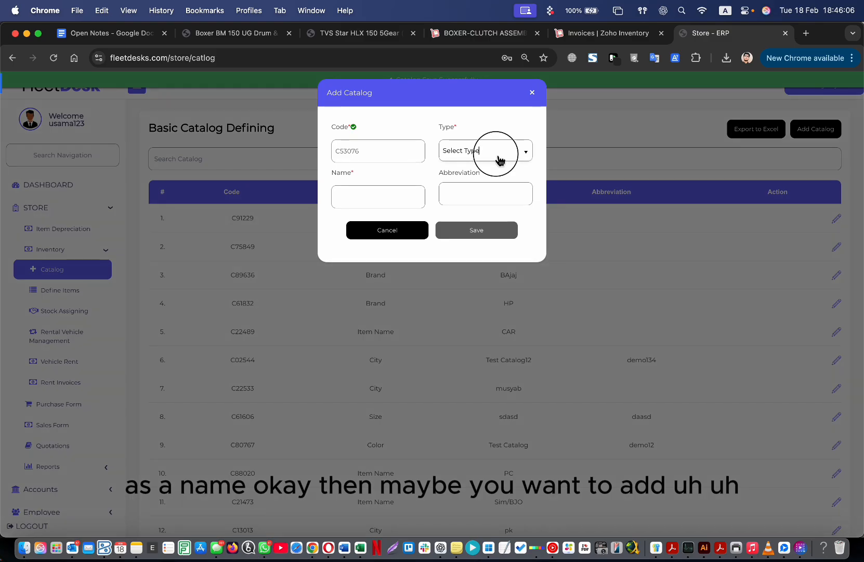
Save Truck as an Item Name catalog entry.
left_click(500, 159)
left_click(464, 244)
left_click(391, 205)
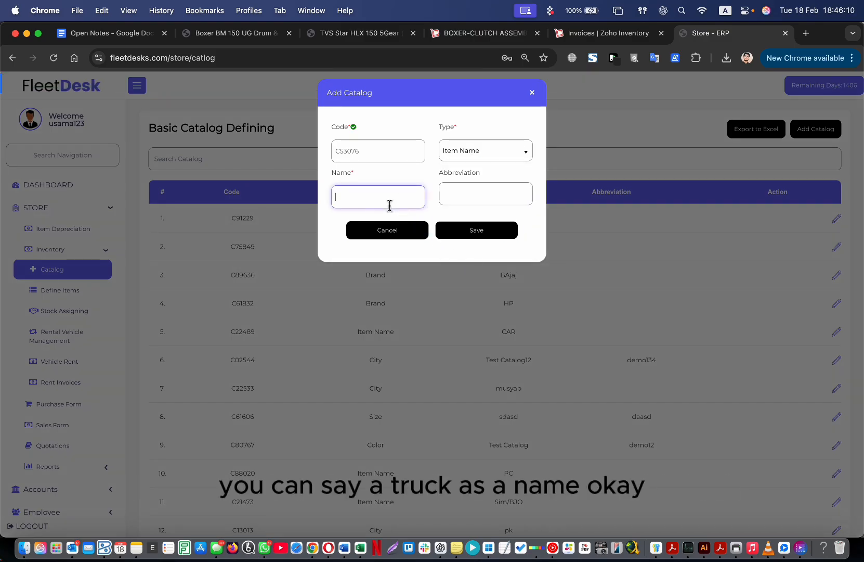
type("Truck")
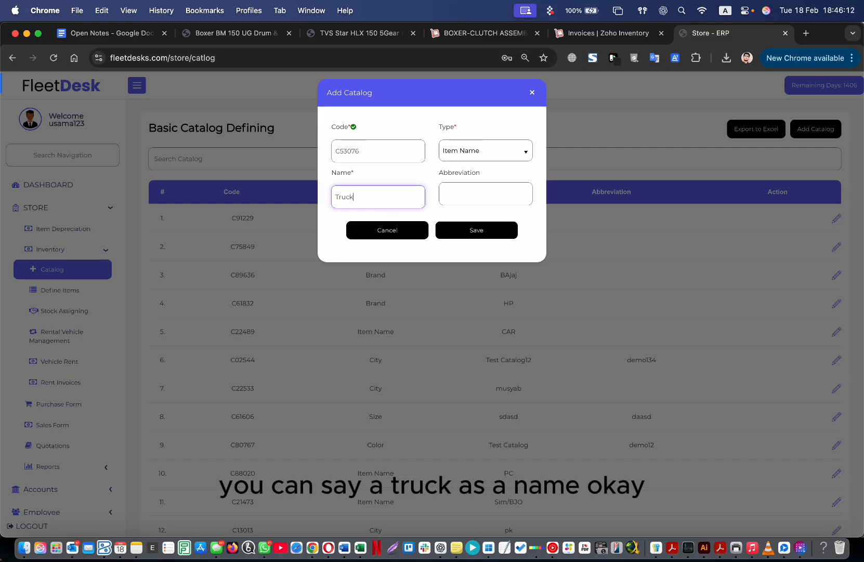
left_click(477, 233)
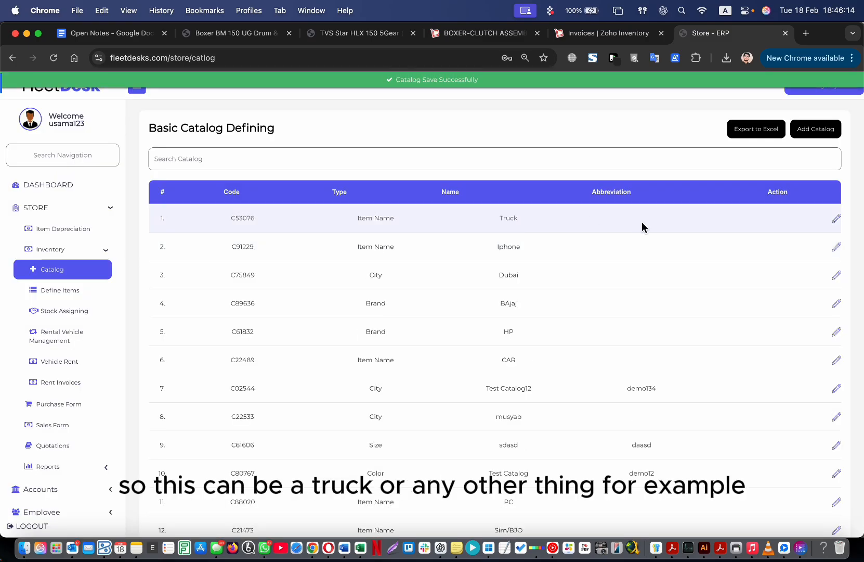
Add another Item Name catalog entry, Table, and save it.
left_click(810, 130)
left_click(407, 200)
left_click(498, 153)
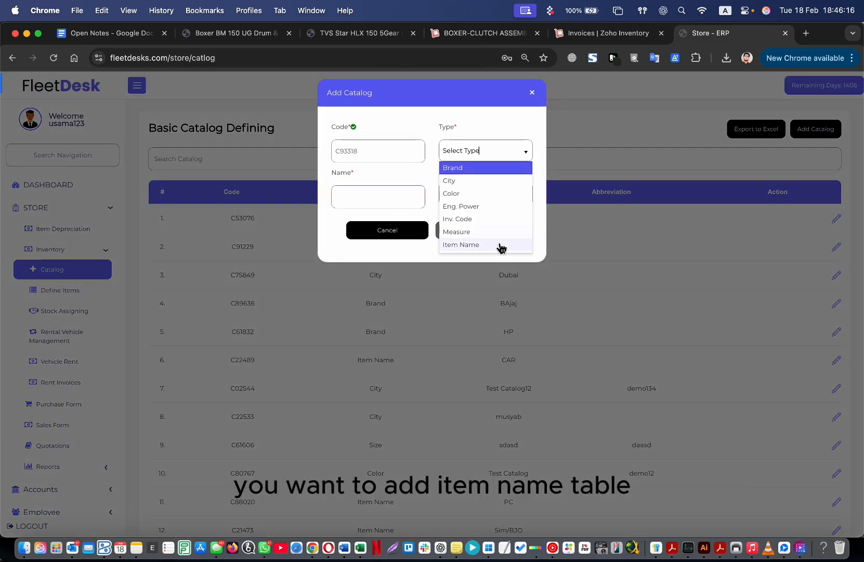
left_click(500, 245)
left_click(388, 204)
type("Tyre")
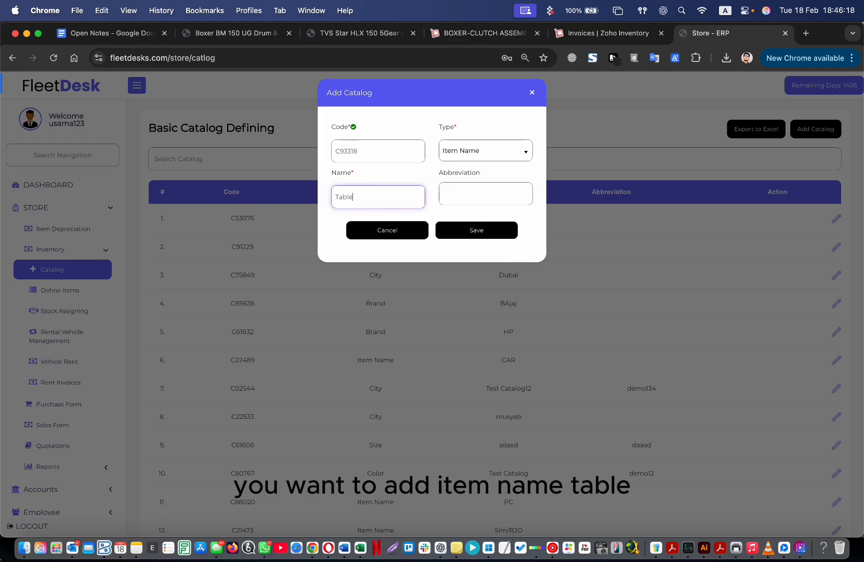
left_click(506, 230)
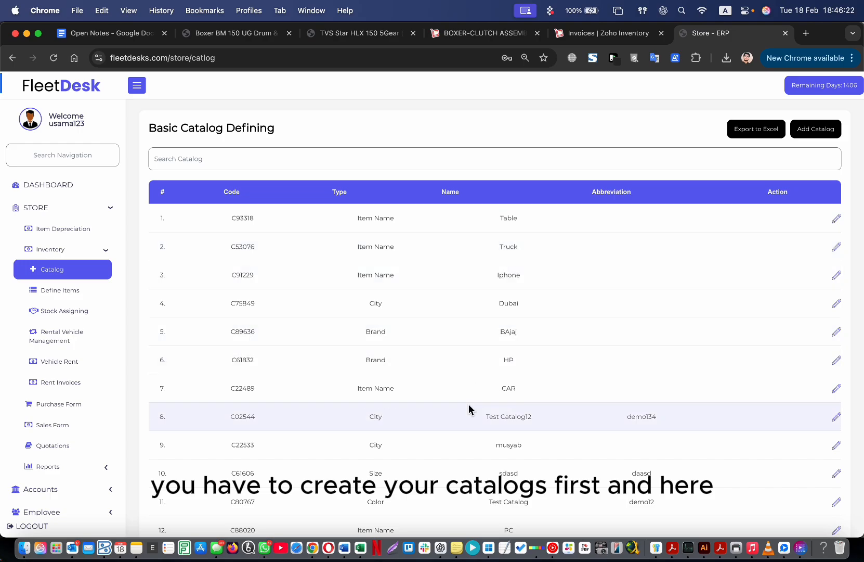
Open a new catalog entry, browse its type list, then close it without saving.
left_click(814, 135)
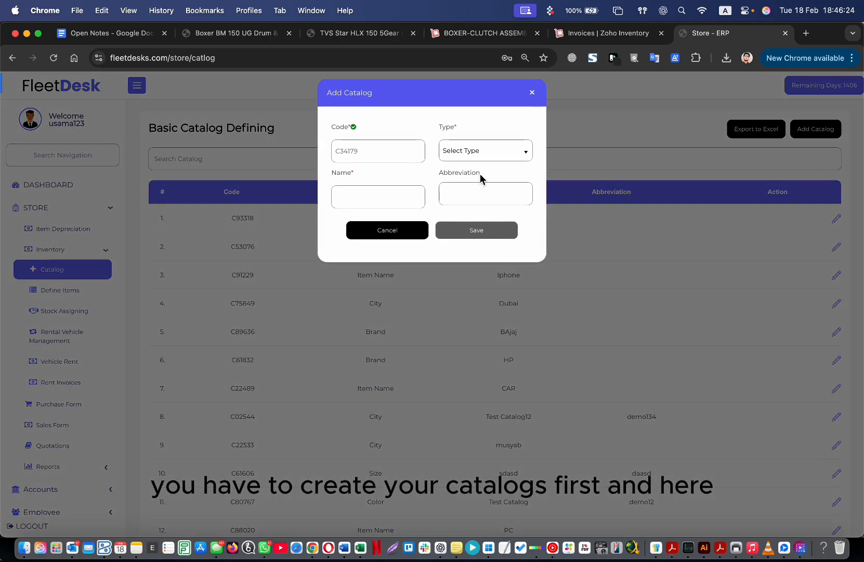
left_click(482, 150)
scroll(484, 189, "down", 3)
scroll(477, 193, "up", 1)
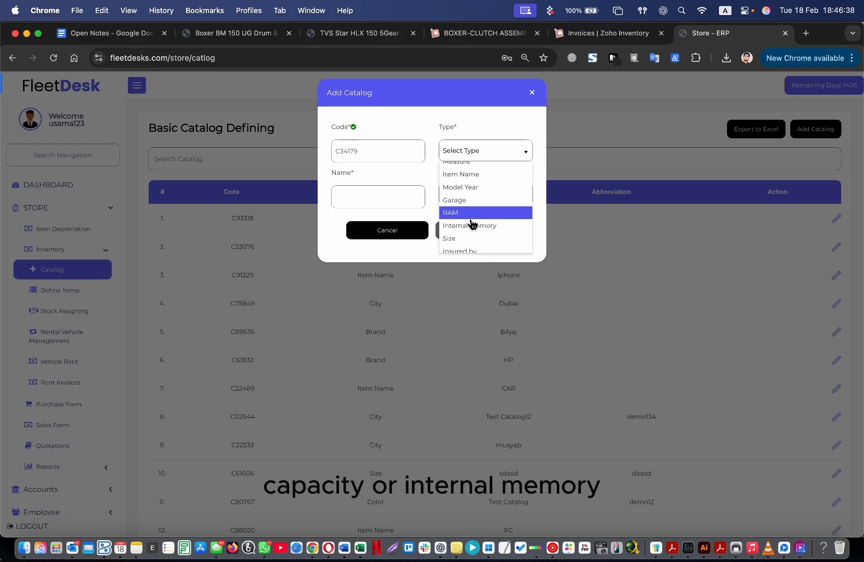
scroll(492, 229, "down", 1)
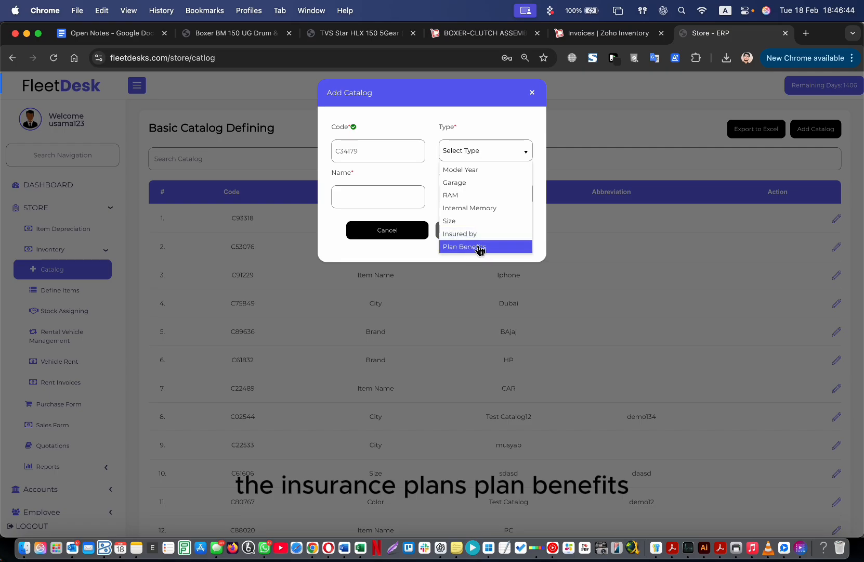
scroll(473, 219, "up", 3)
scroll(472, 219, "down", 3)
scroll(472, 219, "up", 3)
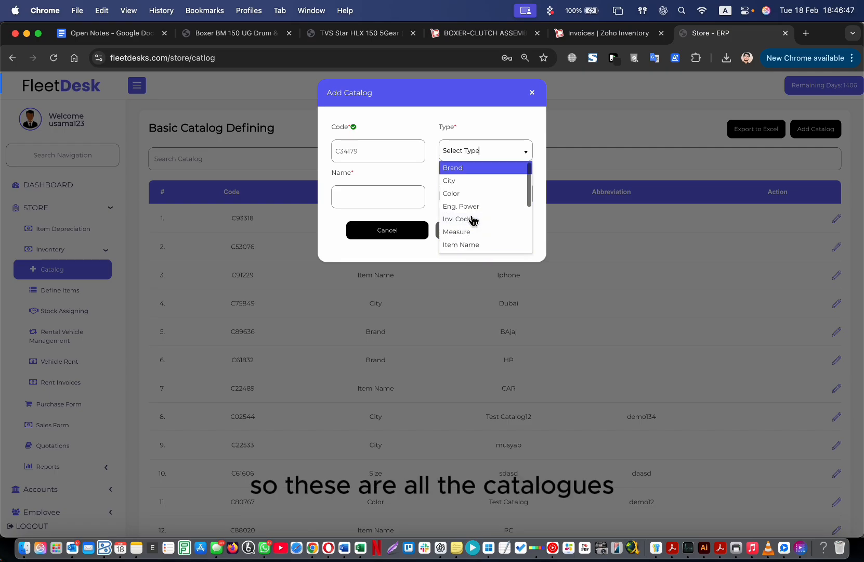
left_click(533, 93)
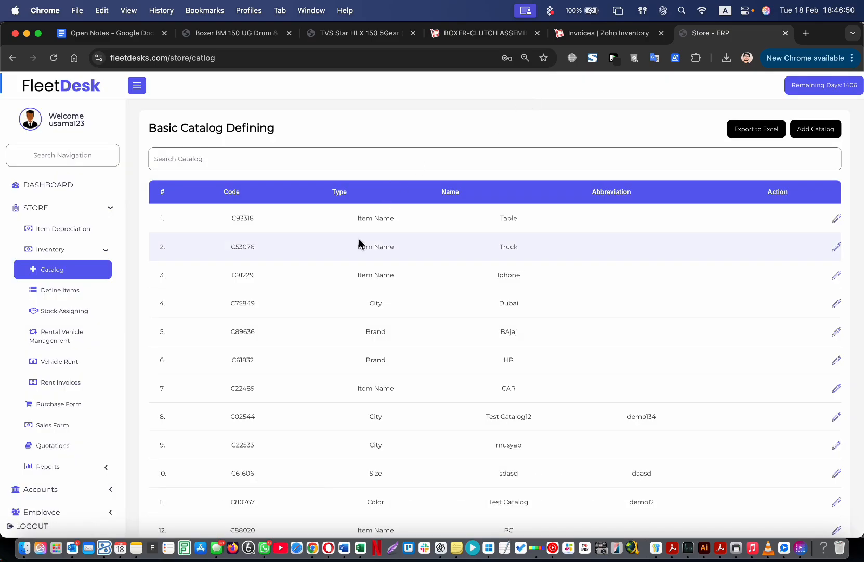
Review the catalog codes and open the Define Items list.
left_click_drag(249, 221, 374, 444)
scroll(445, 438, "down", 1)
scroll(445, 439, "down", 5)
scroll(446, 438, "up", 6)
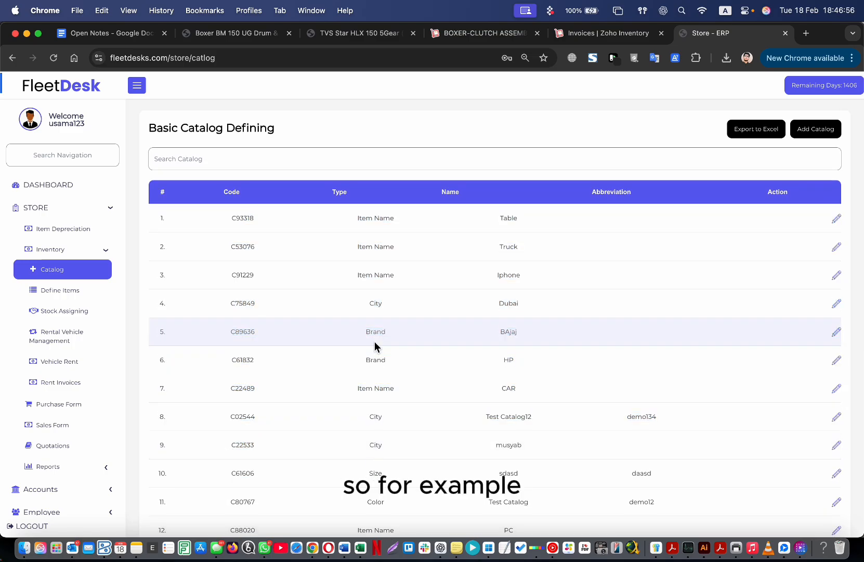
left_click(88, 294)
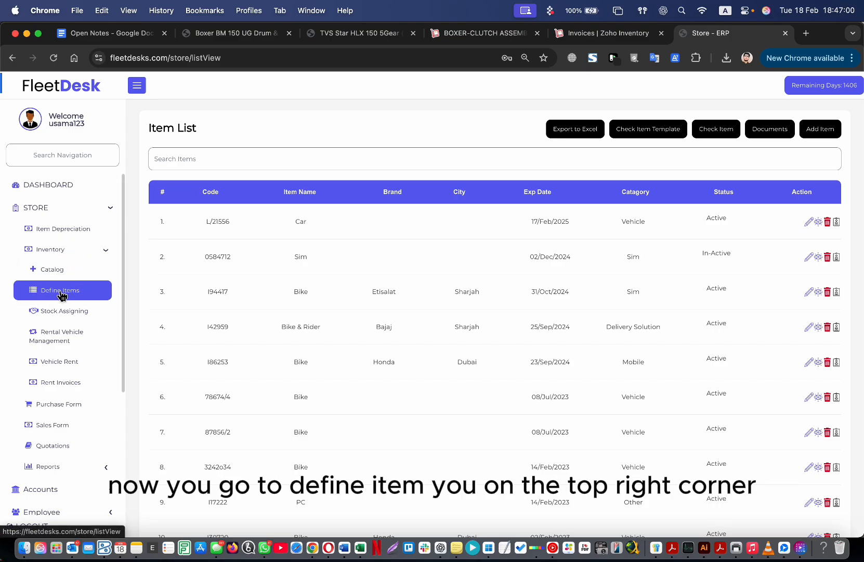
Start a new item and replace its generated code 173737 with 052456823.
left_click(830, 135)
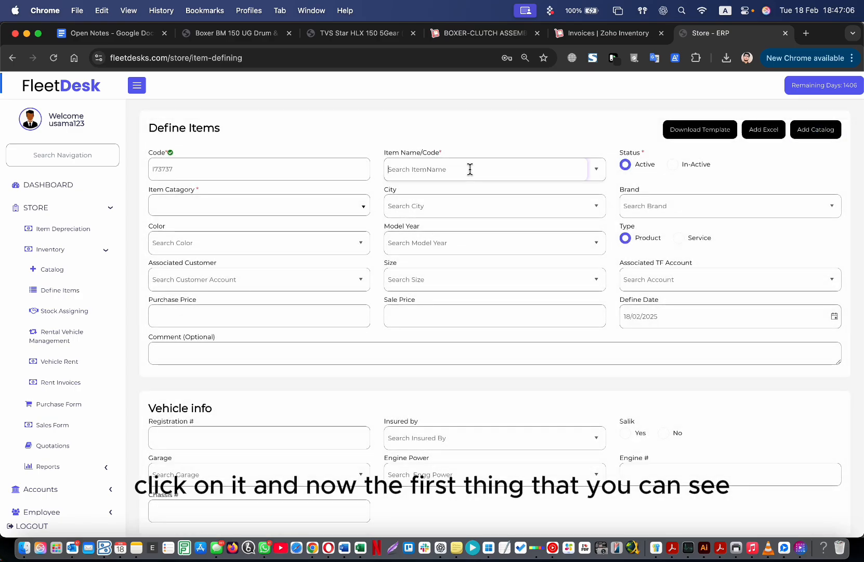
left_click(211, 169)
left_click_drag(211, 169, 147, 172)
left_click(214, 150)
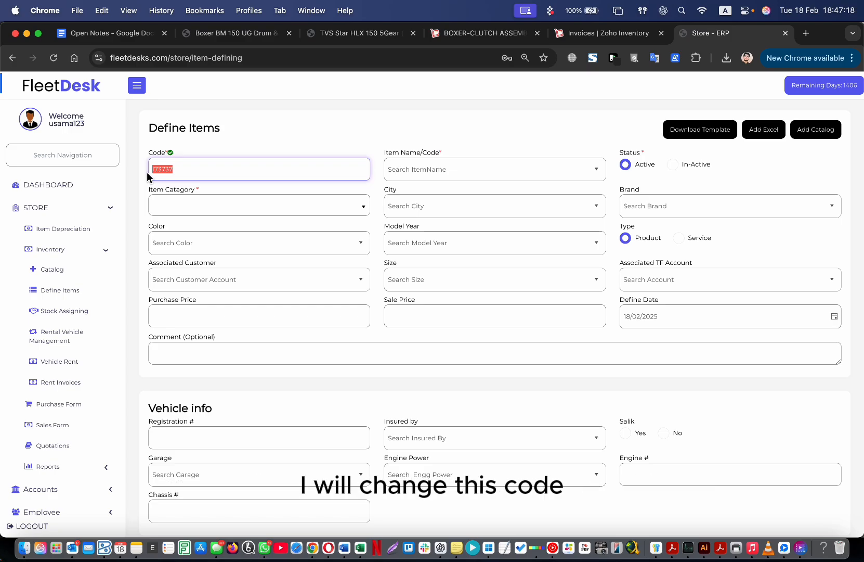
left_click(186, 171)
double_click(185, 172)
left_click(183, 170)
double_click(183, 170)
type("05245")
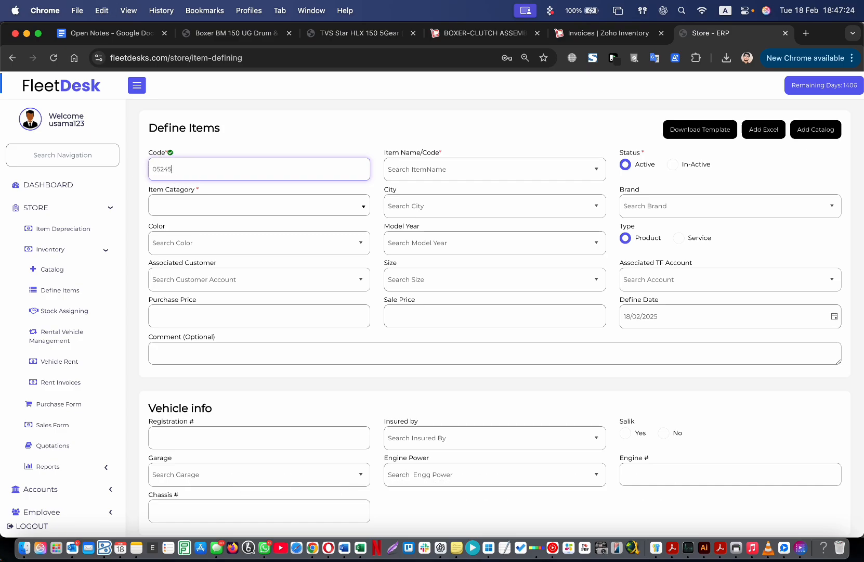
type("6823")
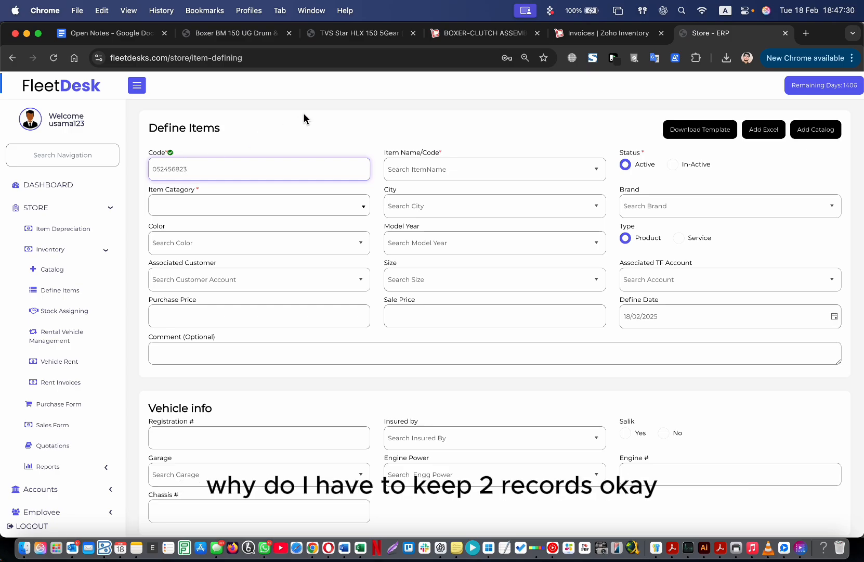
Delete the custom code 052456823 and reload the page.
double_click(217, 171)
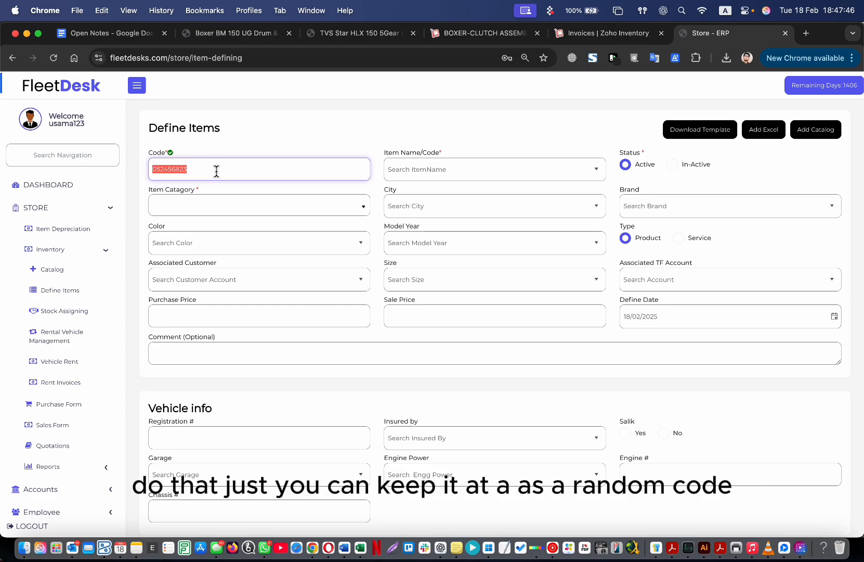
key("BackSpace")
left_click(260, 59)
key("Return")
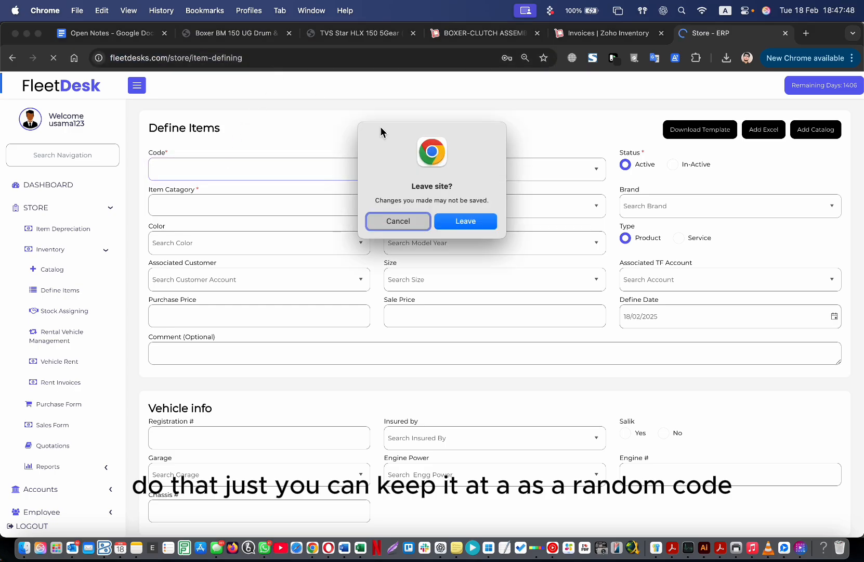
Confirm leaving so the item form reloads with code I25003, then select Registration #.
left_click(464, 222)
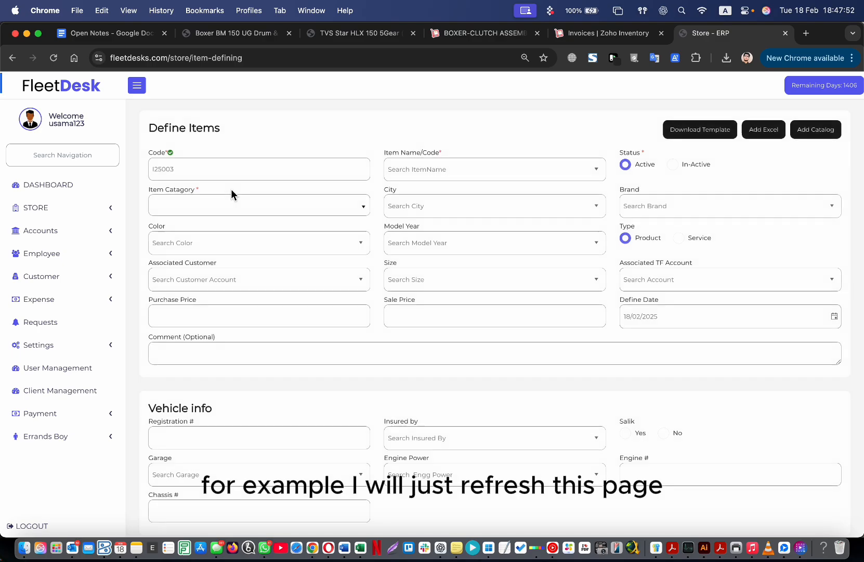
left_click(198, 170)
scroll(238, 305, "down", 1)
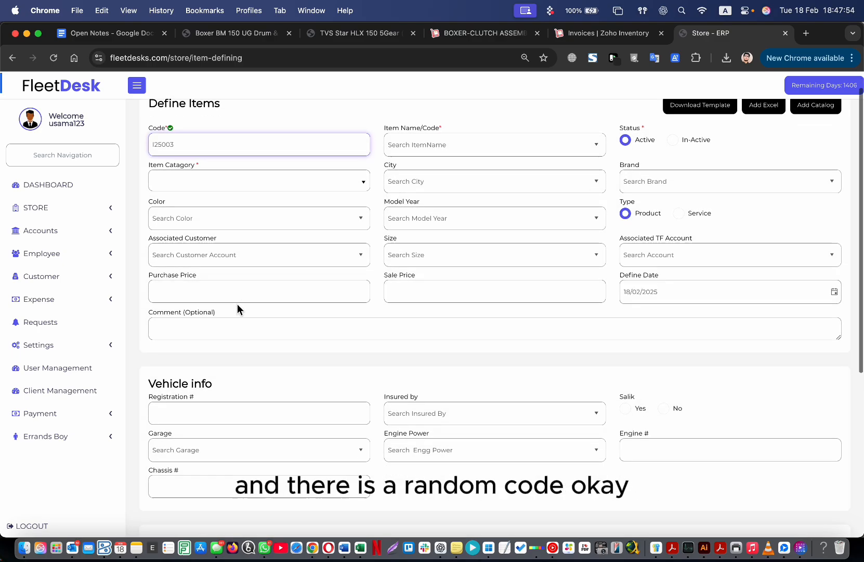
scroll(237, 304, "up", 2)
left_click_drag(195, 176, 160, 178)
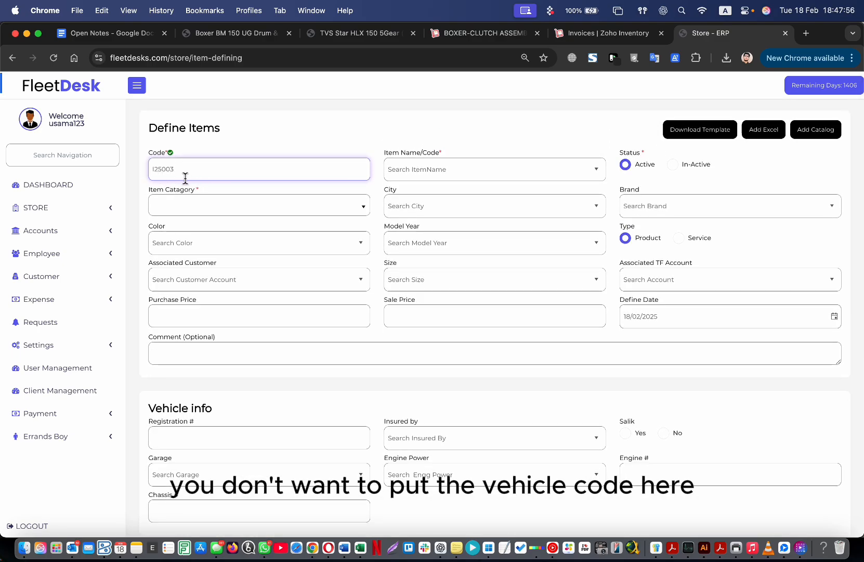
scroll(247, 318, "down", 3)
left_click(249, 328)
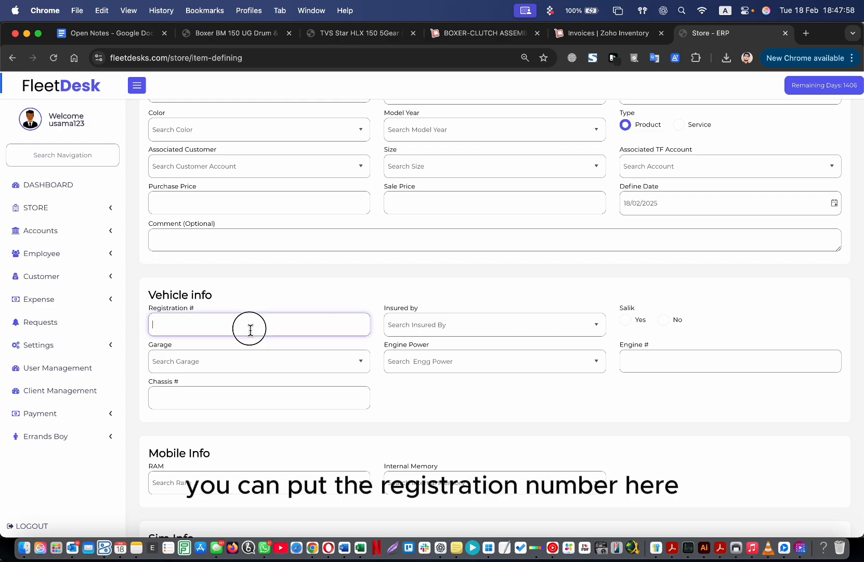
Enter 124234 as the vehicle's registration number.
type("124234")
scroll(318, 323, "up", 3)
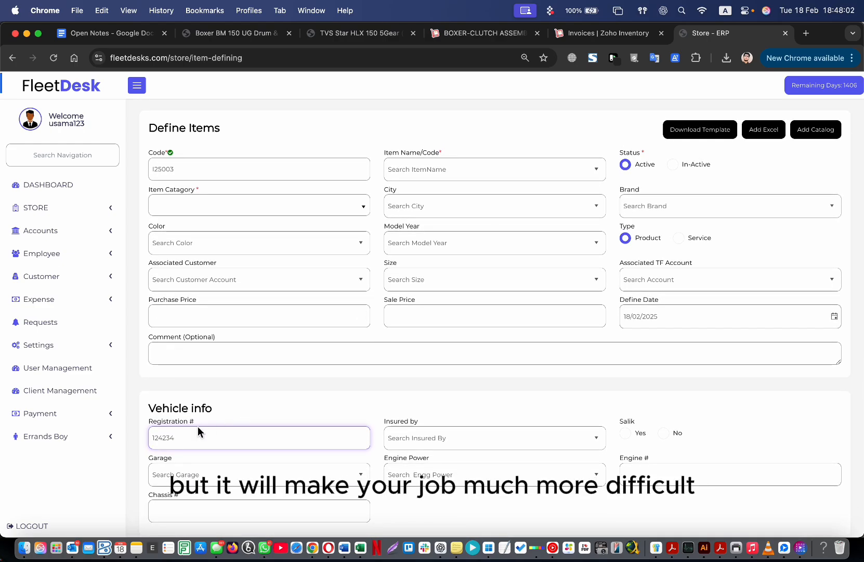
left_click(198, 424)
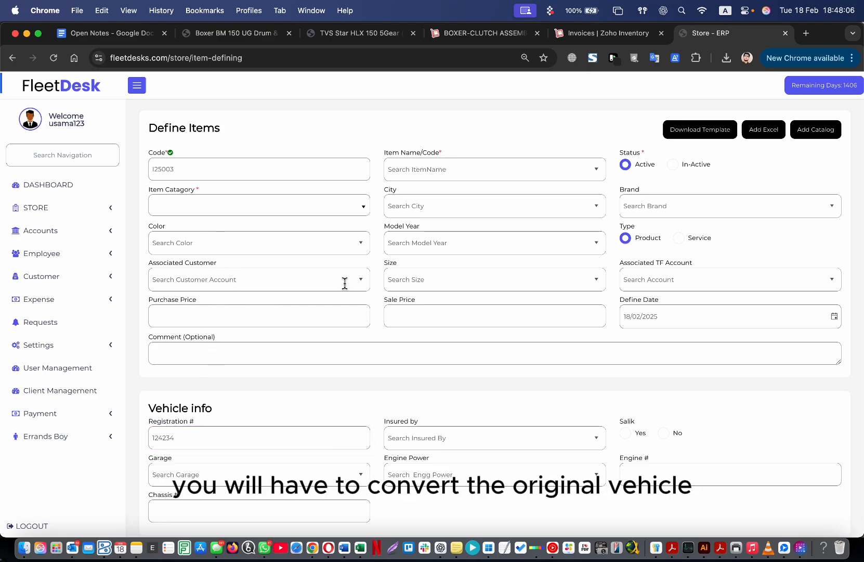
left_click_drag(184, 440, 145, 438)
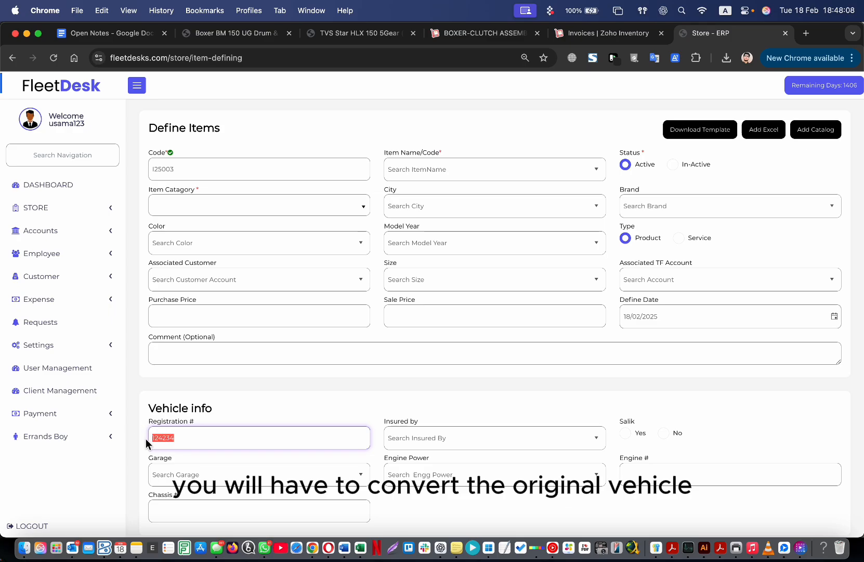
left_click(170, 440)
Replace the generated item code I25003 with 87804.
left_click_drag(214, 168, 156, 168)
left_click(184, 176)
double_click(184, 176)
left_click(199, 170)
double_click(200, 172)
type("87804")
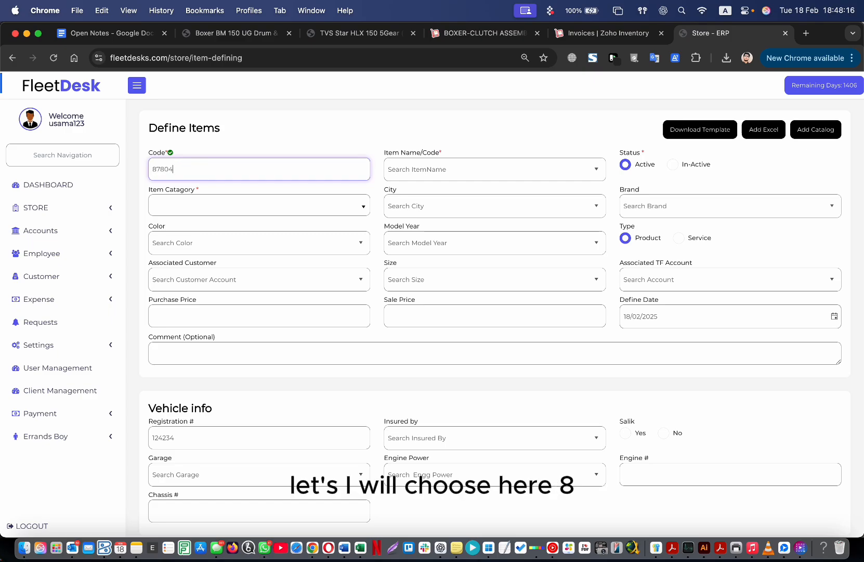
left_click(309, 120)
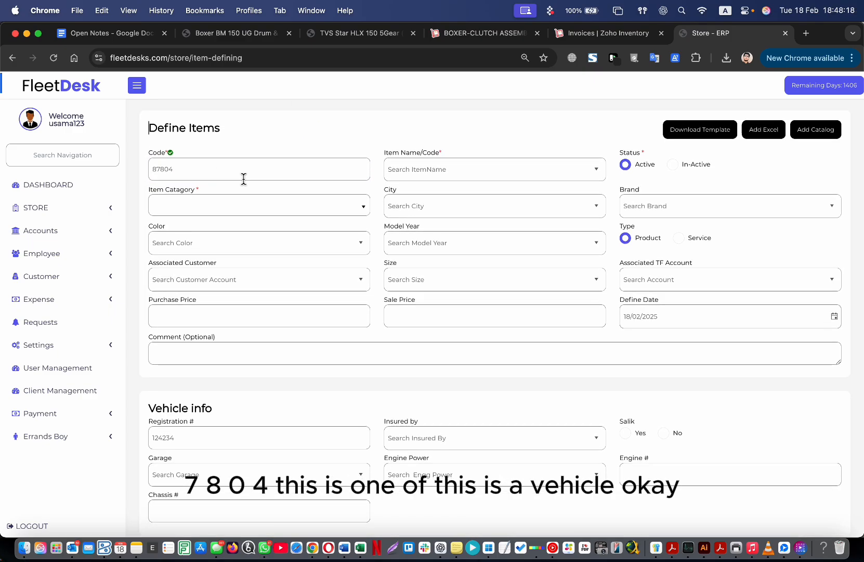
left_click(275, 169)
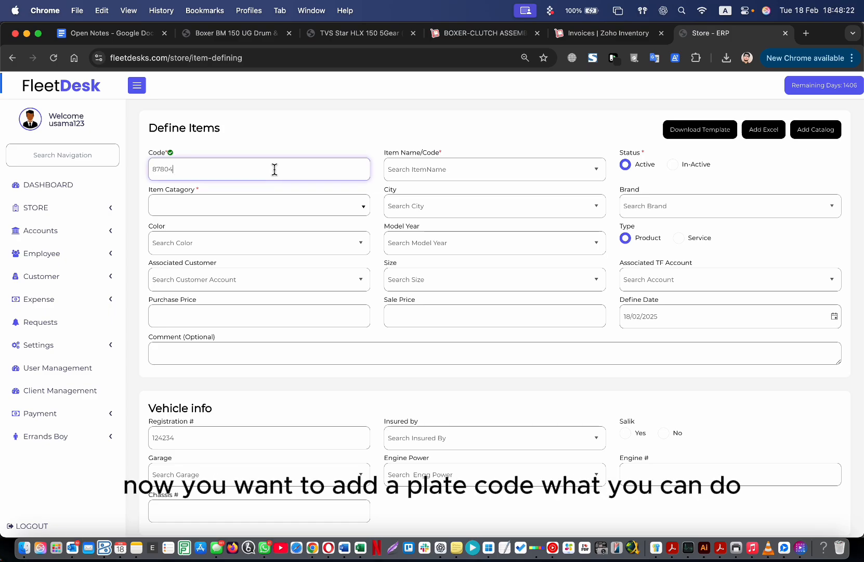
Prefix the item code with W and a slash so it reads W/87804.
type("W-")
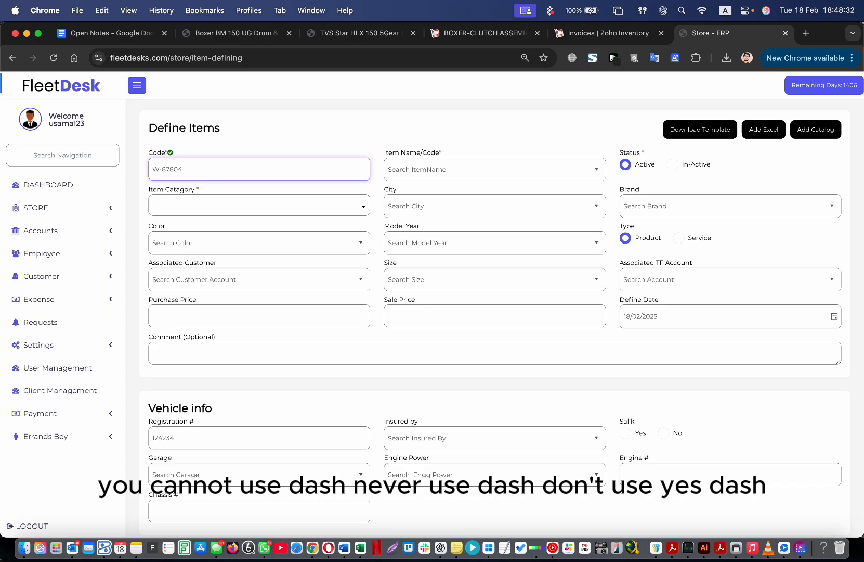
key("BackSpace")
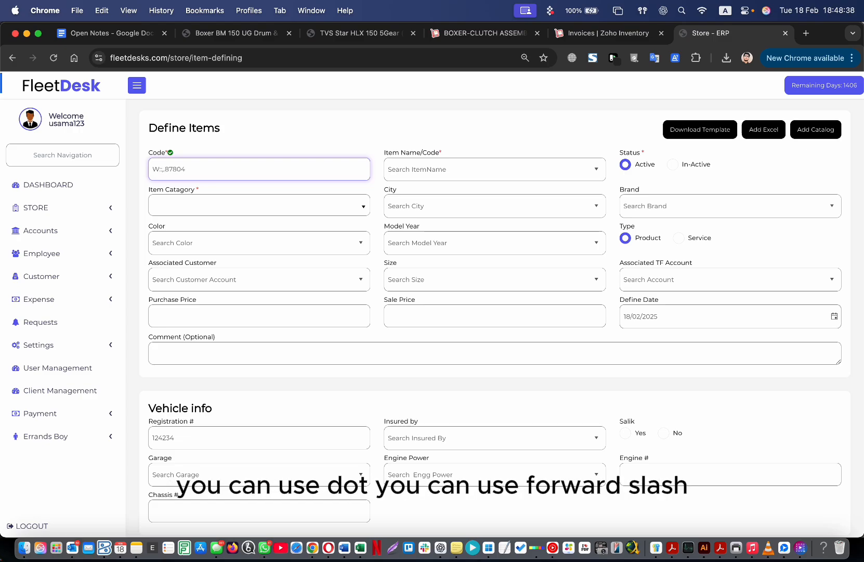
type("|?")
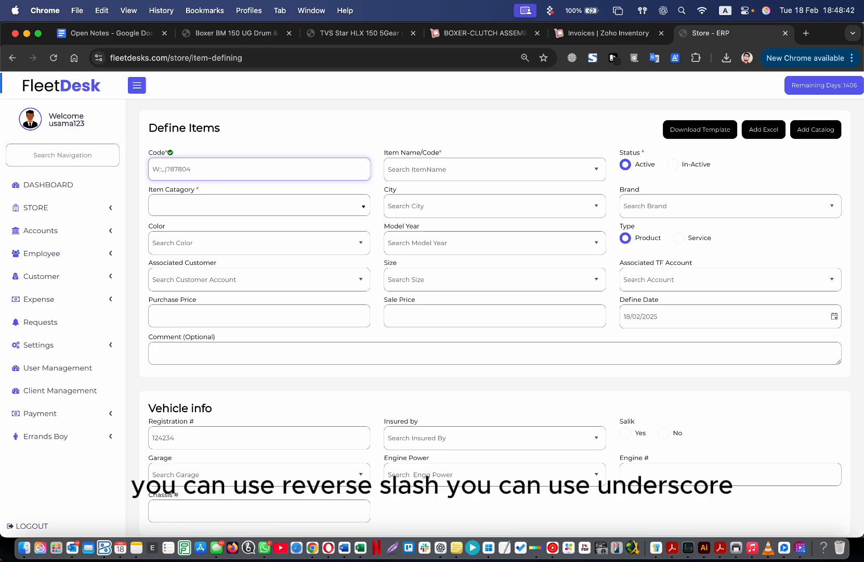
type("_")
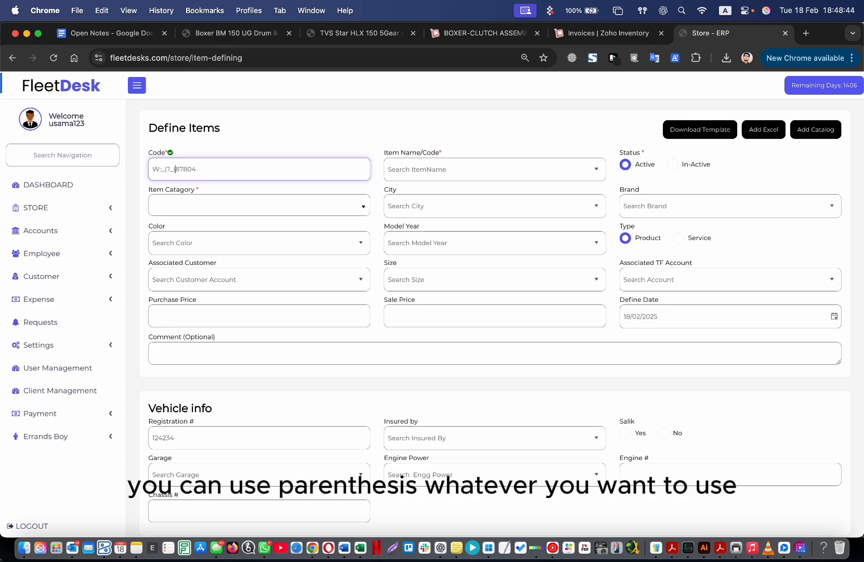
key("BackSpace")
key("BackSpace")
key("BackSpace")
key("BackSpace")
key("BackSpace")
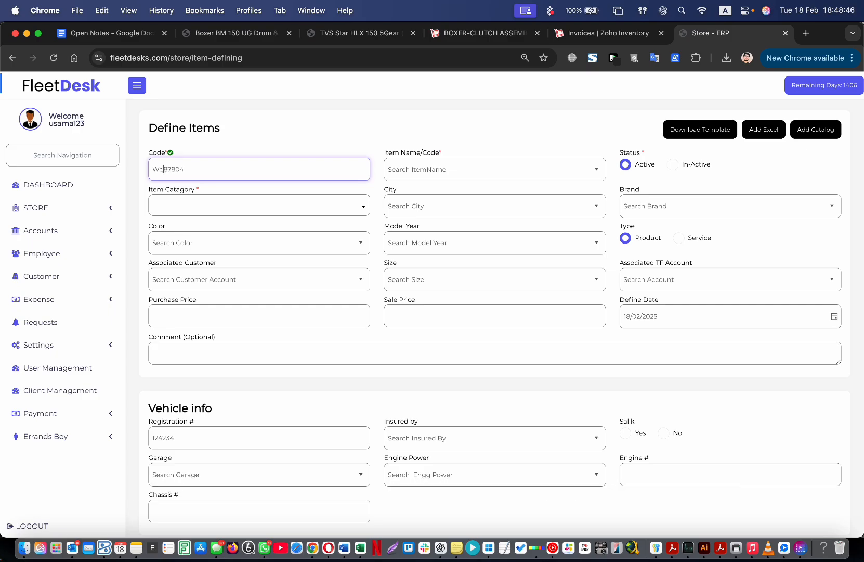
key("BackSpace")
key("BackSpace")
key("BackSpace")
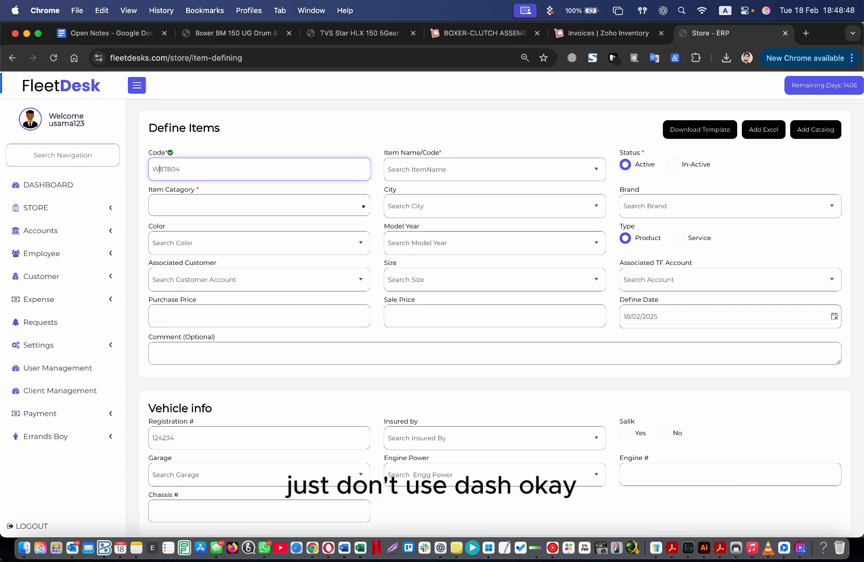
type("/")
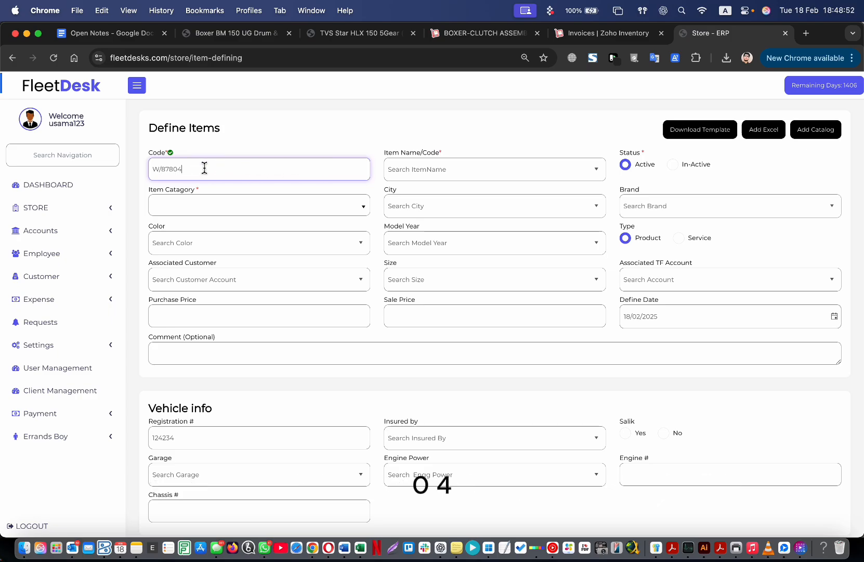
mouse_move(161, 154)
left_mouse_down()
mouse_move(176, 153)
mouse_move(161, 152)
left_mouse_up()
left_click(188, 153)
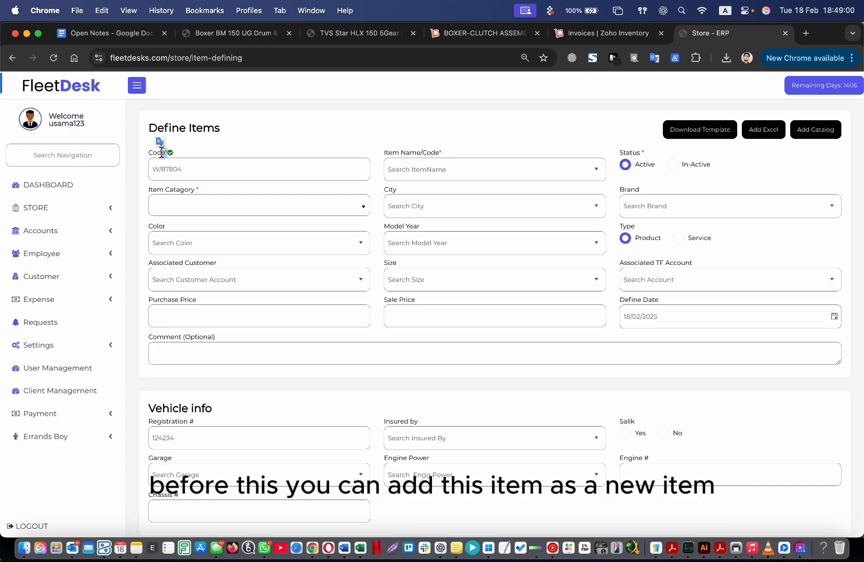
left_click(207, 150)
left_click(198, 165)
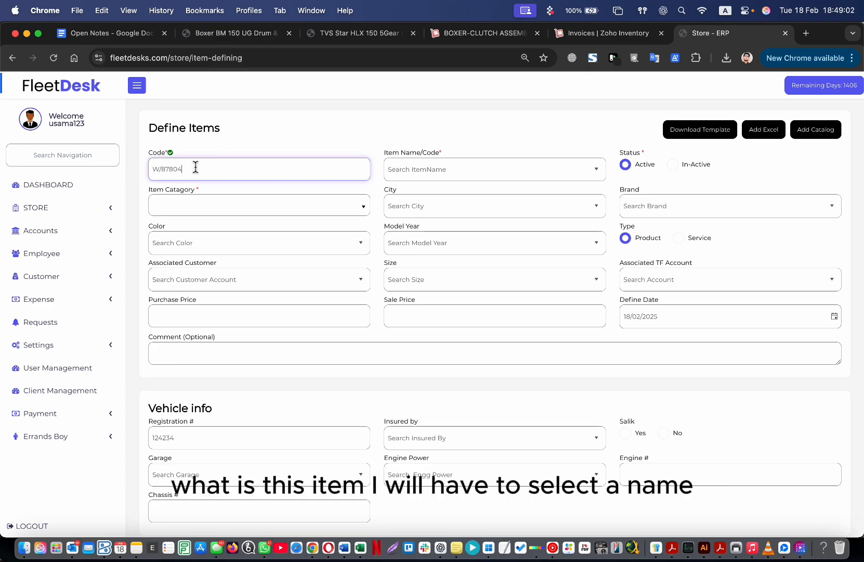
left_click(488, 164)
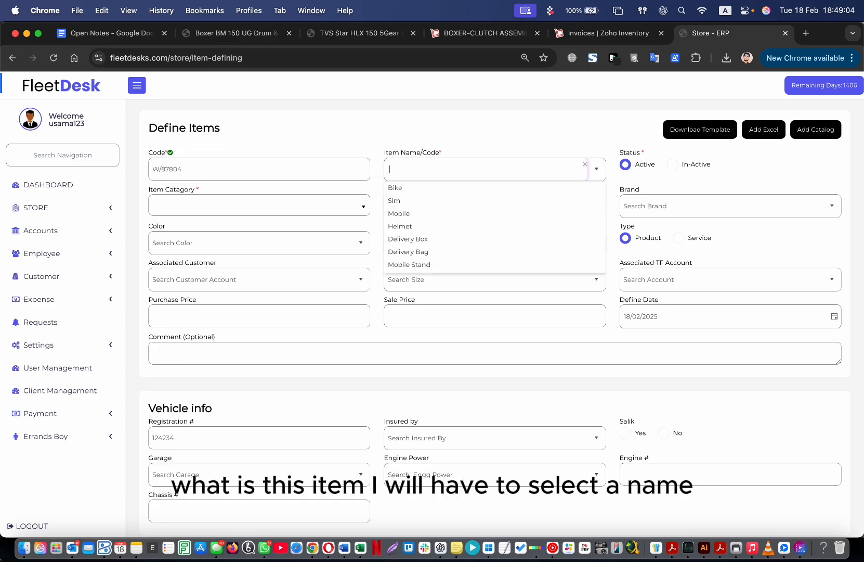
left_click(463, 131)
left_click(452, 168)
scroll(455, 237, "down", 10)
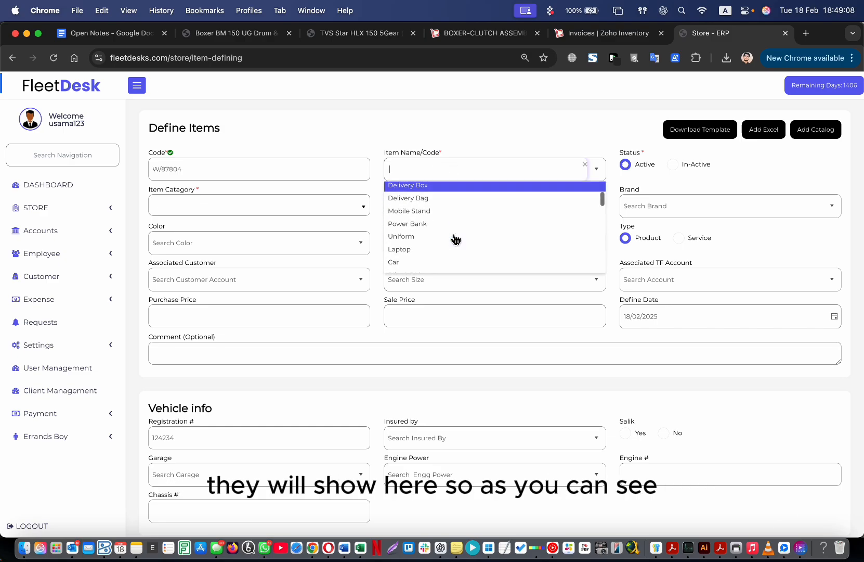
scroll(456, 238, "up", 10)
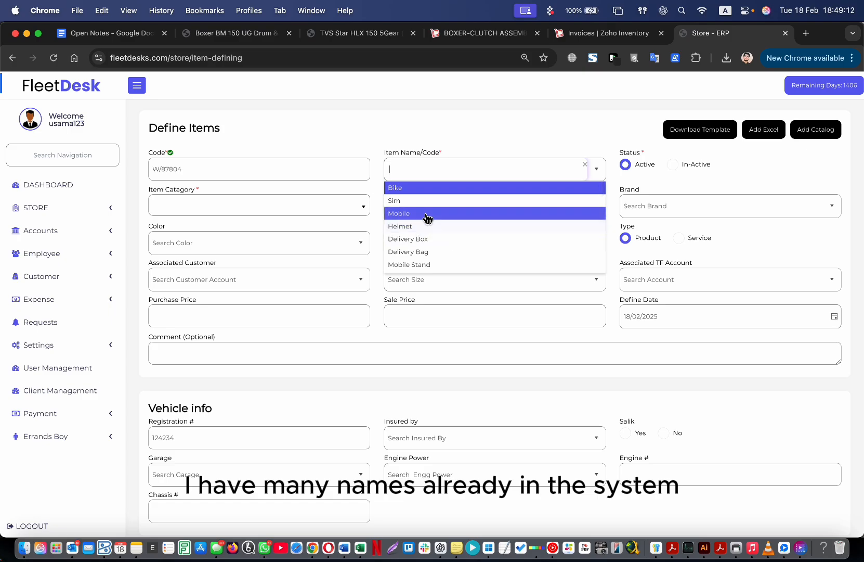
type("car")
left_click(450, 188)
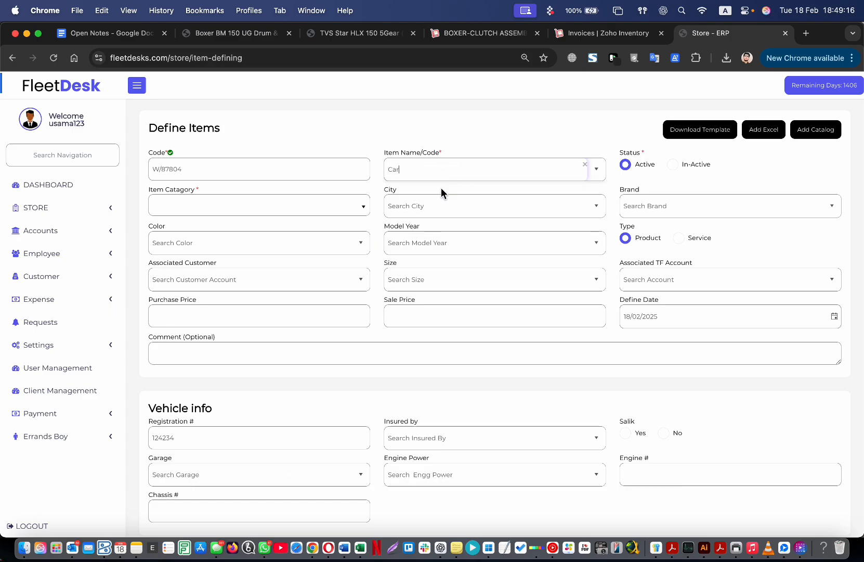
double_click(628, 152)
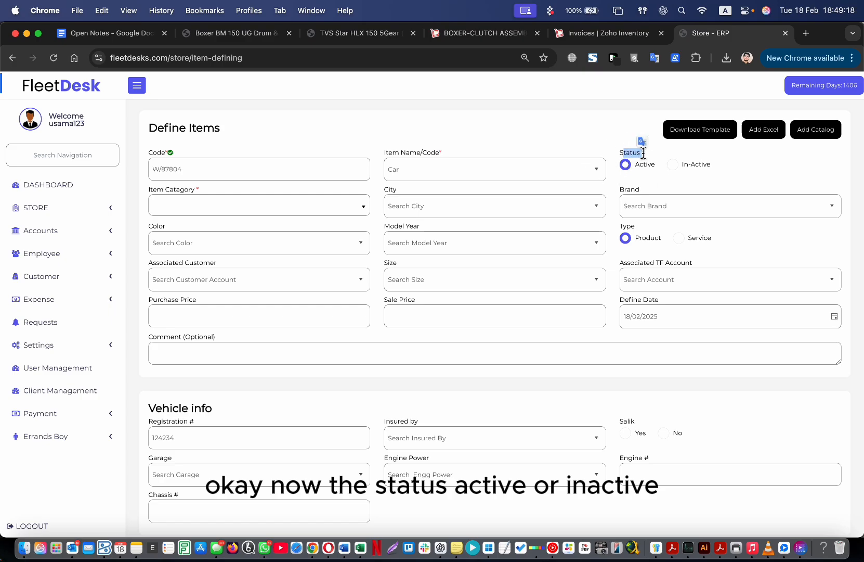
left_click(484, 141)
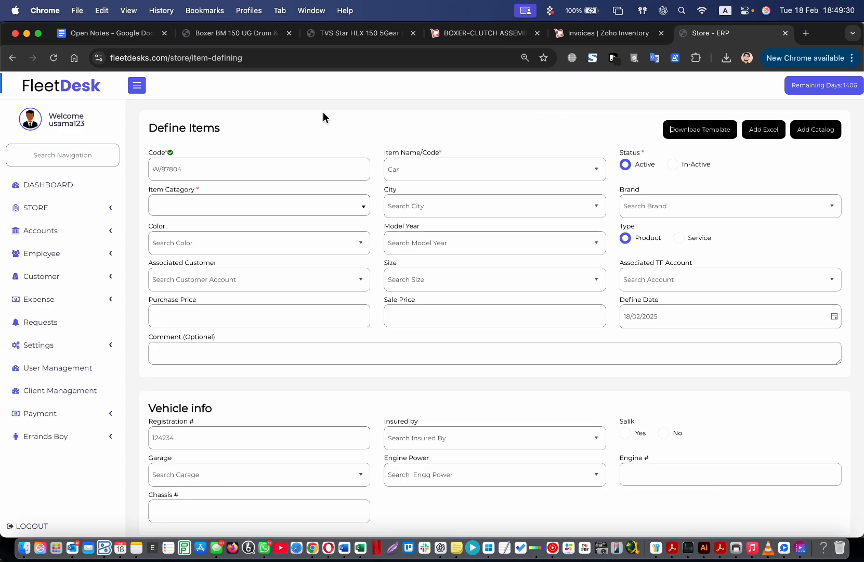
Glance at the item category list and the item code W/87804 without changing them.
left_click(237, 206)
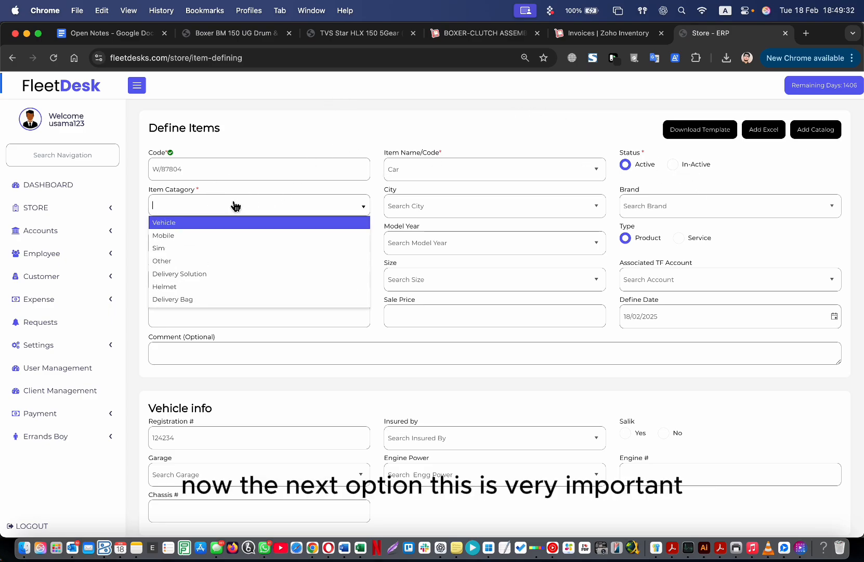
left_click(288, 151)
left_click(294, 169)
left_click_drag(207, 169, 138, 172)
left_click(191, 168)
Replace the item name Car with Helmet, then switch it back to Car.
left_click(419, 173)
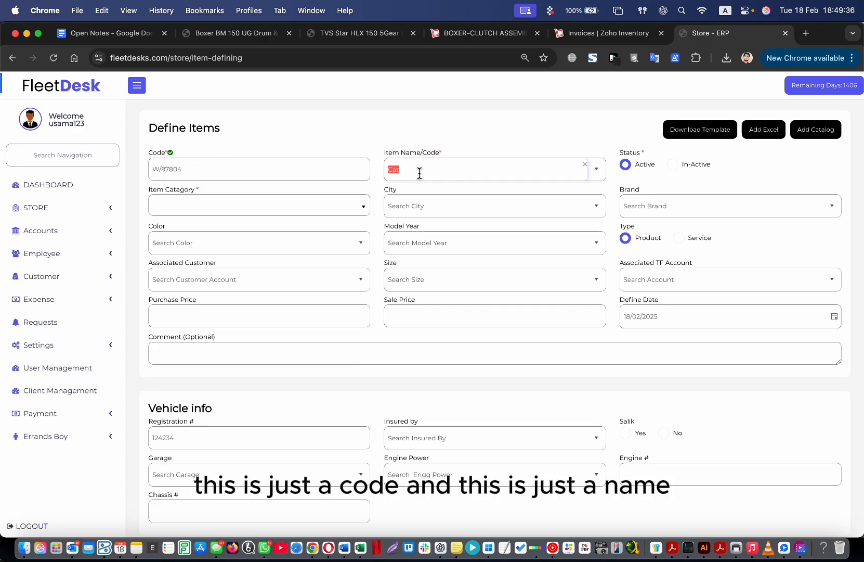
left_click(598, 170)
left_click(431, 151)
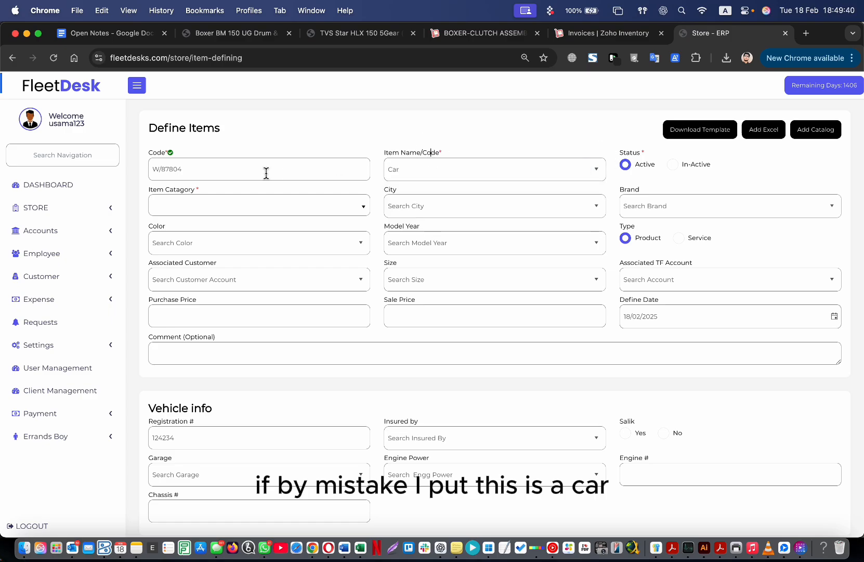
left_click(541, 176)
key("super+a")
key("BackSpace")
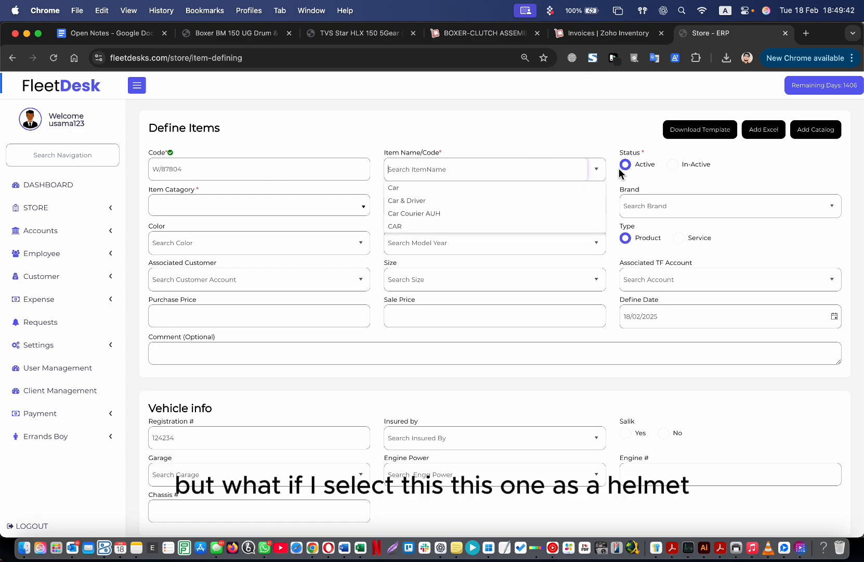
left_click(481, 226)
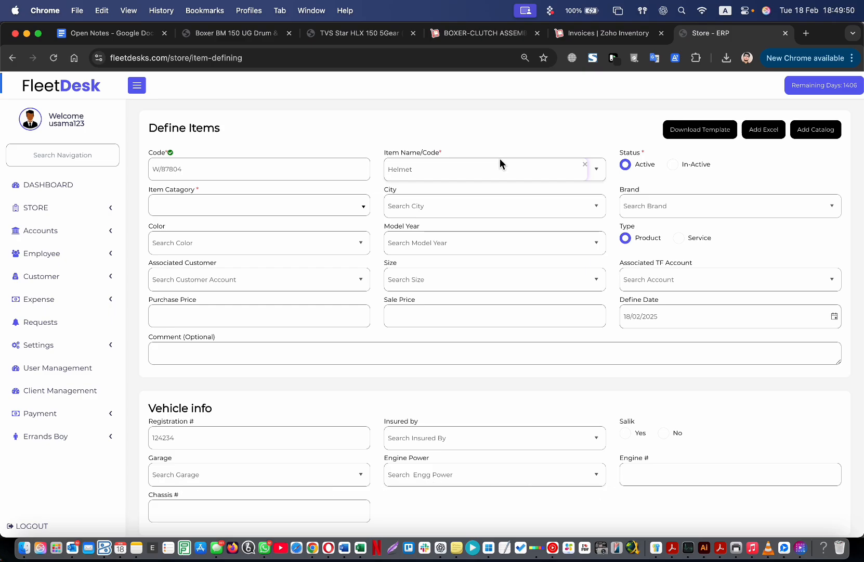
left_click(602, 176)
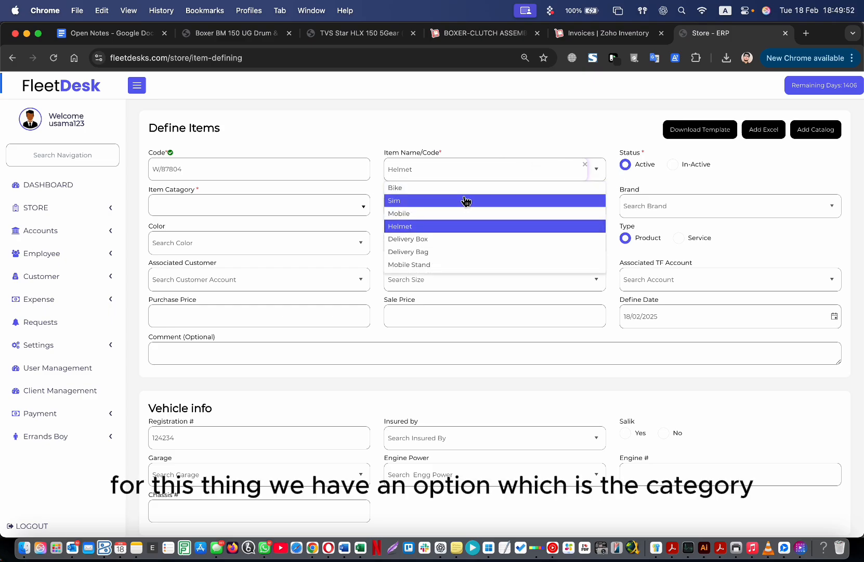
type("car")
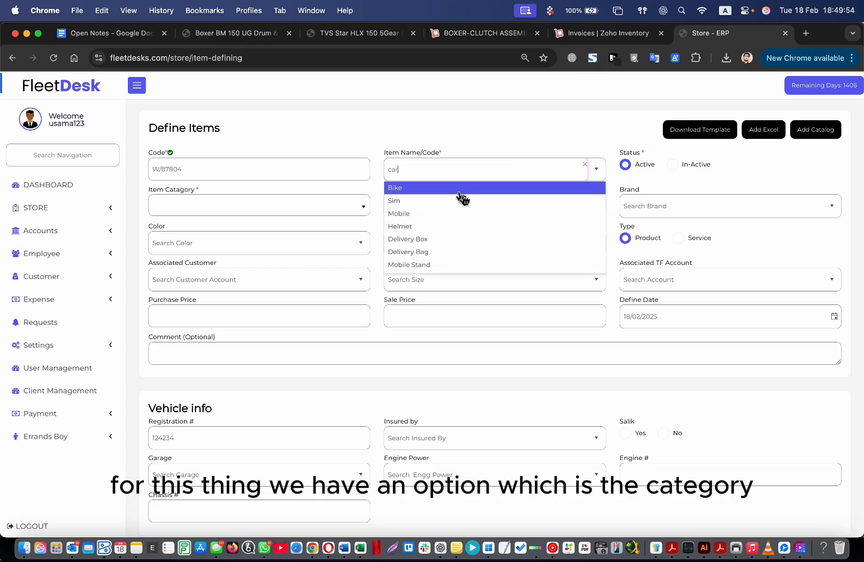
left_click(440, 188)
Scroll through the Item Catagory dropdown options without choosing one.
left_click(203, 175)
left_click_drag(159, 170, 185, 171)
left_click(185, 171)
left_click(408, 176)
left_click(448, 137)
left_click(361, 206)
scroll(280, 263, "down", 4)
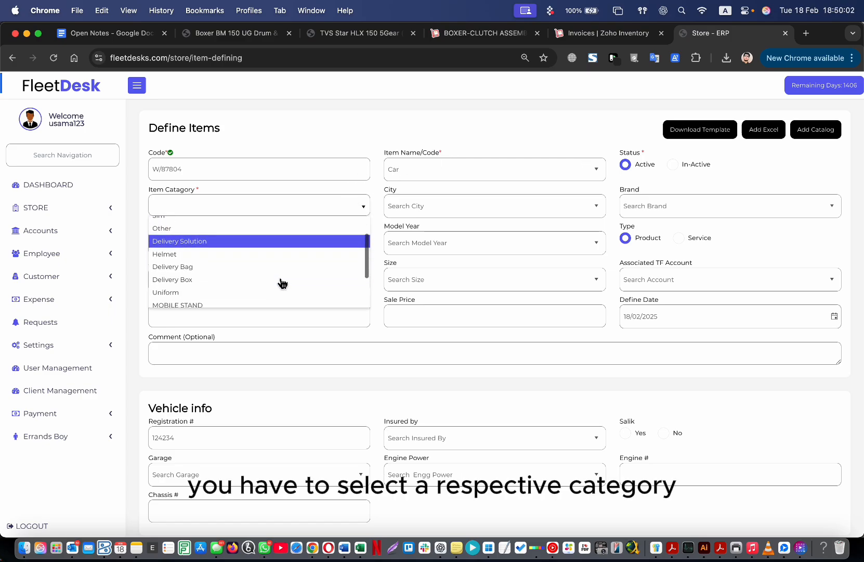
scroll(280, 281, "up", 4)
scroll(266, 272, "down", 4)
scroll(266, 271, "up", 4)
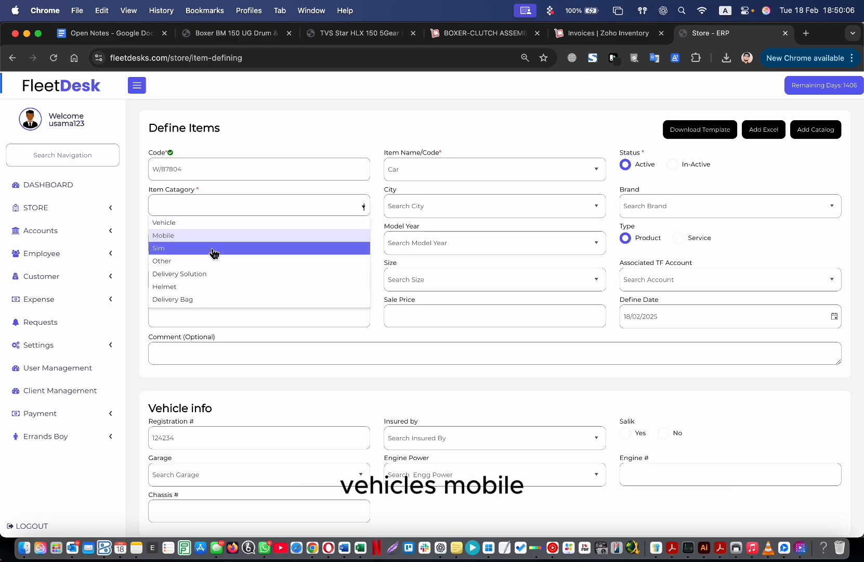
scroll(209, 304, "down", 4)
scroll(209, 305, "up", 4)
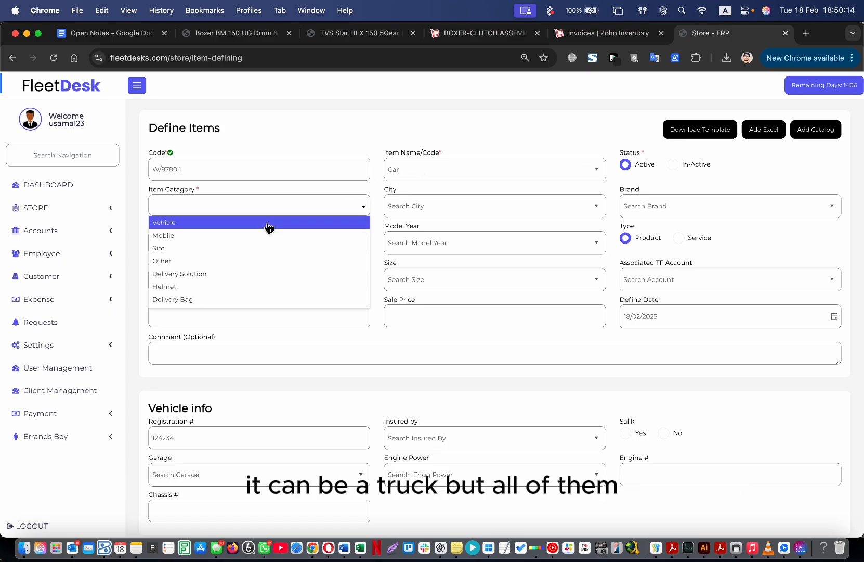
Select Vehicle in the Item Catagory dropdown, leaving it selected after rechecking the list.
left_click(225, 224)
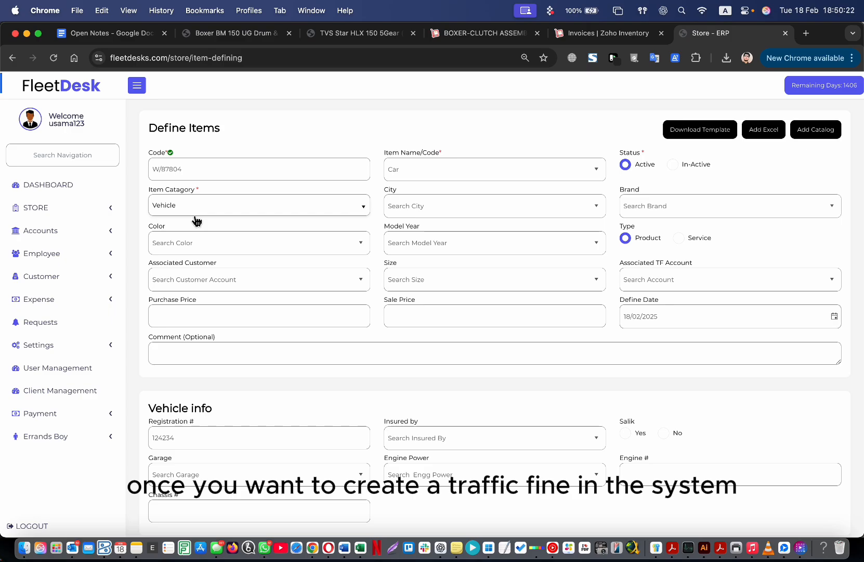
left_click(208, 212)
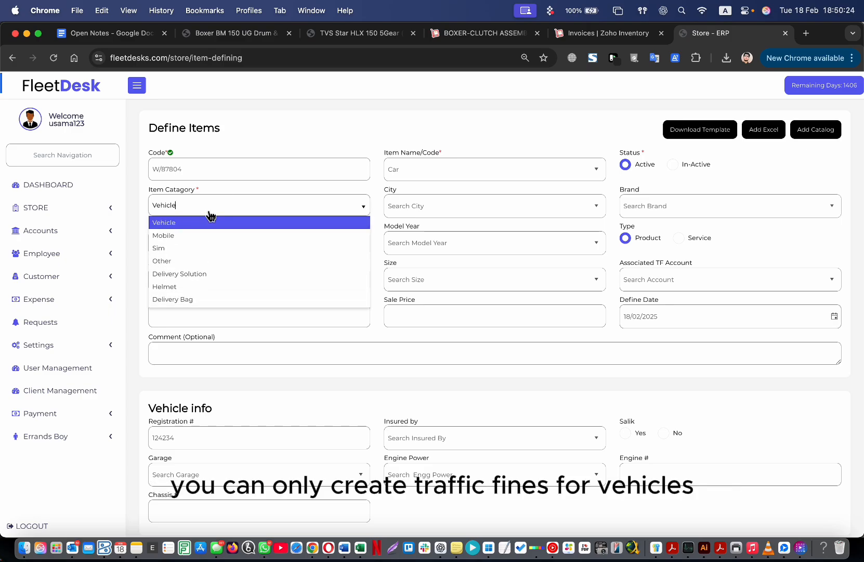
left_click(175, 228)
left_click(232, 205)
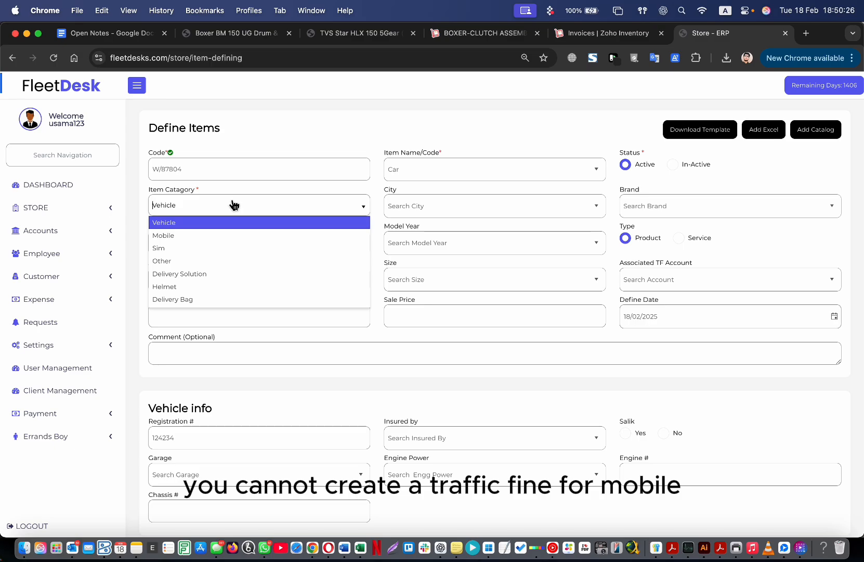
left_click(236, 148)
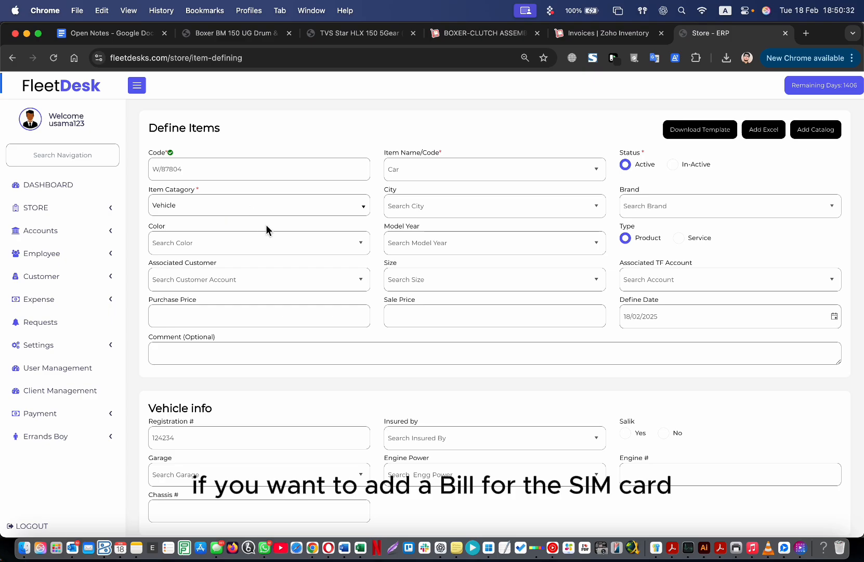
left_click(210, 211)
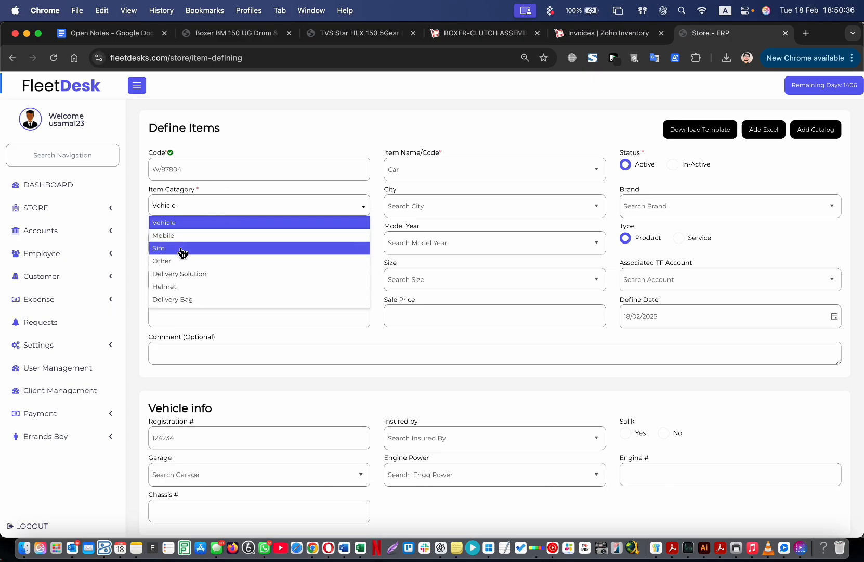
left_click(297, 113)
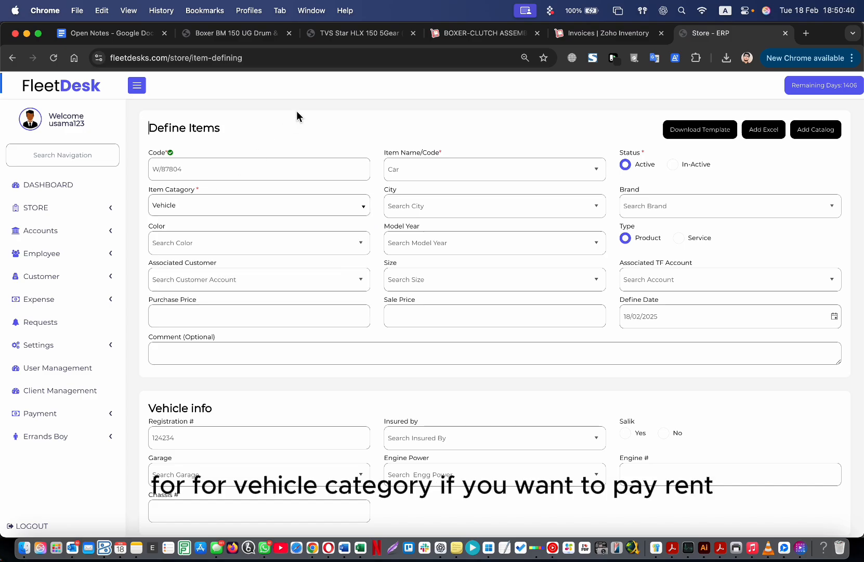
left_click(223, 205)
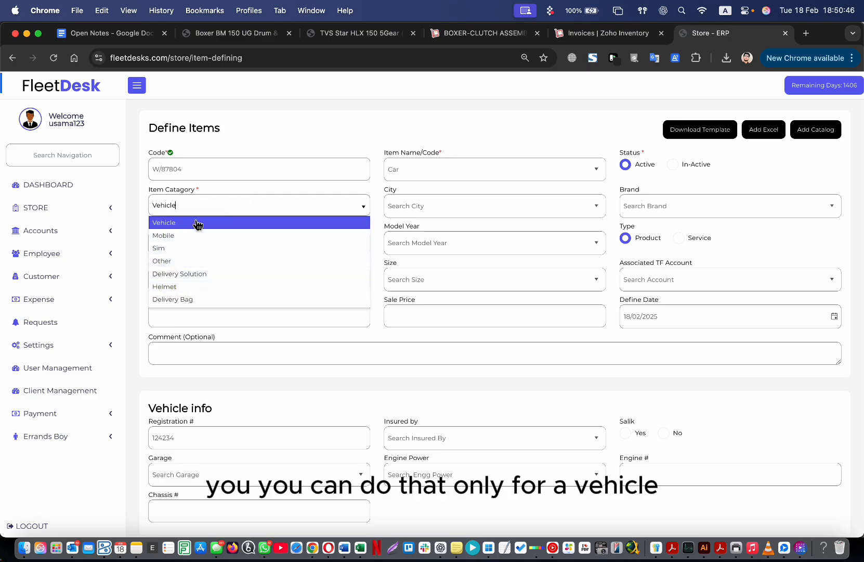
left_click(258, 139)
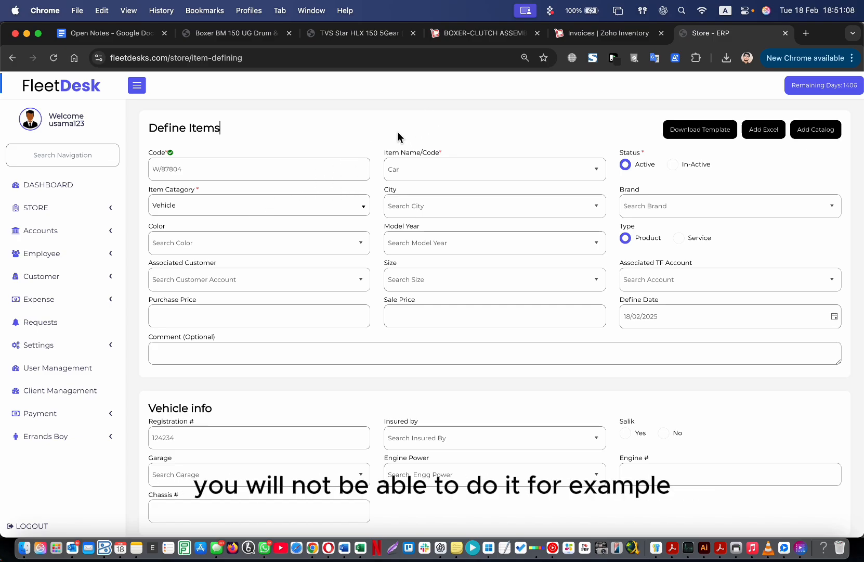
left_click(340, 185)
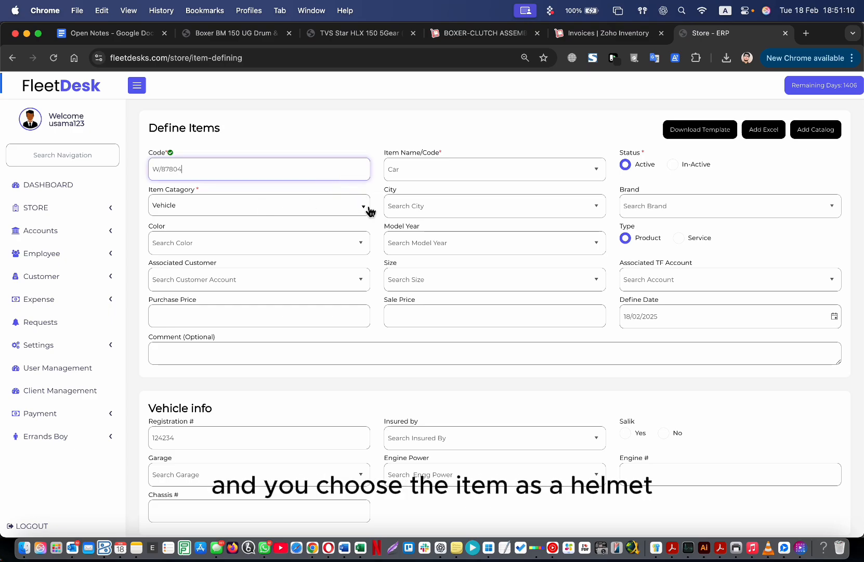
left_click(368, 209)
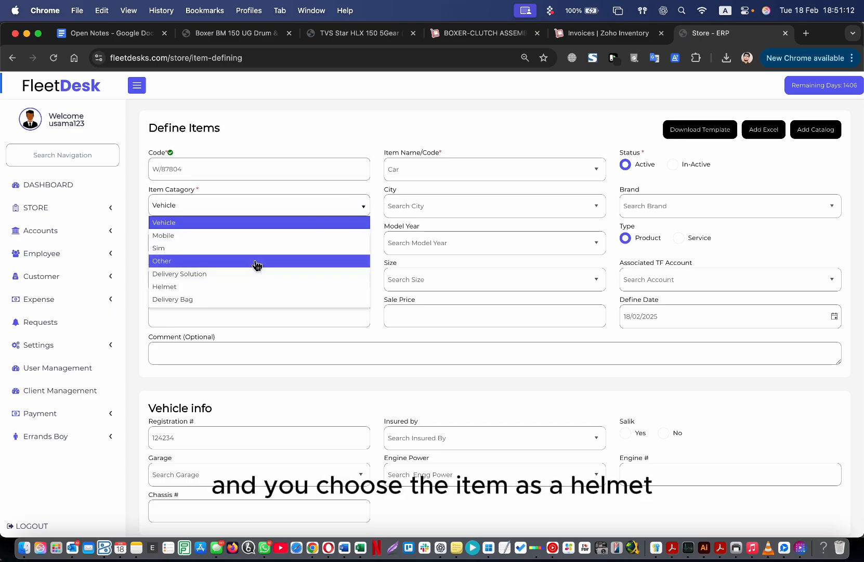
left_click(250, 286)
left_click(364, 207)
left_click(287, 248)
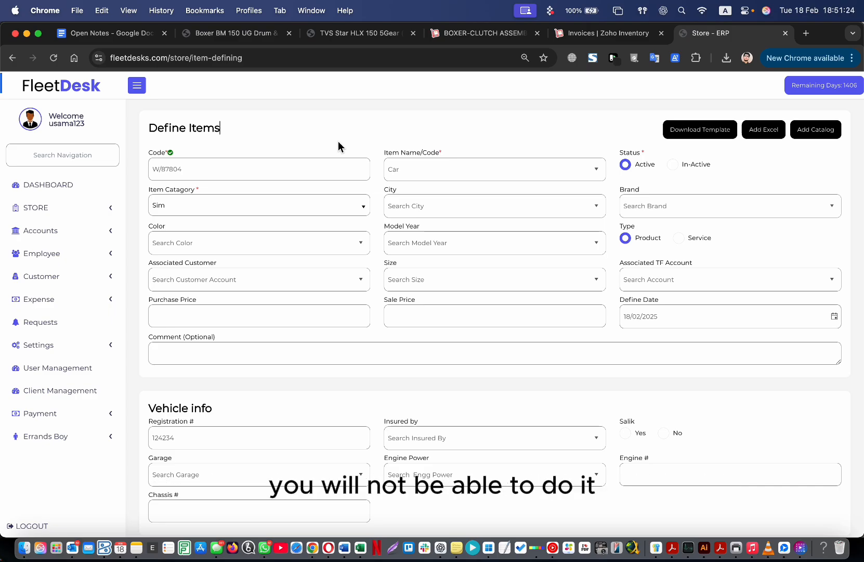
left_click(269, 208)
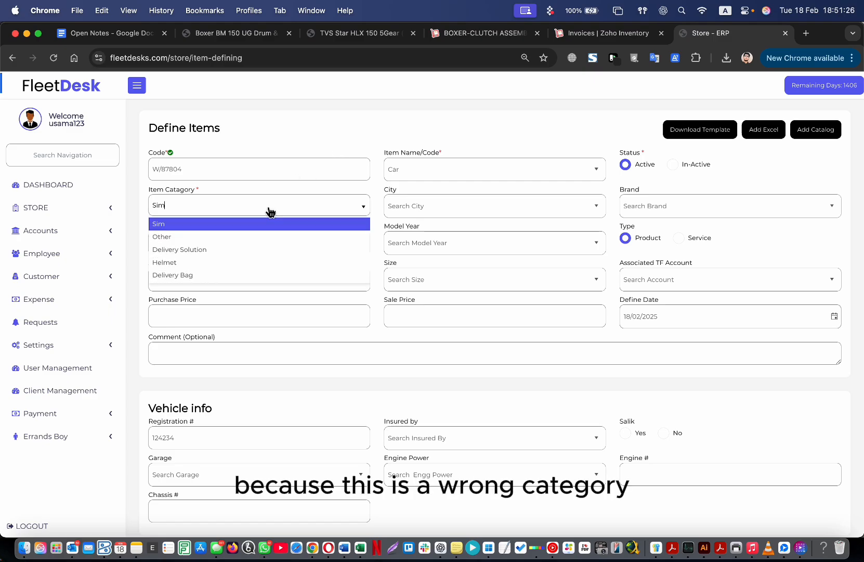
left_click(237, 221)
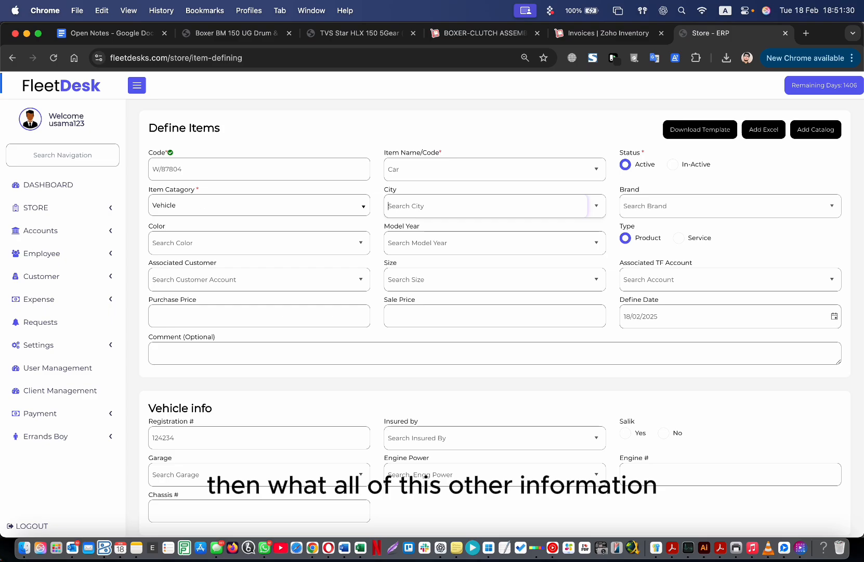
left_click(165, 154)
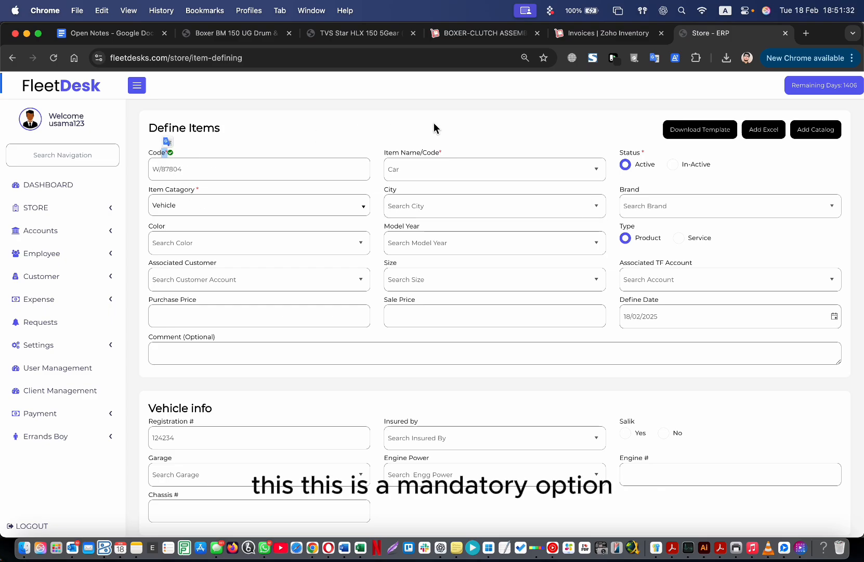
double_click(440, 151)
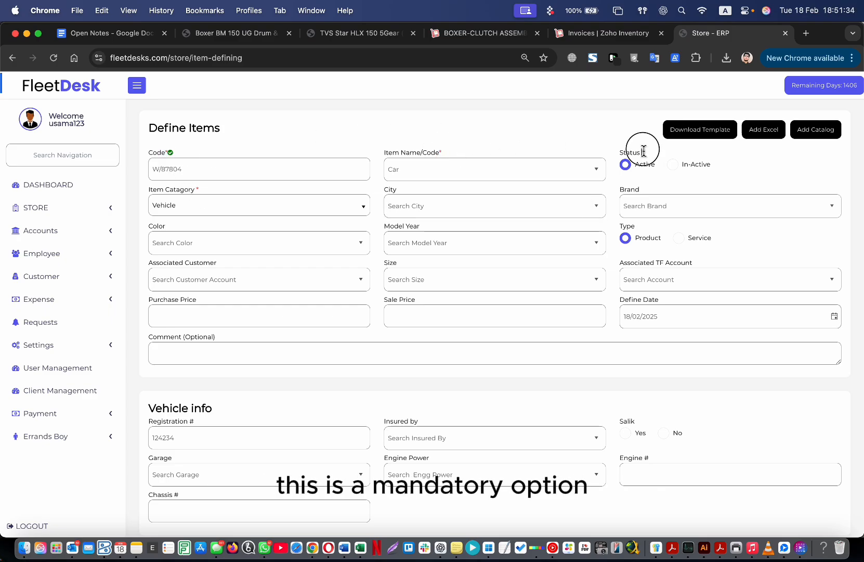
left_click_drag(200, 190, 171, 190)
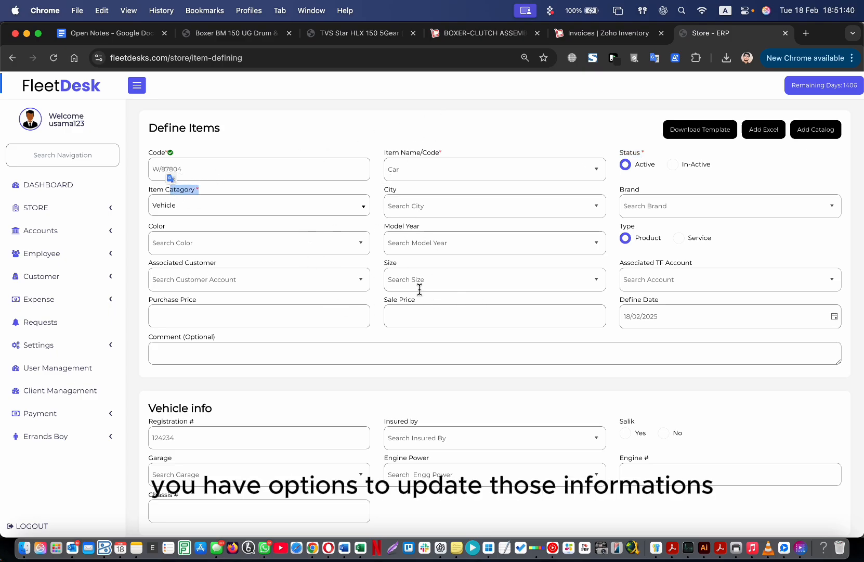
left_click(357, 139)
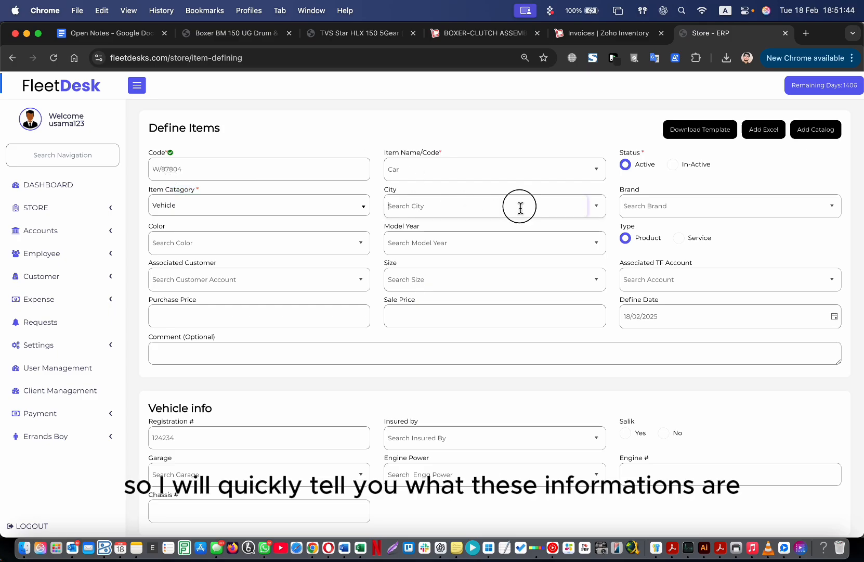
Set the City to Dubai and the Brand to Honda.
left_click(598, 206)
scroll(511, 260, "down", 3)
scroll(513, 260, "up", 3)
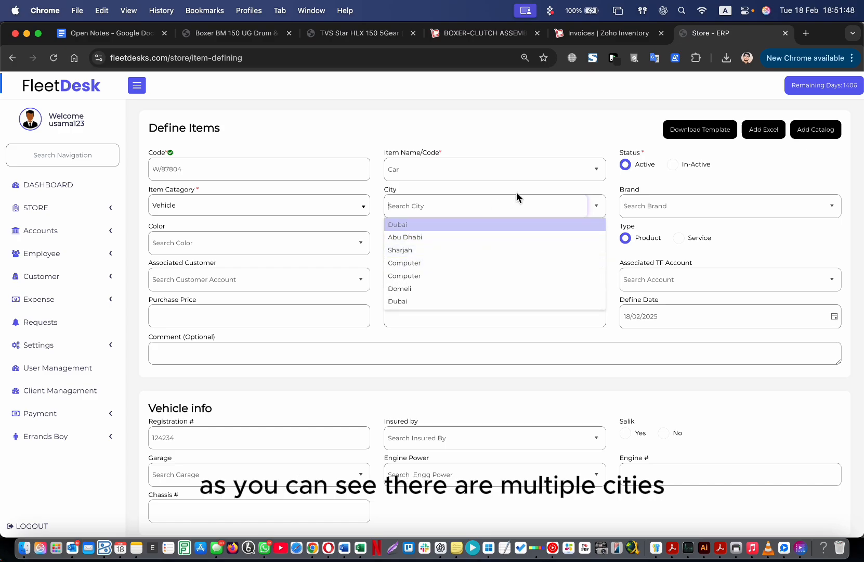
left_click(459, 225)
left_click(832, 206)
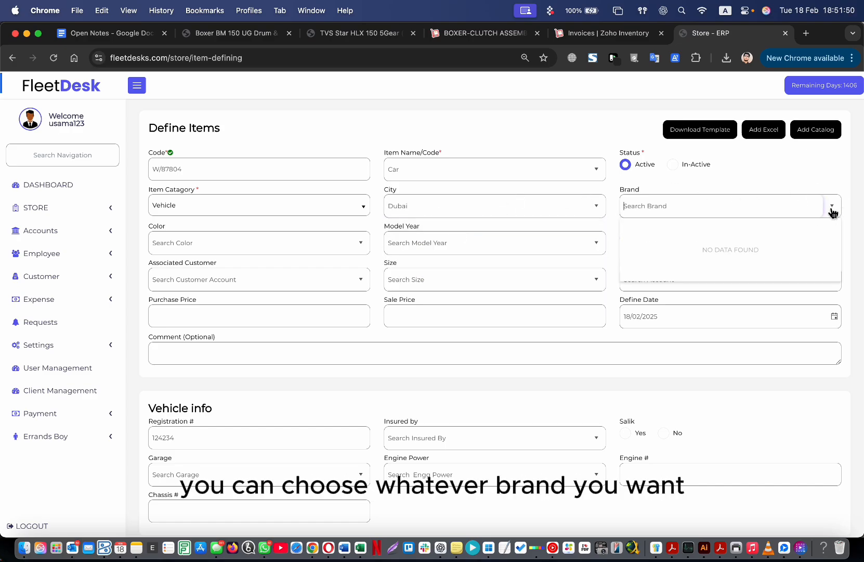
left_click(833, 206)
left_click(834, 208)
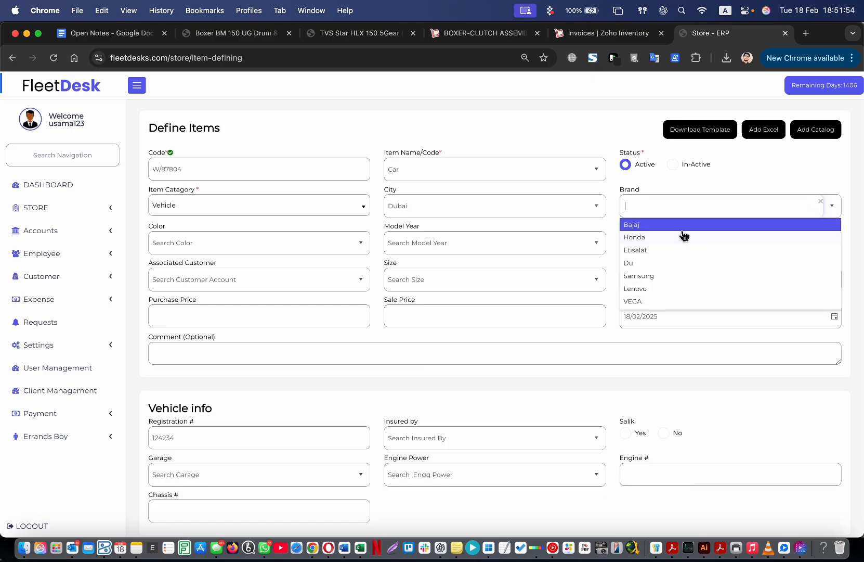
left_click(708, 236)
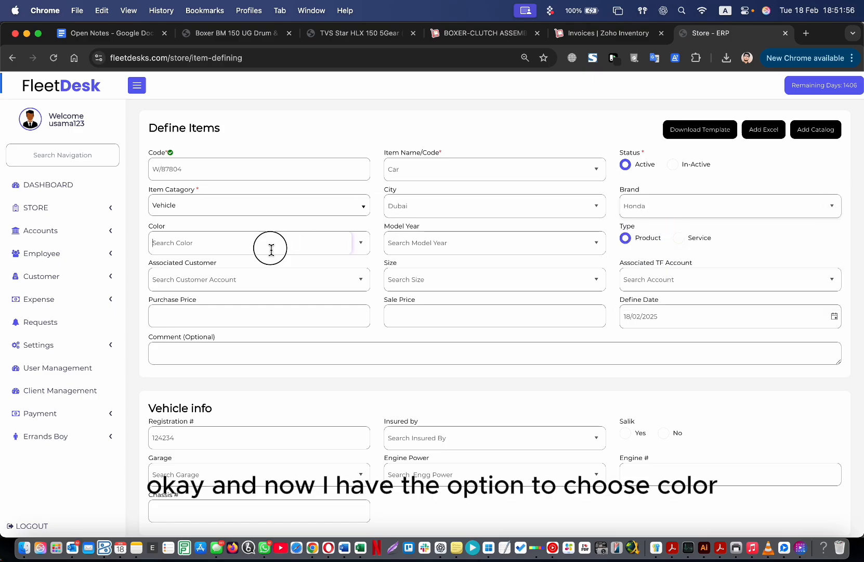
Set the Color to Red and the Model Year to 2018.
left_click(322, 248)
left_click(245, 292)
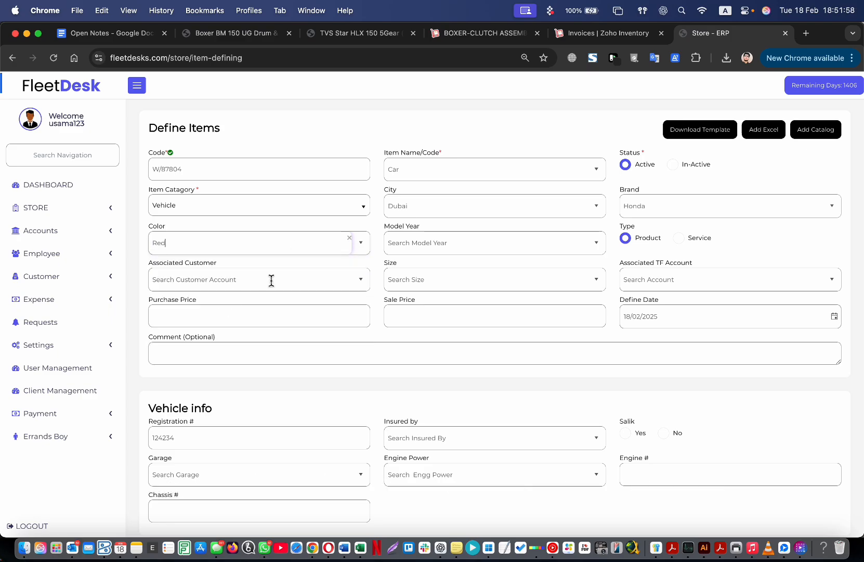
left_click(430, 253)
left_click(438, 299)
double_click(627, 226)
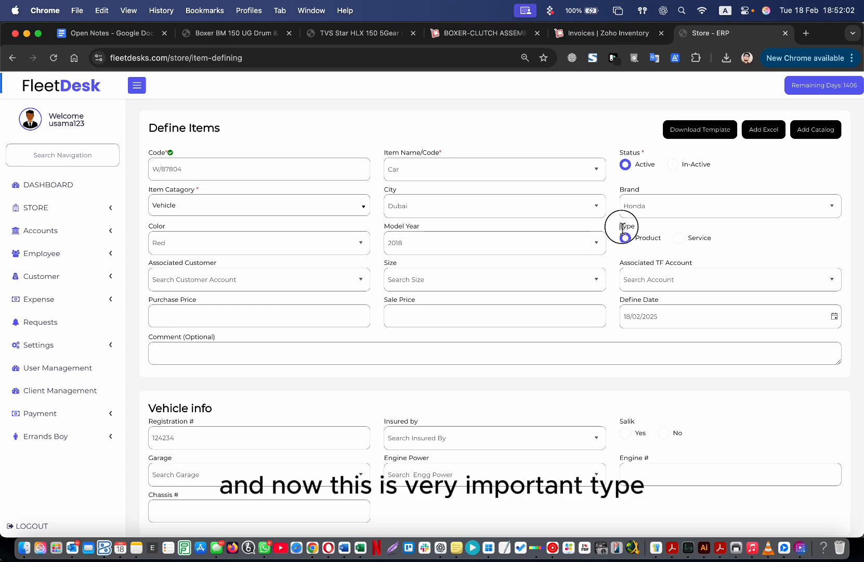
left_click_drag(659, 240, 640, 240)
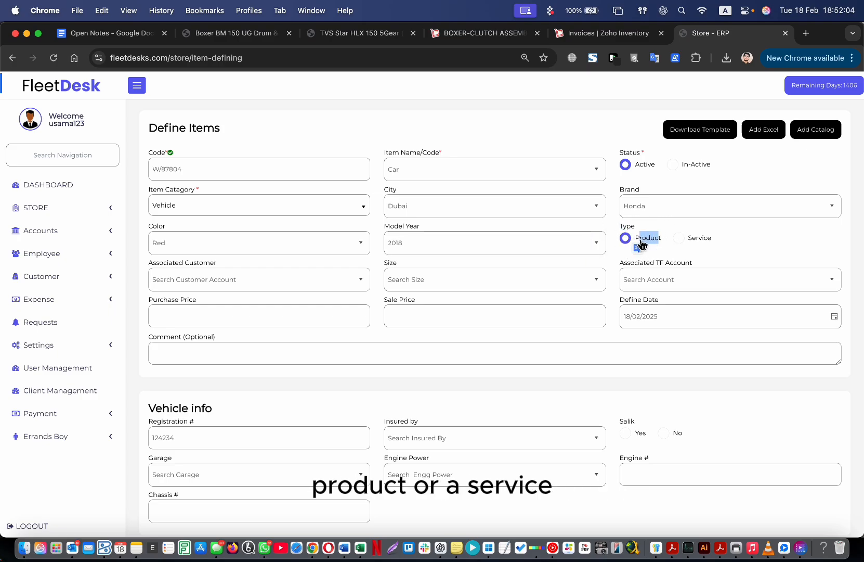
left_click_drag(711, 240, 699, 240)
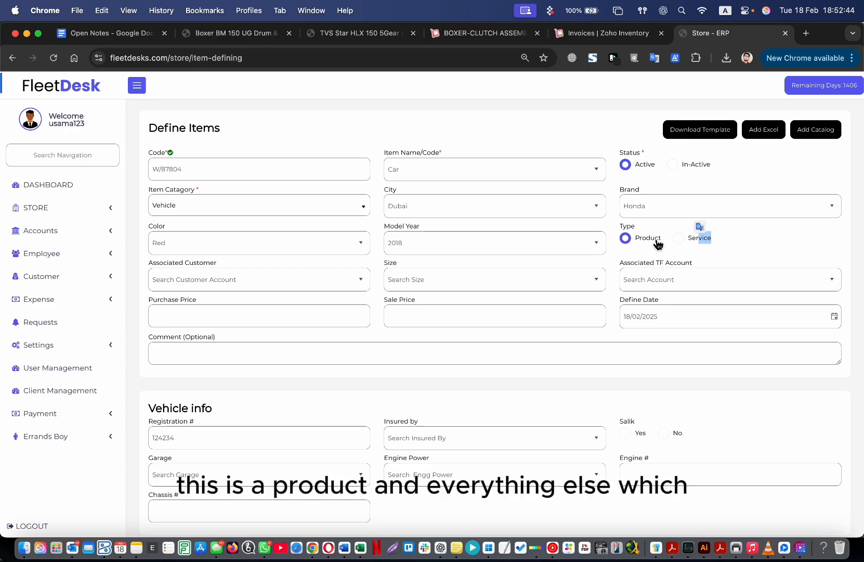
left_click(725, 243)
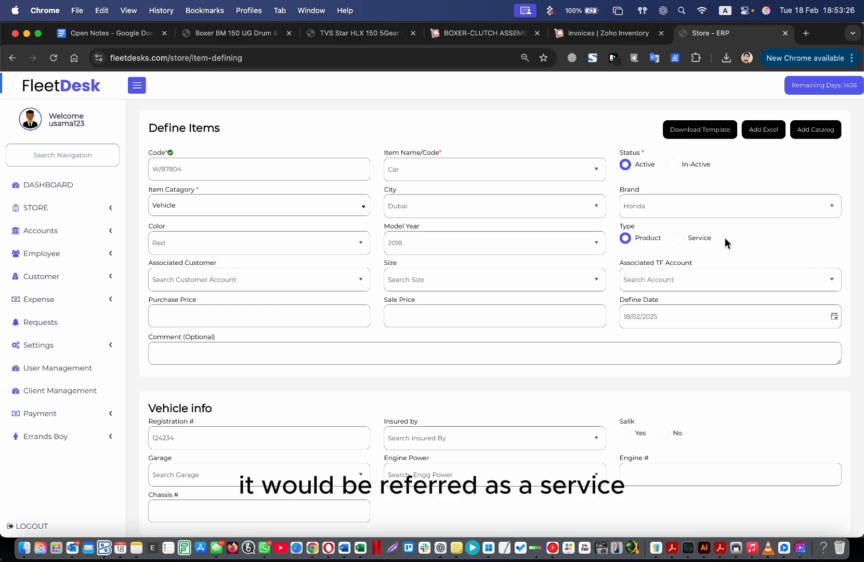
left_click(698, 237)
left_click(651, 239)
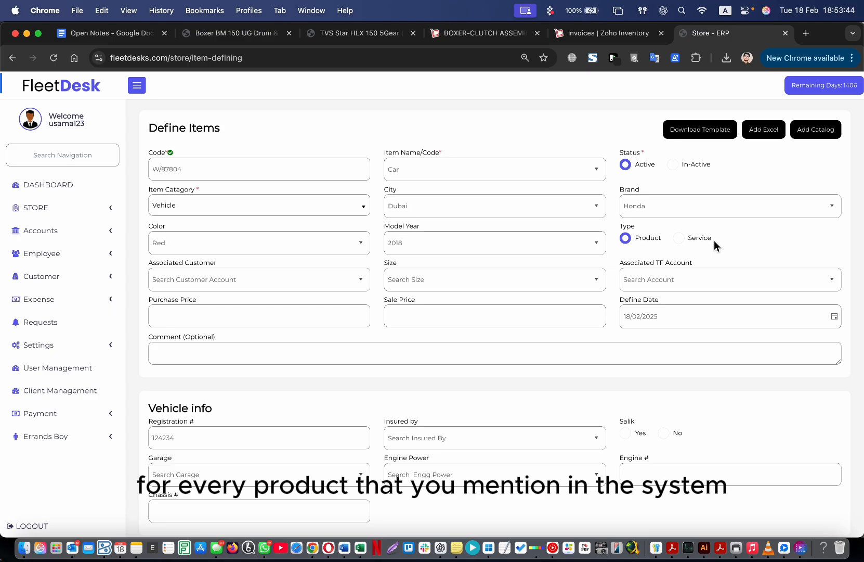
left_click(364, 278)
scroll(289, 351, "down", 10)
scroll(289, 351, "up", 10)
left_click(410, 342)
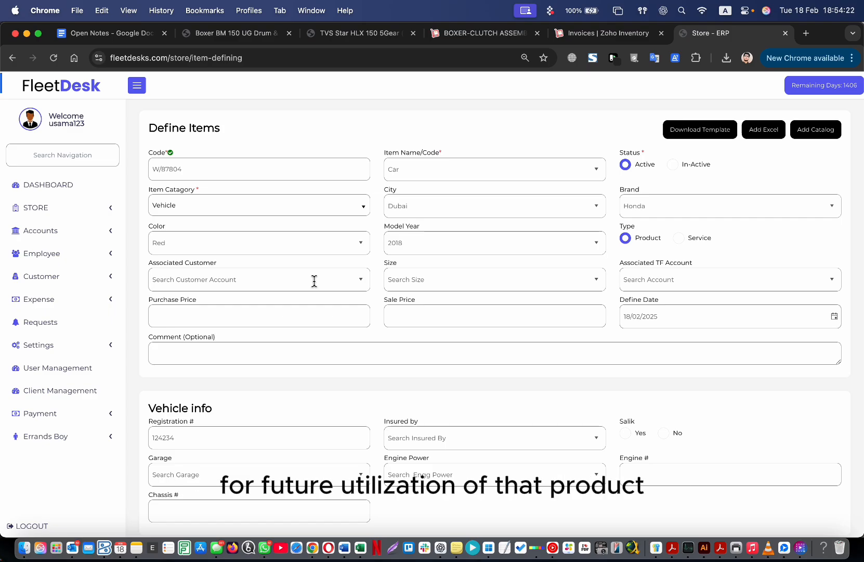
left_click(597, 281)
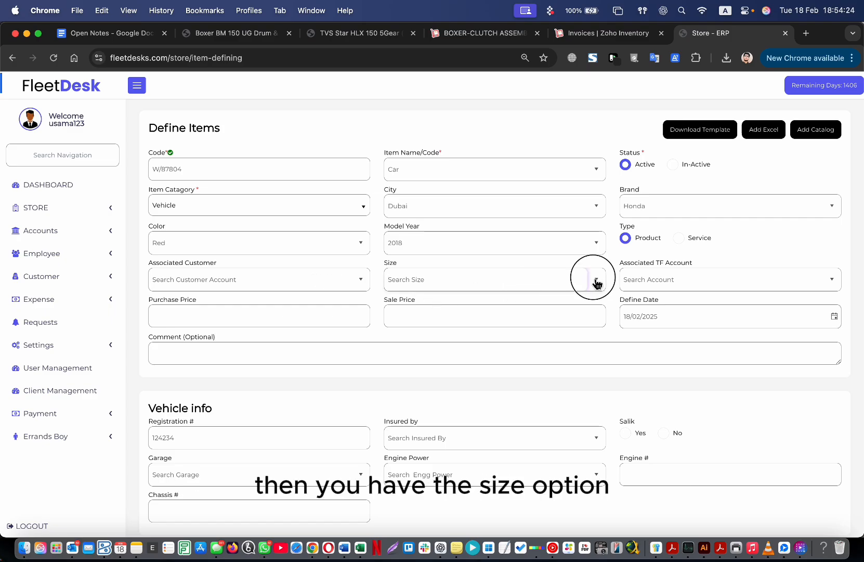
left_click(626, 130)
mouse_move(625, 265)
left_mouse_down()
mouse_move(678, 264)
mouse_move(638, 264)
left_mouse_up()
left_click(694, 264)
left_click(651, 266)
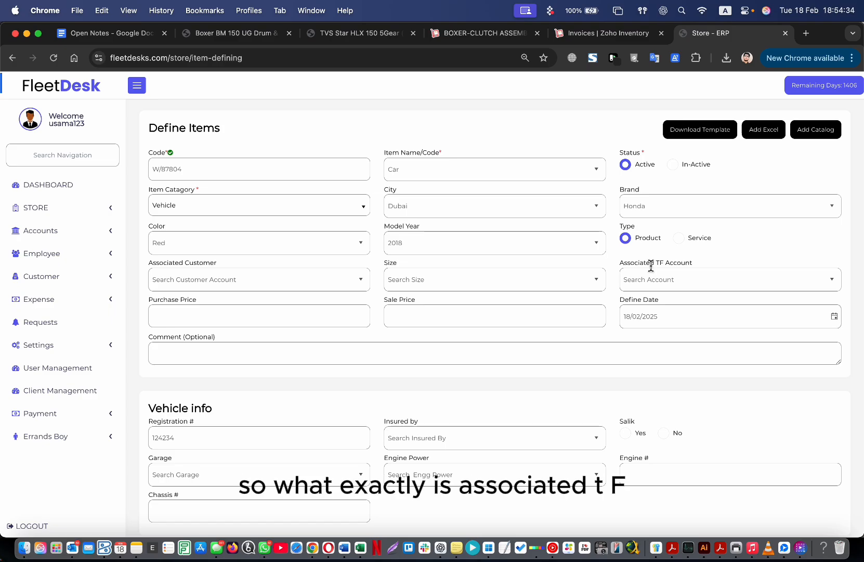
left_click_drag(635, 266, 650, 267)
left_click(650, 267)
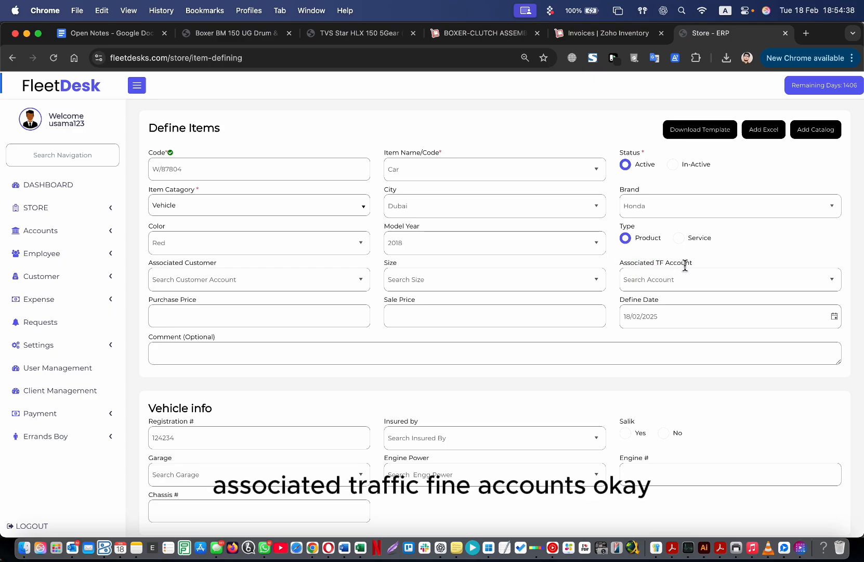
left_click(832, 280)
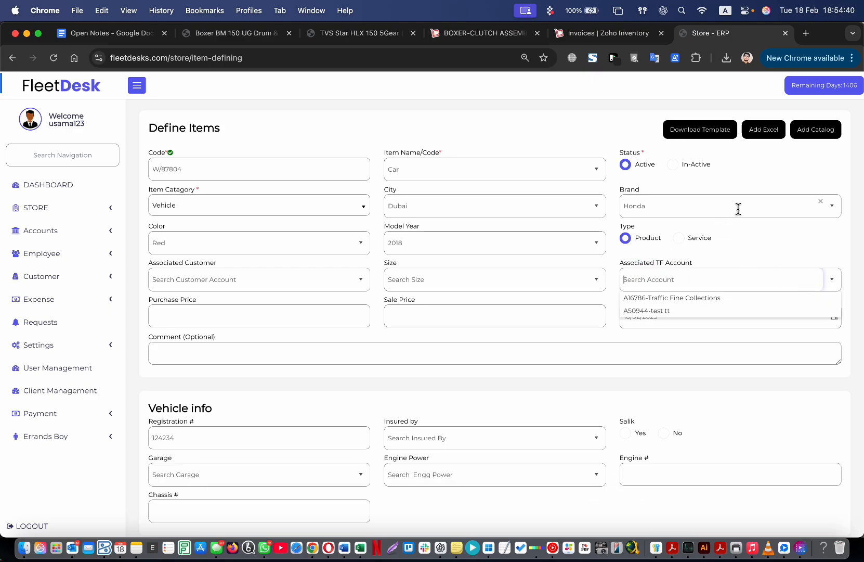
left_click(744, 191)
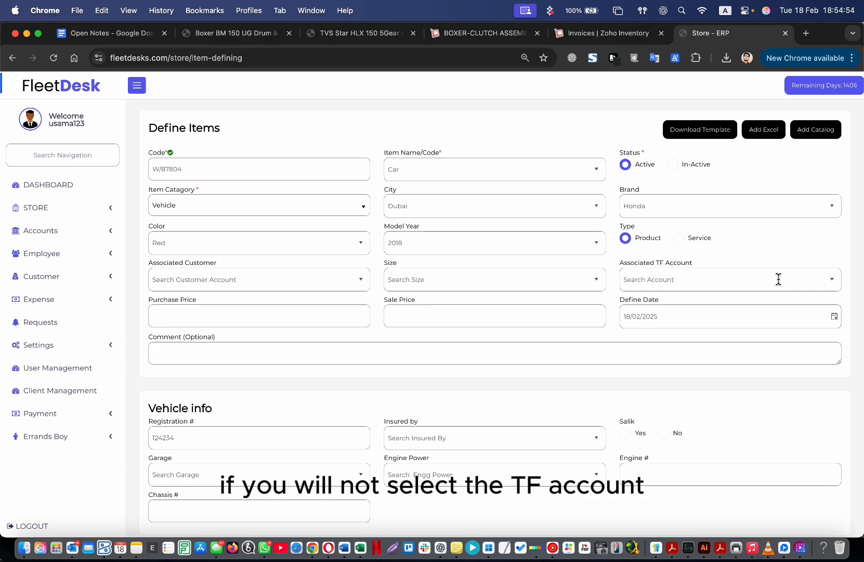
Choose A16786-Traffic Fine Collections as the Associated TF Account.
left_click(832, 283)
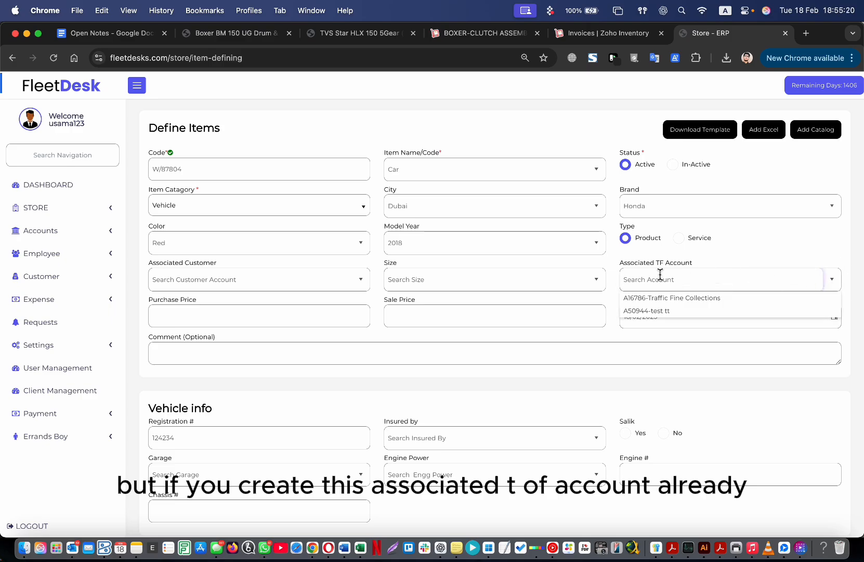
left_click(727, 266)
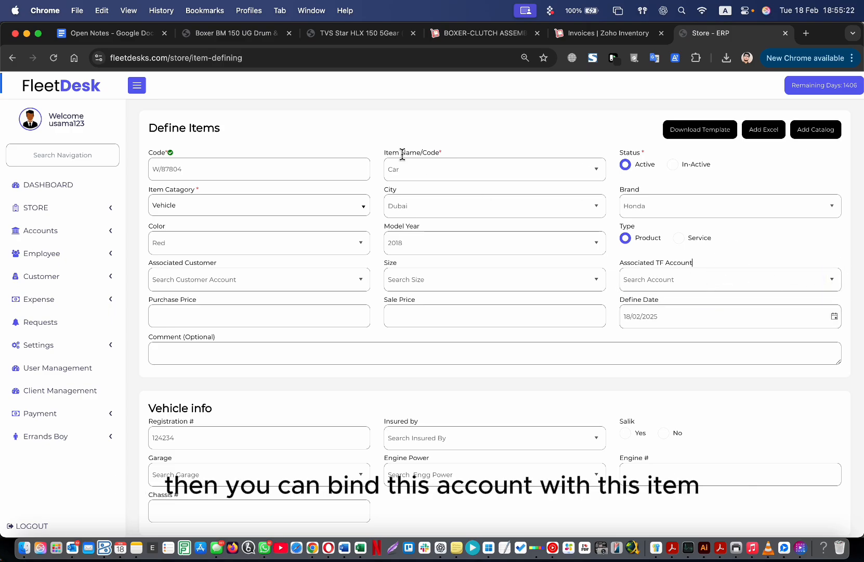
left_click(824, 287)
left_click(716, 299)
left_click(833, 283)
left_click(786, 245)
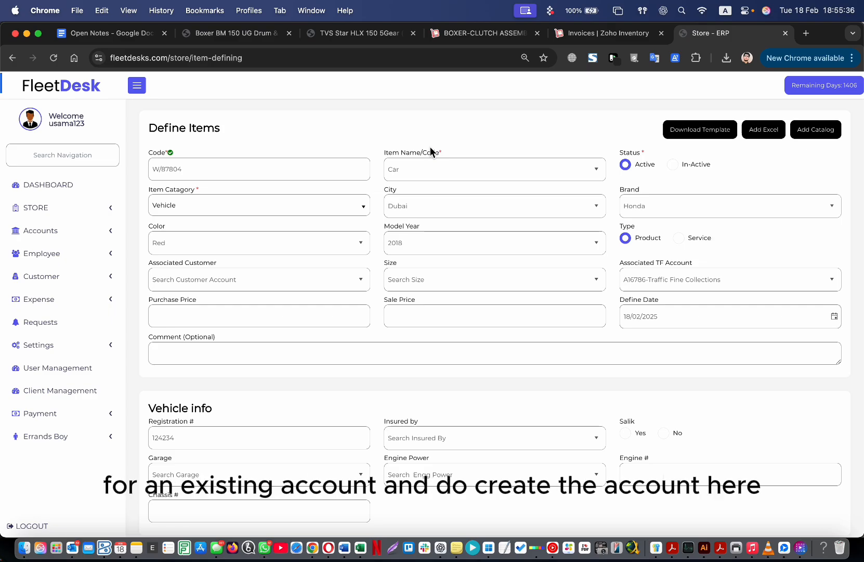
Highlight the Associated TF Account field while explaining it.
mouse_move(627, 262)
left_mouse_down()
mouse_move(667, 262)
mouse_move(621, 262)
left_mouse_up()
left_click(690, 261)
left_click(661, 263)
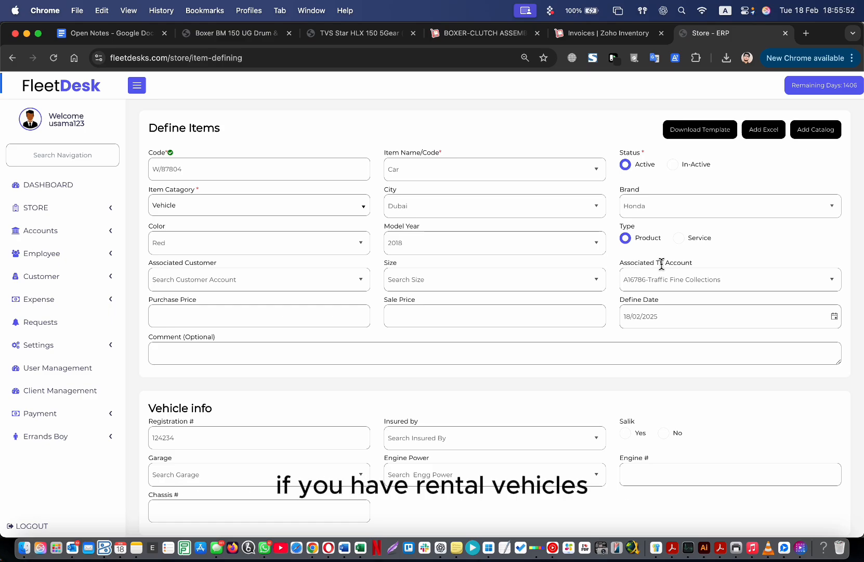
left_click_drag(635, 264, 676, 264)
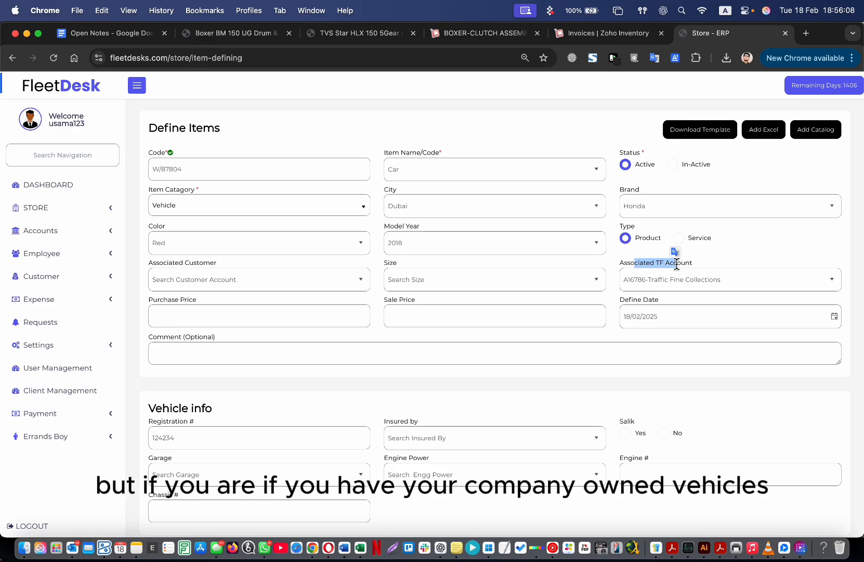
left_click(687, 262)
left_click_drag(633, 261, 653, 263)
left_click(696, 266)
left_click(687, 268)
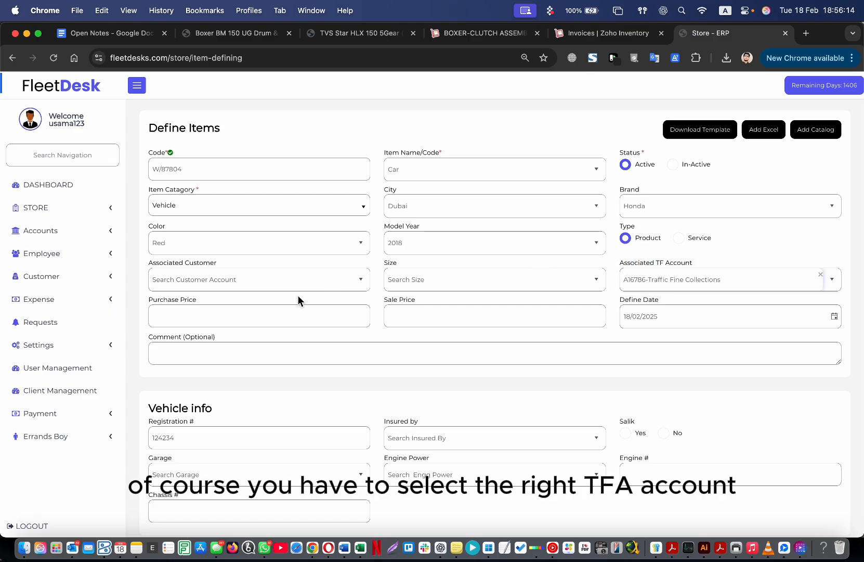
scroll(191, 325, "down", 2)
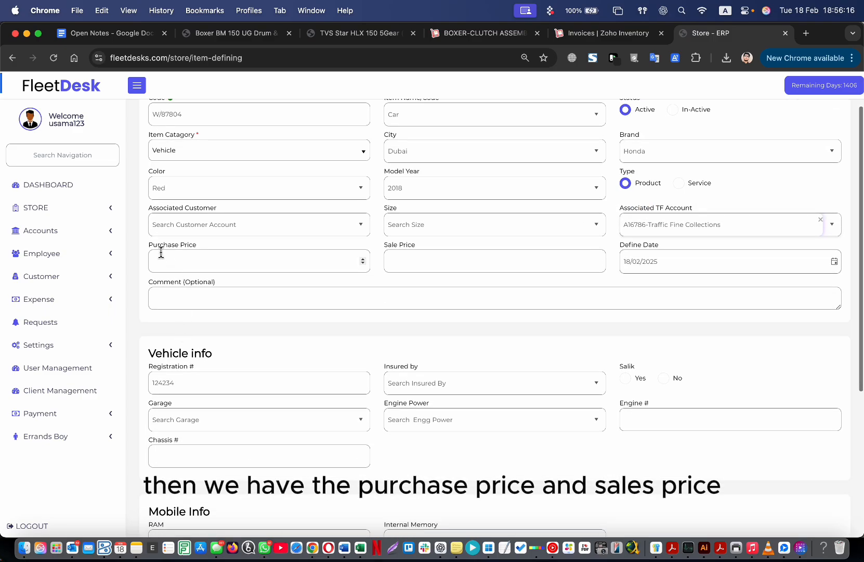
left_click_drag(153, 245, 179, 245)
left_click_drag(389, 249, 407, 247)
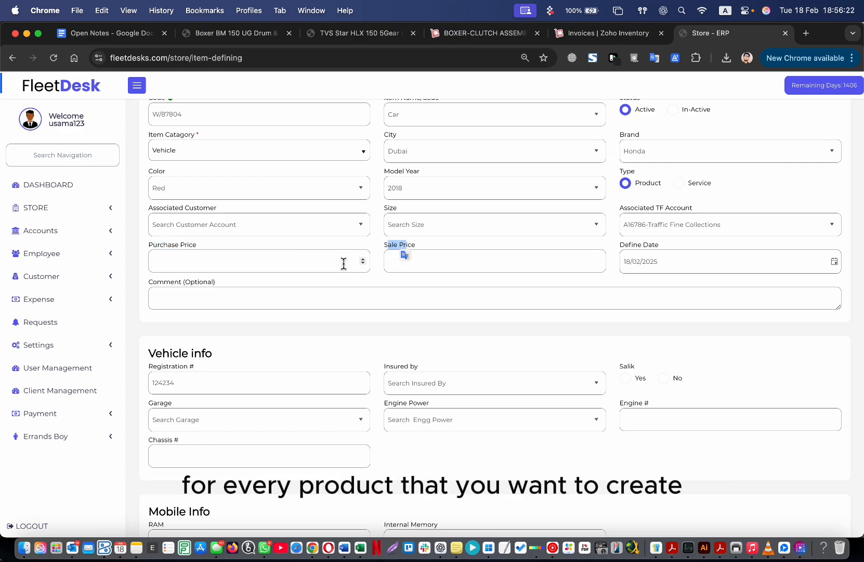
left_click(228, 258)
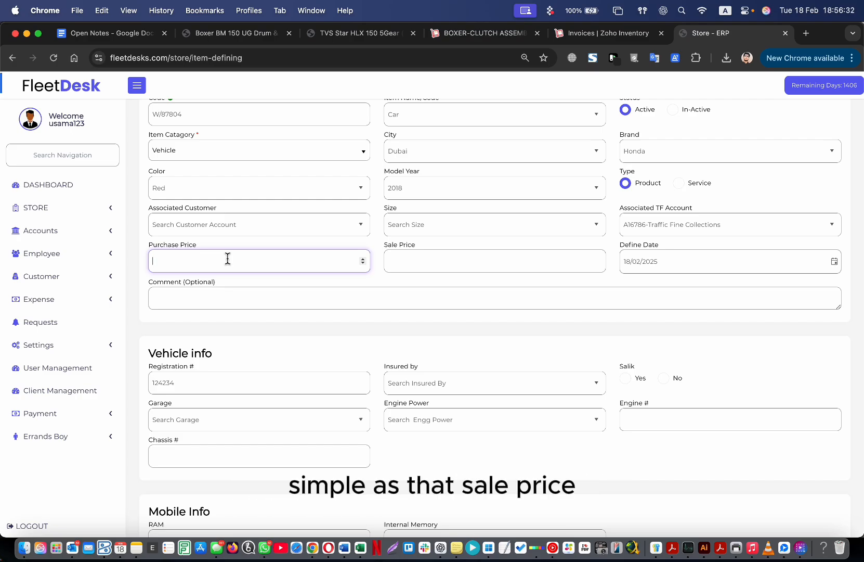
left_click(166, 240)
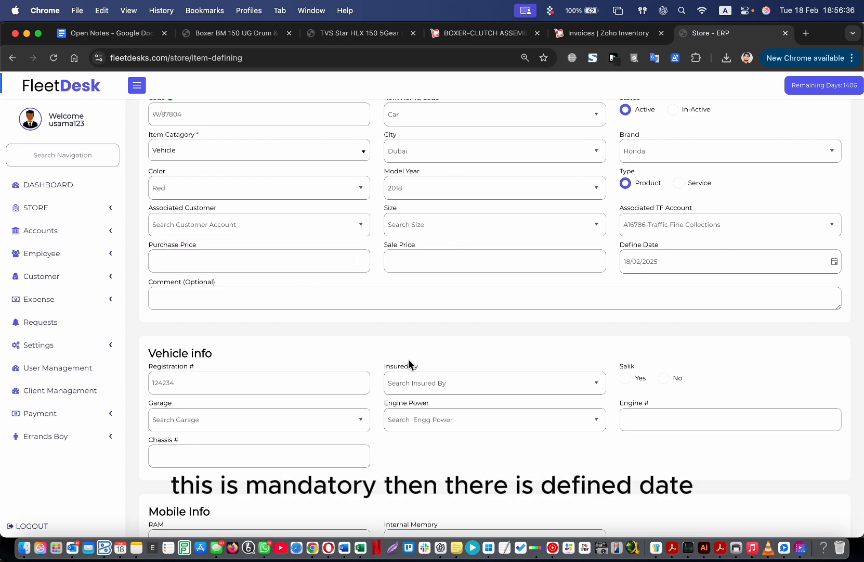
left_click(674, 263)
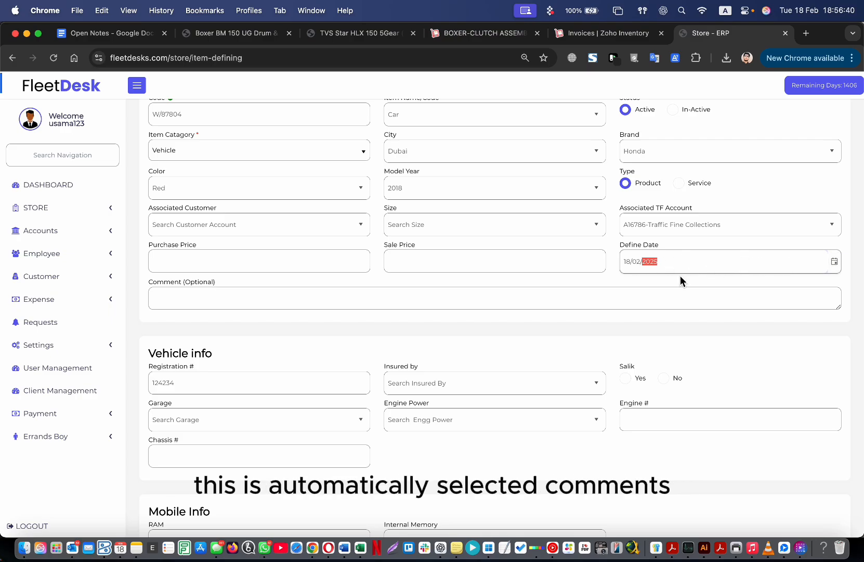
left_click(196, 306)
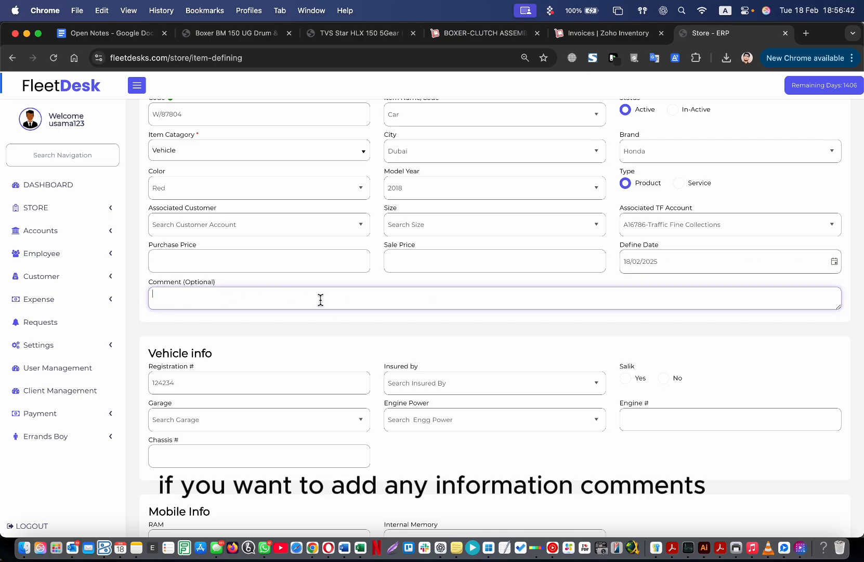
scroll(279, 312, "down", 3)
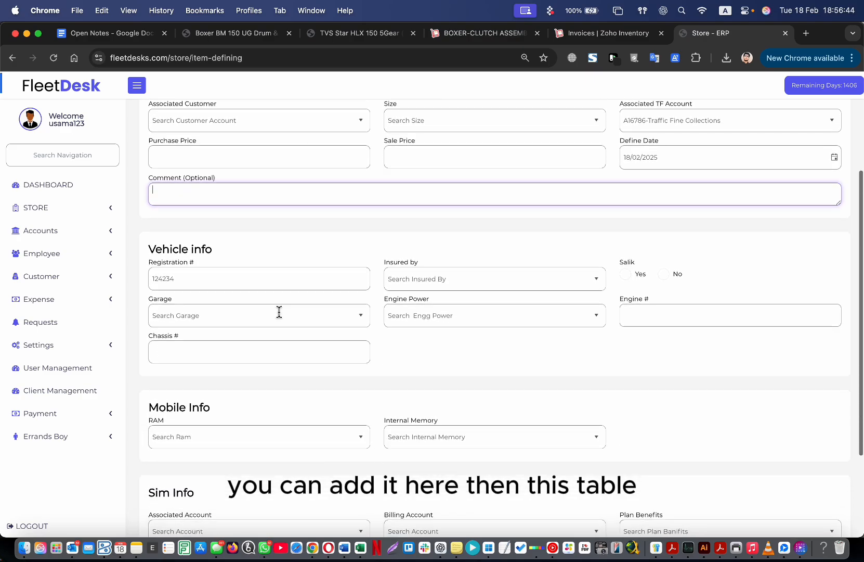
scroll(218, 234, "up", 3)
scroll(221, 225, "down", 3)
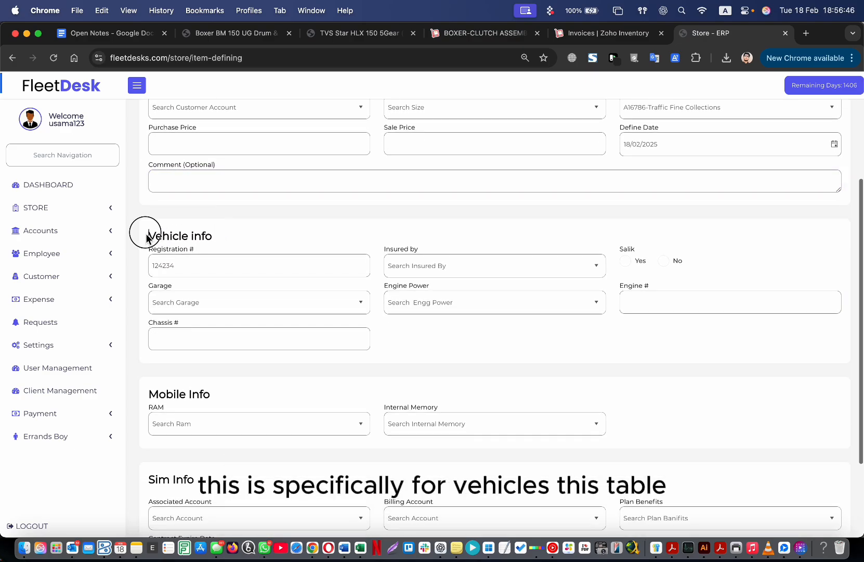
left_click_drag(146, 232, 320, 305)
left_click(442, 355)
left_click_drag(159, 393, 219, 394)
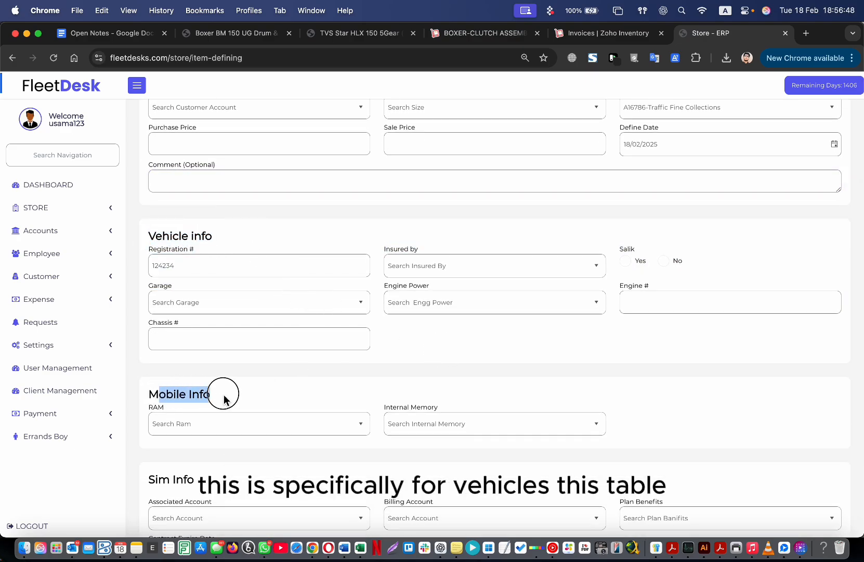
left_click(271, 386)
scroll(205, 408, "down", 1)
scroll(205, 407, "down", 2)
left_click_drag(148, 373, 193, 377)
left_click(233, 375)
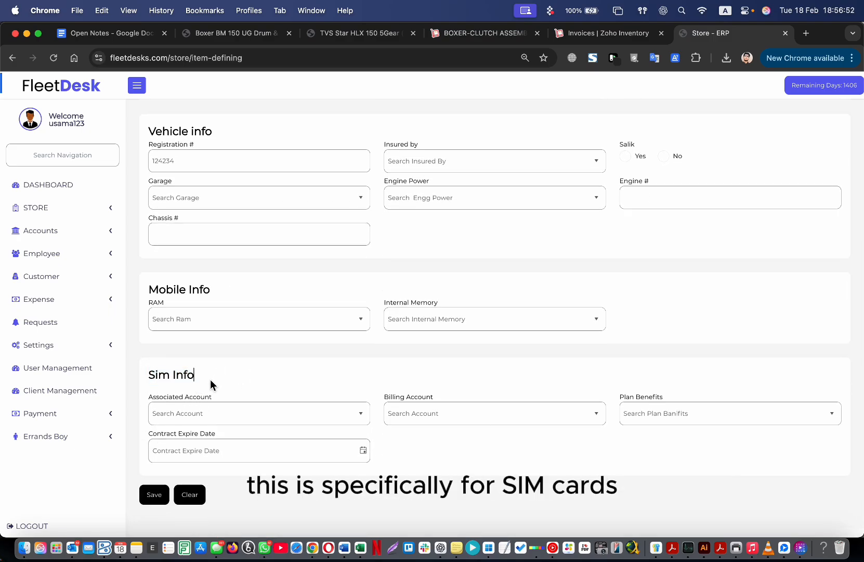
scroll(210, 384, "up", 3)
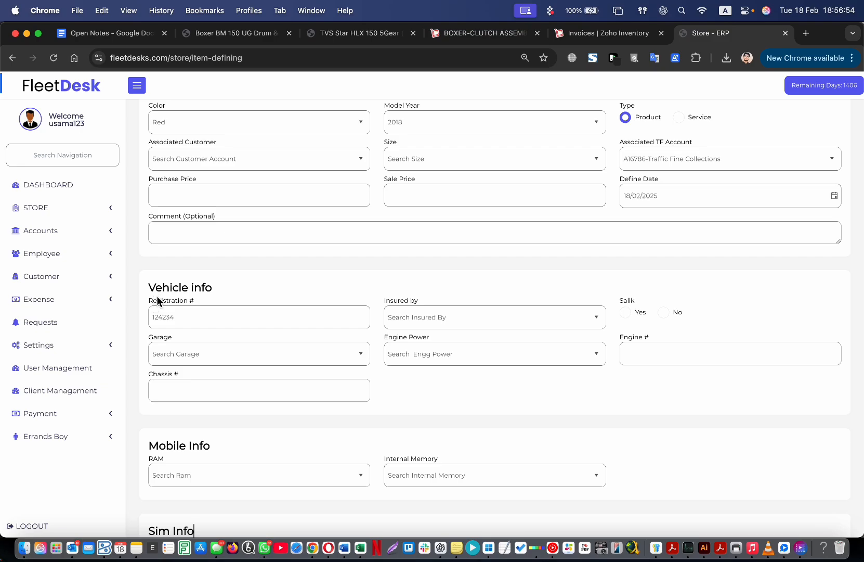
left_click_drag(155, 287, 391, 526)
left_click(448, 433)
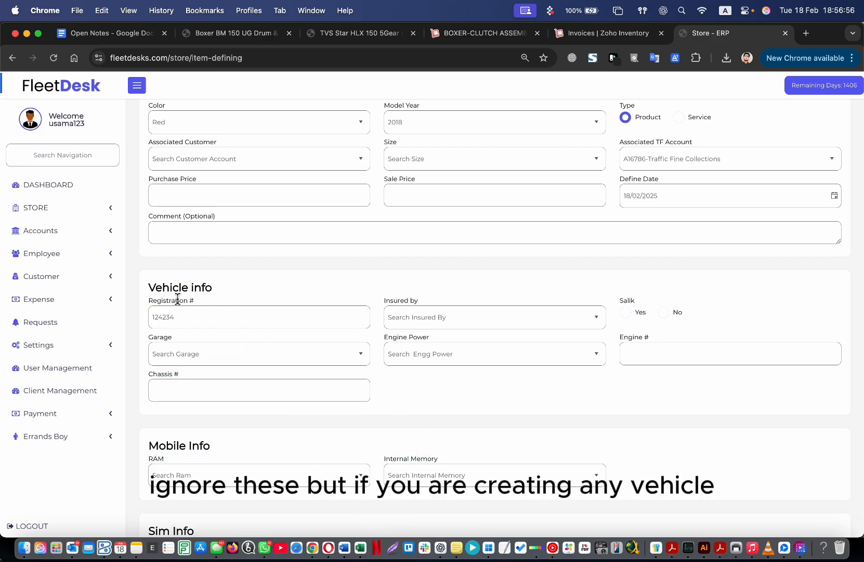
scroll(248, 266, "up", 3)
scroll(229, 376, "down", 3)
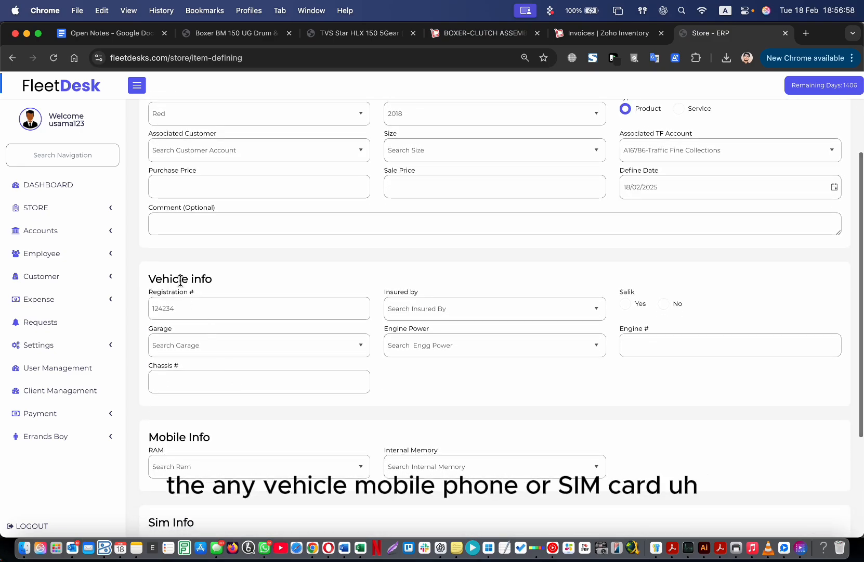
scroll(264, 465, "down", 2)
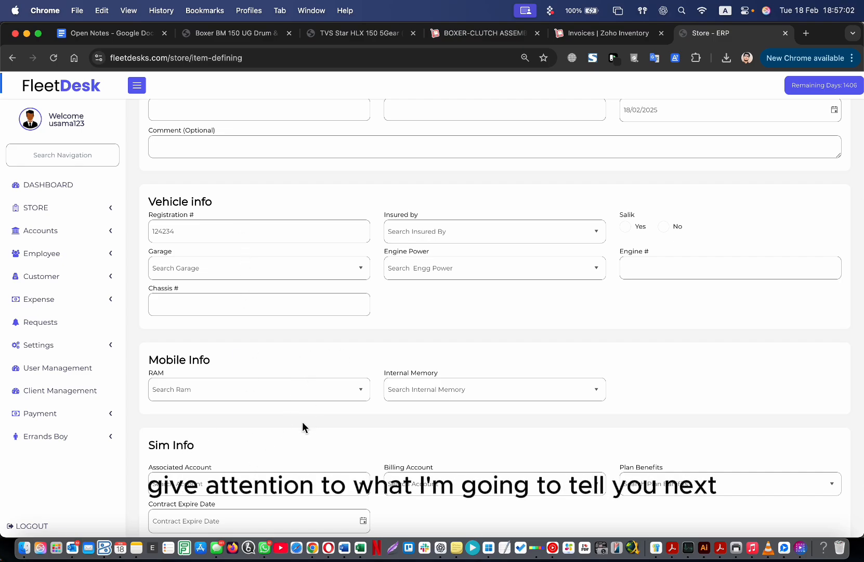
left_click_drag(170, 202, 231, 203)
scroll(232, 203, "up", 5)
Copy the code W/87804 into Registration #, replacing 124234.
double_click(224, 173)
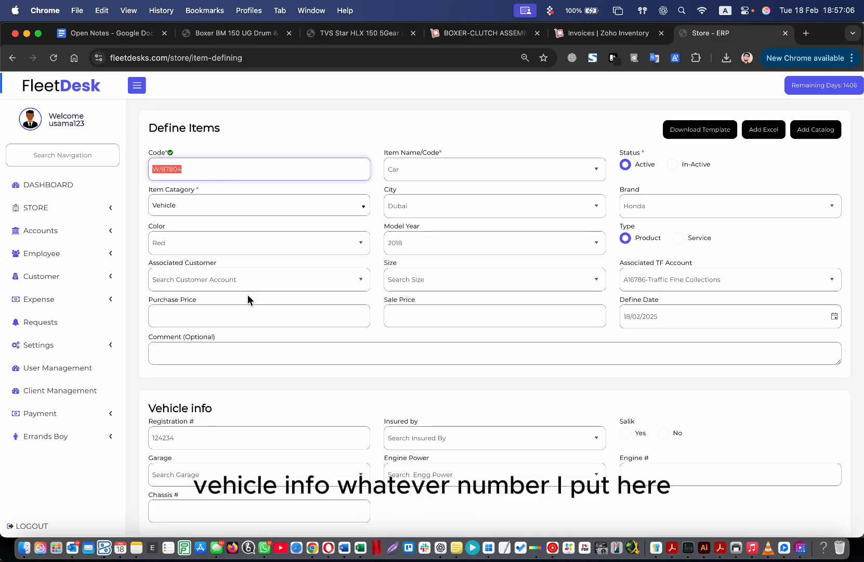
scroll(248, 299, "down", 3)
double_click(211, 308)
type("W/87804")
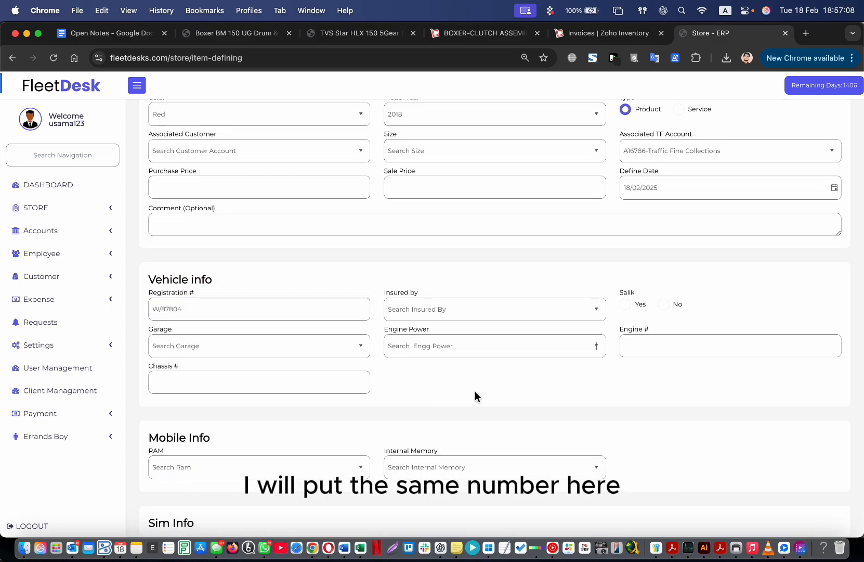
Set Insured by to Oriental Insurnace.
left_click(488, 304)
left_click(598, 309)
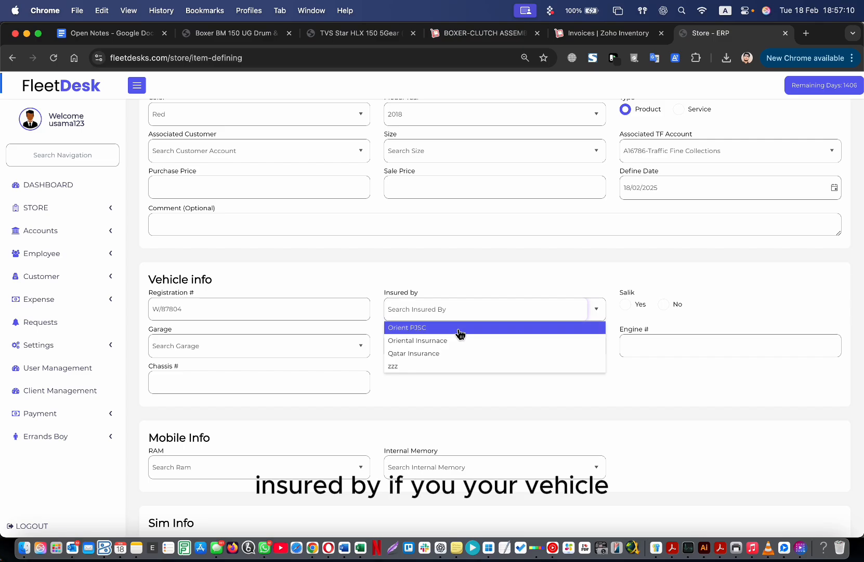
left_click(472, 343)
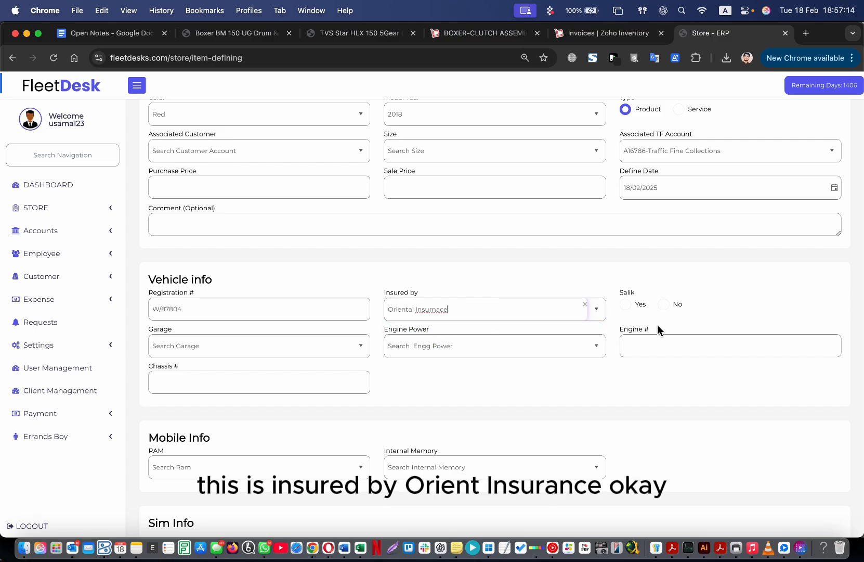
Set the Salik option to Yes.
left_click(627, 306)
left_click(674, 307)
left_click(627, 307)
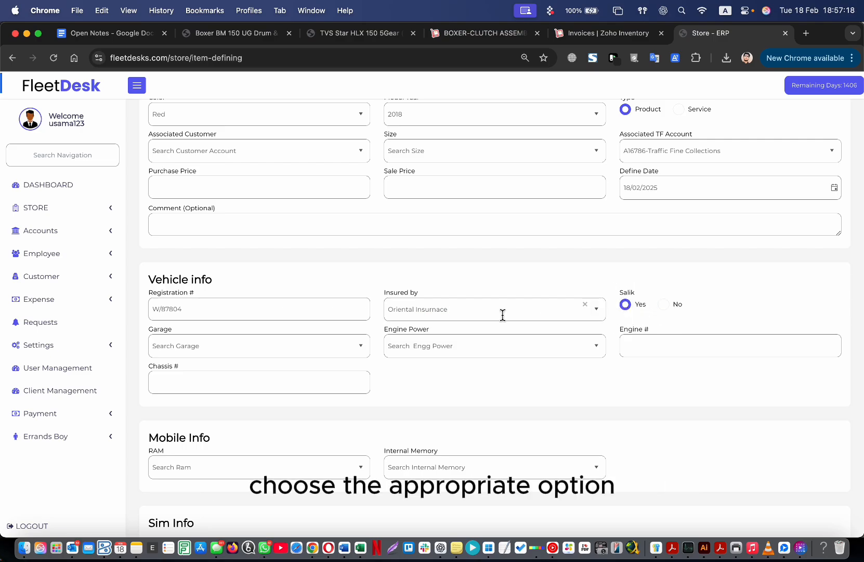
Check the Garage and Engine Power lists without choosing anything, and visit Engine # and Chassis #.
left_click(244, 351)
left_click(361, 351)
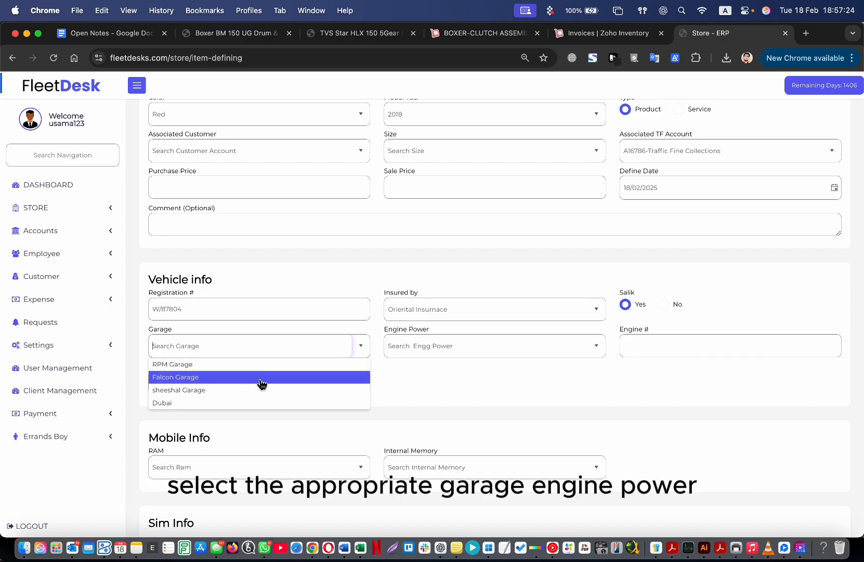
left_click(390, 387)
left_click(596, 346)
left_click(679, 364)
left_click(668, 347)
left_click(206, 384)
left_click(490, 393)
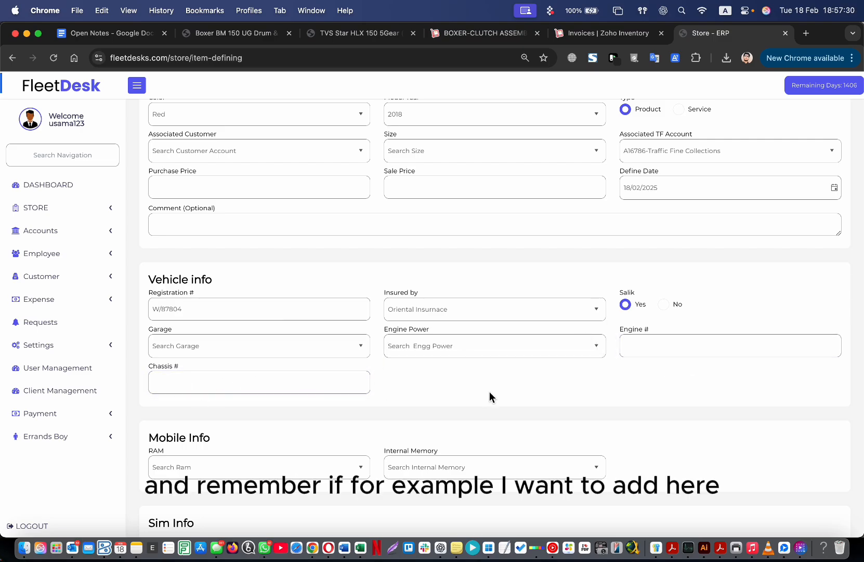
left_click(604, 347)
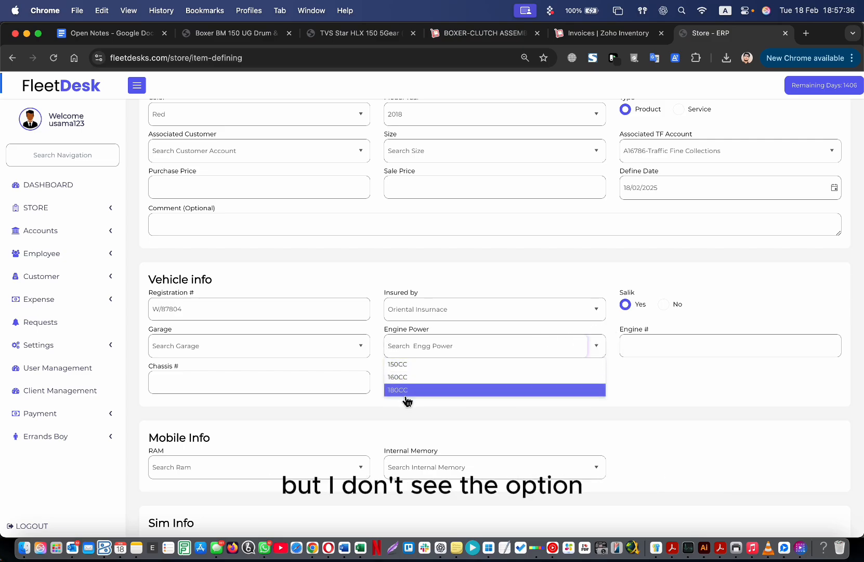
left_click(423, 403)
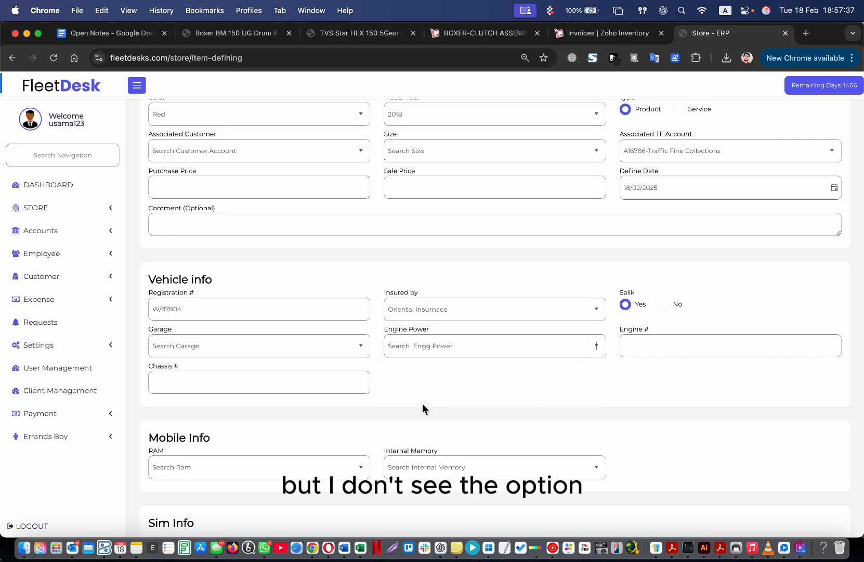
Add and save a new Eng. Power catalog entry named 220.
left_click(66, 218)
left_click(77, 248)
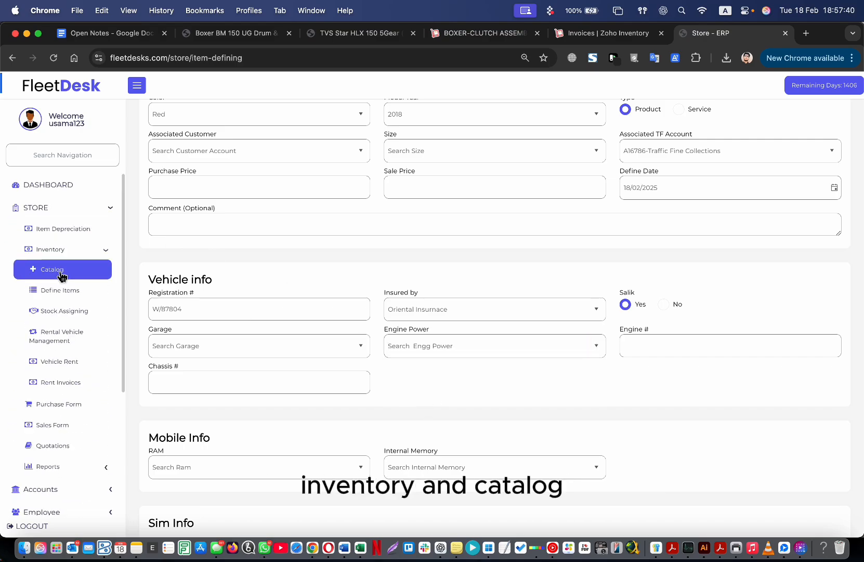
scroll(448, 268, "up", 5)
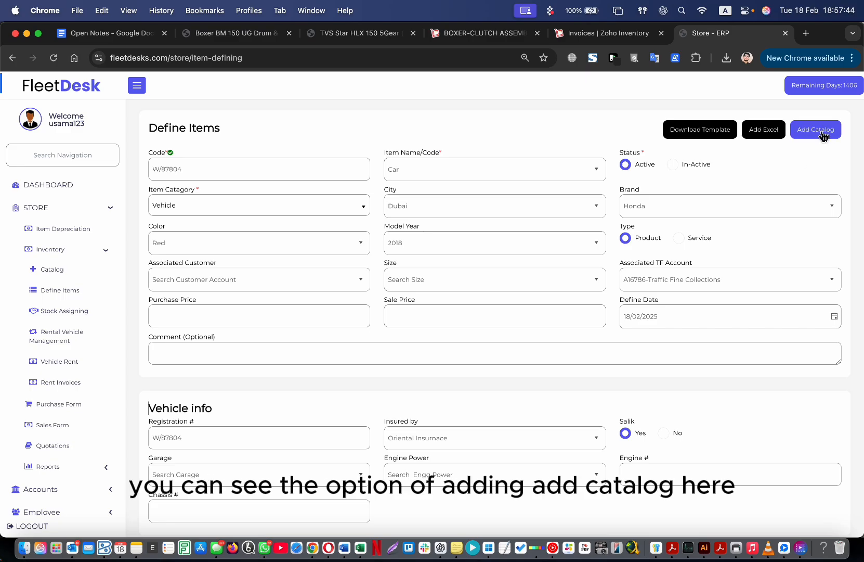
left_click(826, 134)
left_click(520, 158)
scroll(497, 221, "down", 5)
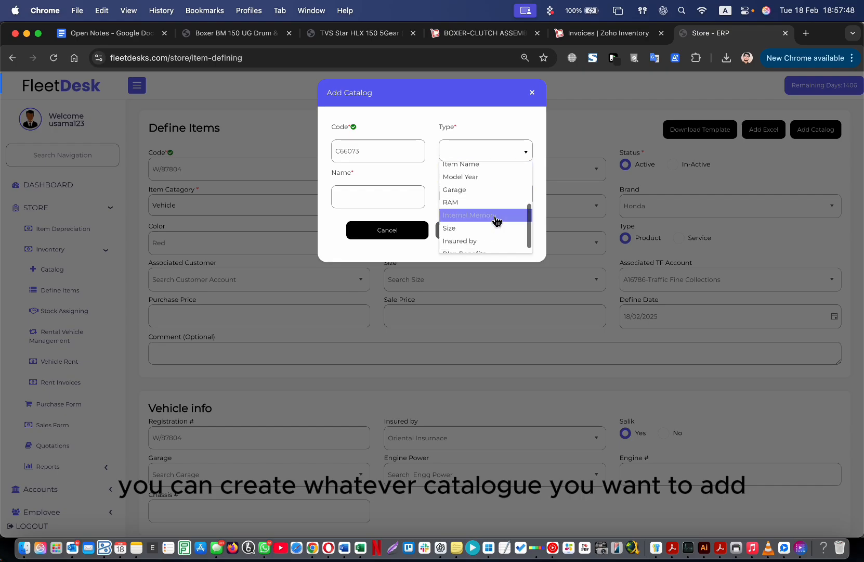
scroll(504, 223, "up", 3)
scroll(502, 224, "up", 1)
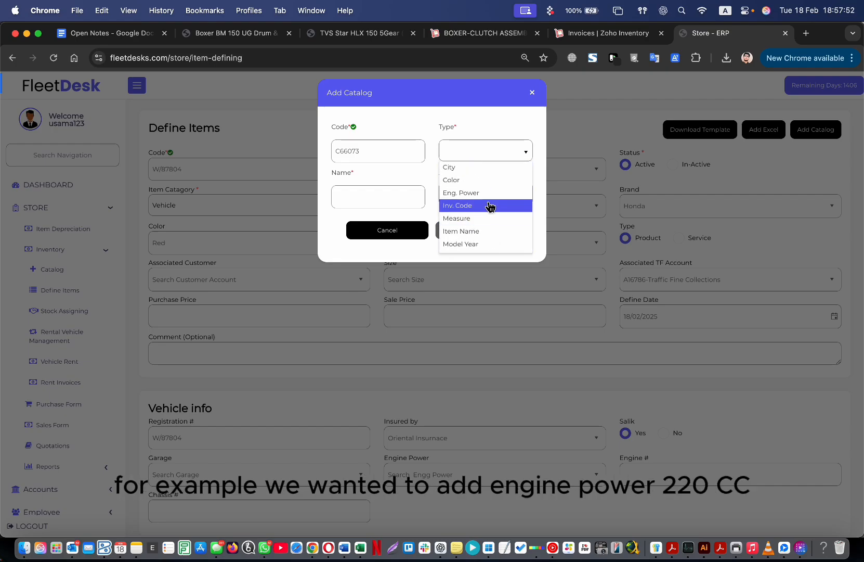
left_click(487, 191)
left_click(396, 199)
type("220CC")
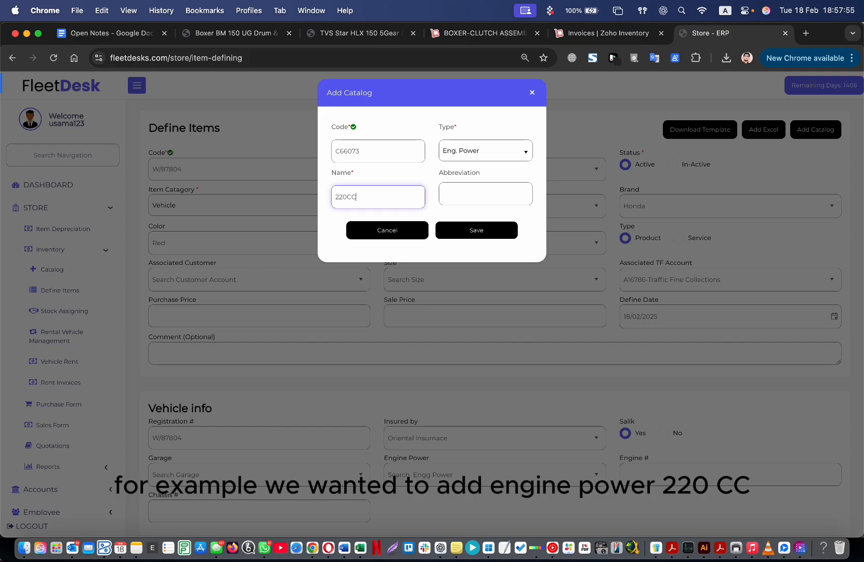
left_click(495, 235)
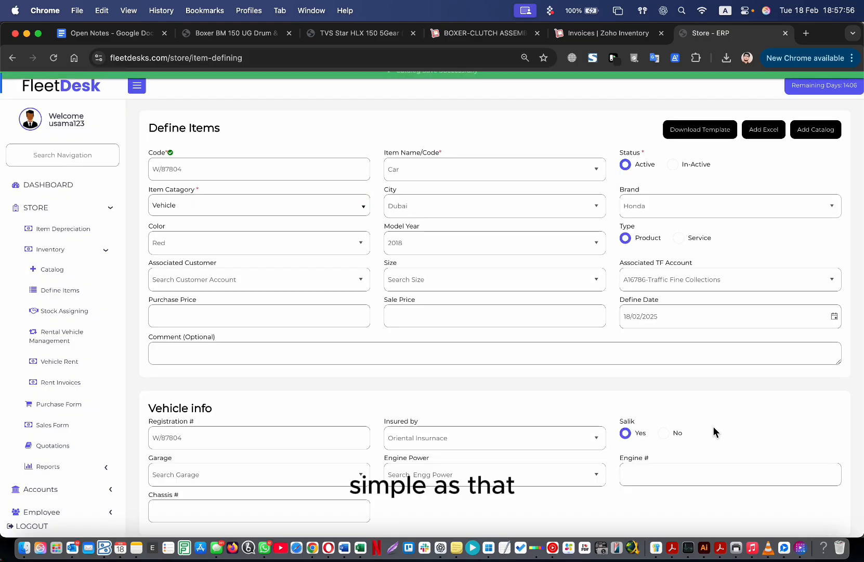
Select 220CC as the vehicle's Engine Power.
scroll(546, 375, "down", 10)
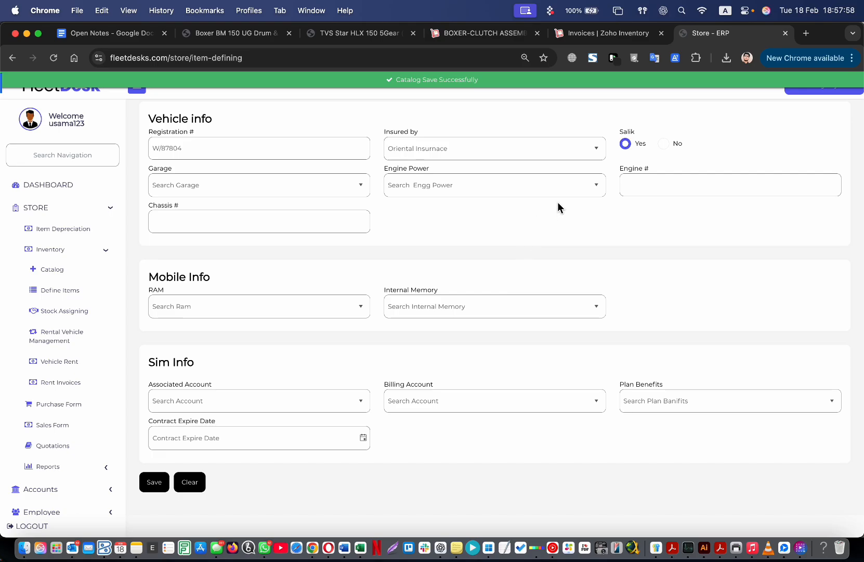
left_click(598, 188)
left_click(506, 251)
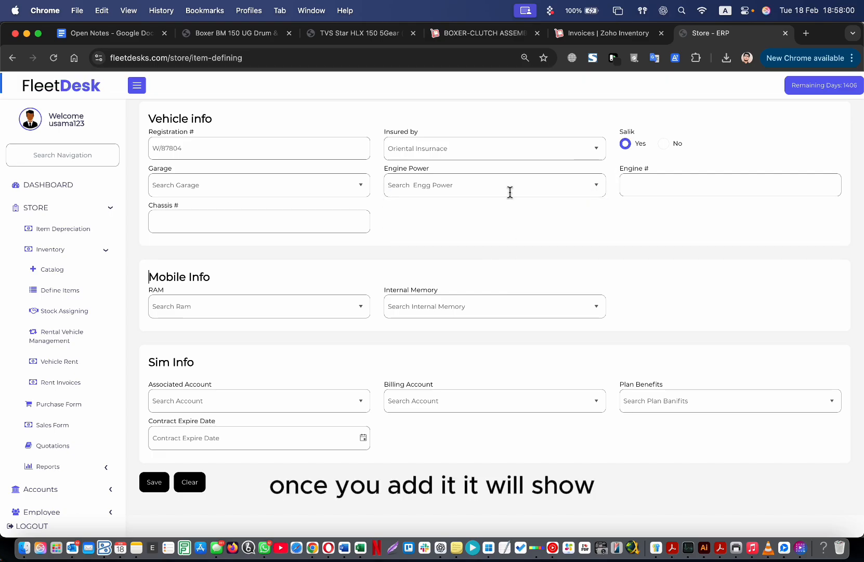
left_click(530, 181)
left_click(490, 253)
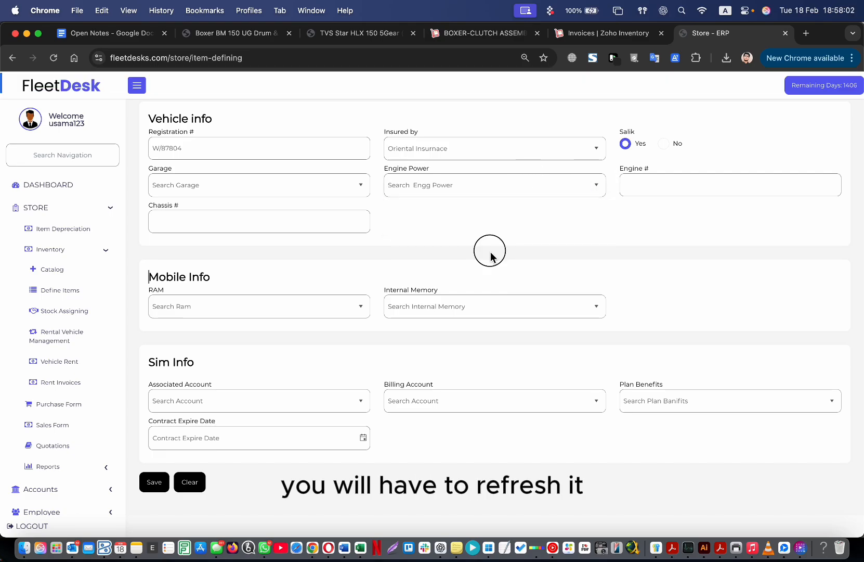
left_click(473, 194)
left_click(454, 242)
left_click(684, 188)
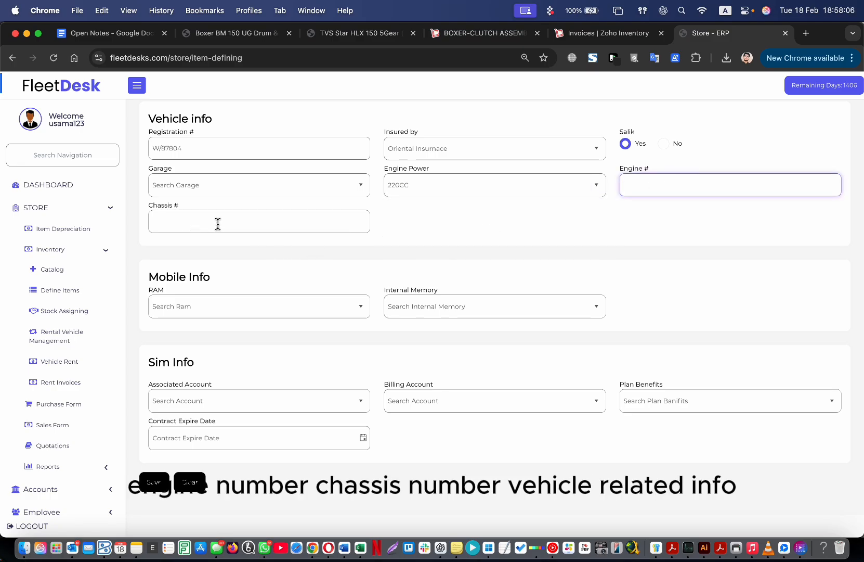
scroll(367, 280, "up", 2)
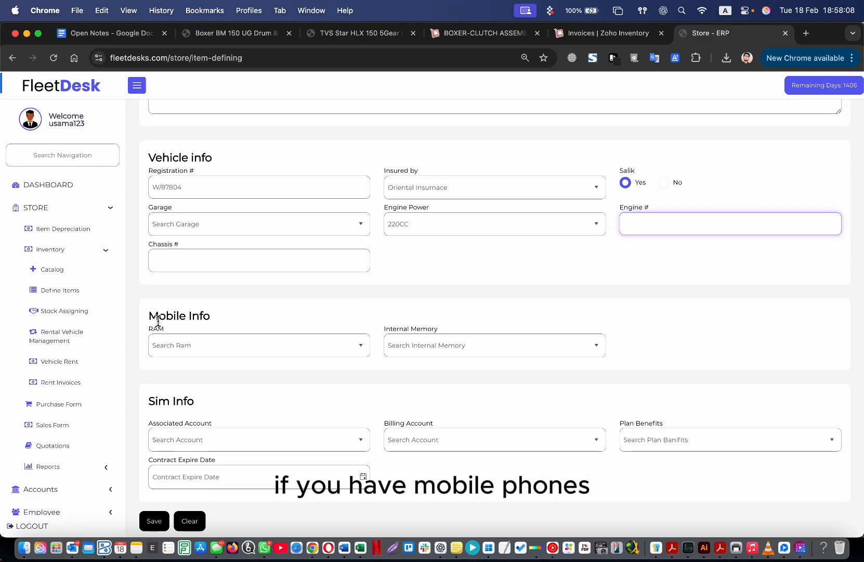
left_click_drag(158, 319, 276, 325)
left_click(367, 346)
left_click(458, 320)
scroll(520, 390, "down", 2)
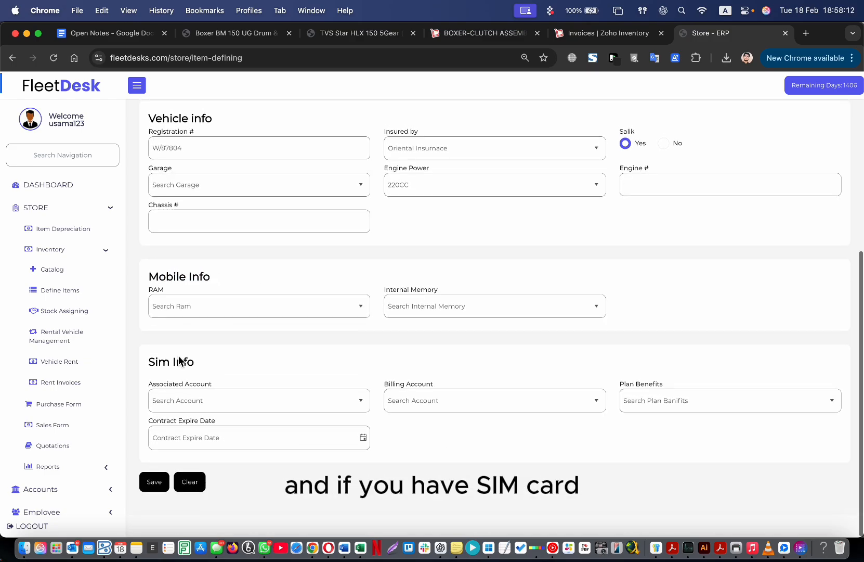
left_click_drag(149, 363, 196, 370)
left_click(221, 365)
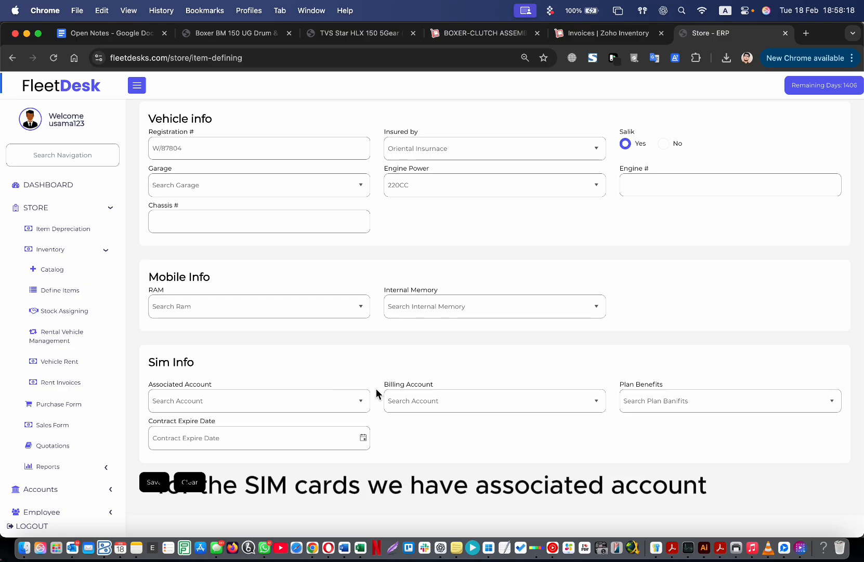
left_click(360, 401)
left_click(416, 367)
left_click(598, 408)
left_click(640, 424)
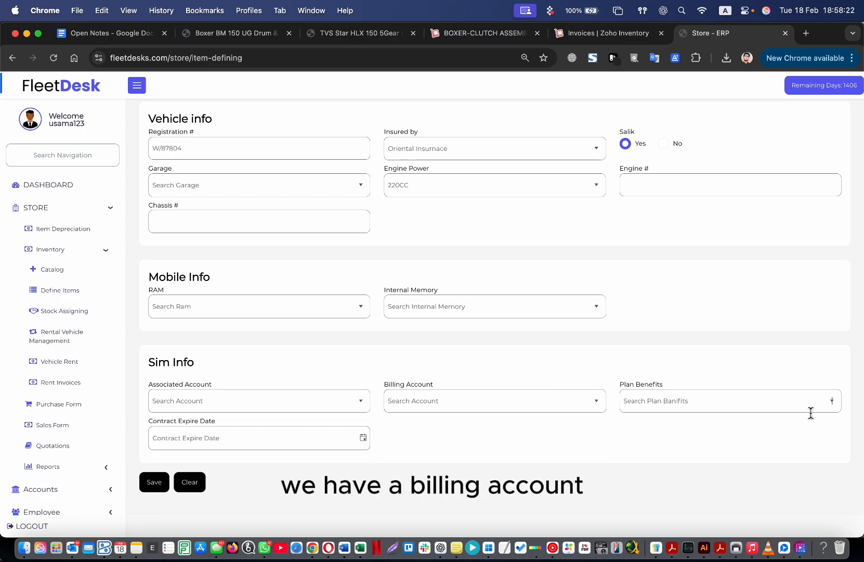
left_click(837, 407)
left_click(604, 454)
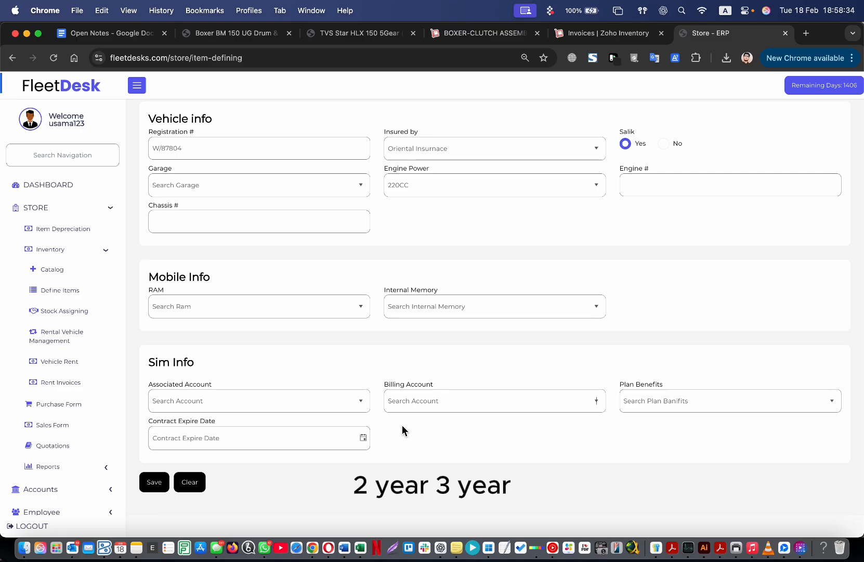
Pick 28/02/2025 as contract expiry and choose the 5GB Data + 750 National Minutes plan.
left_click(363, 437)
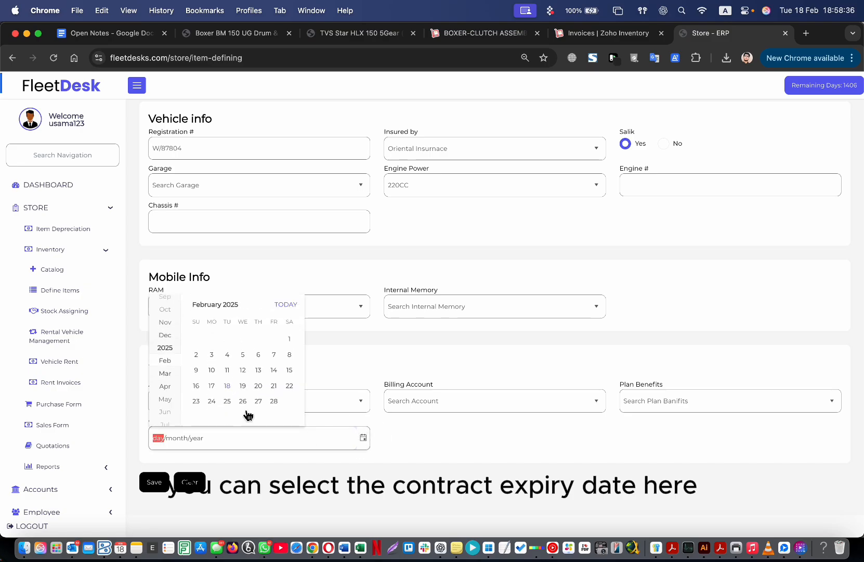
left_click(273, 401)
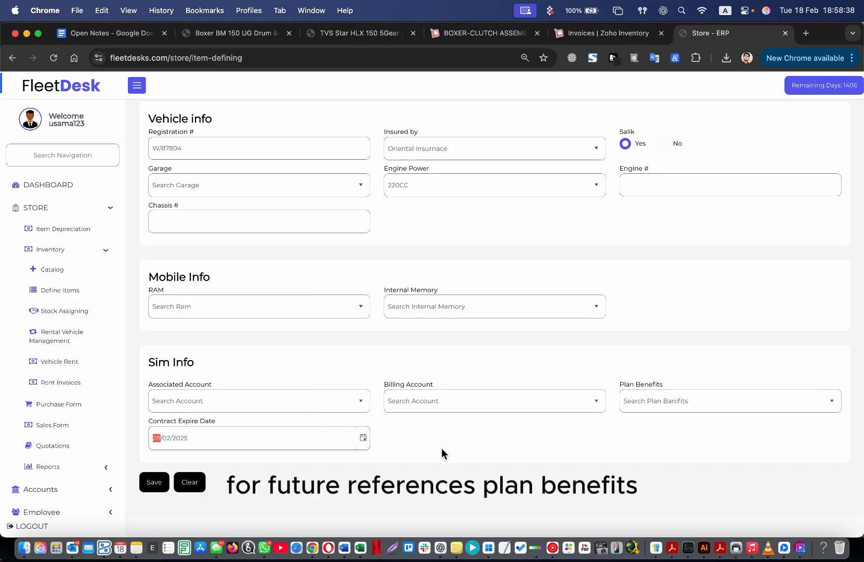
left_click(832, 401)
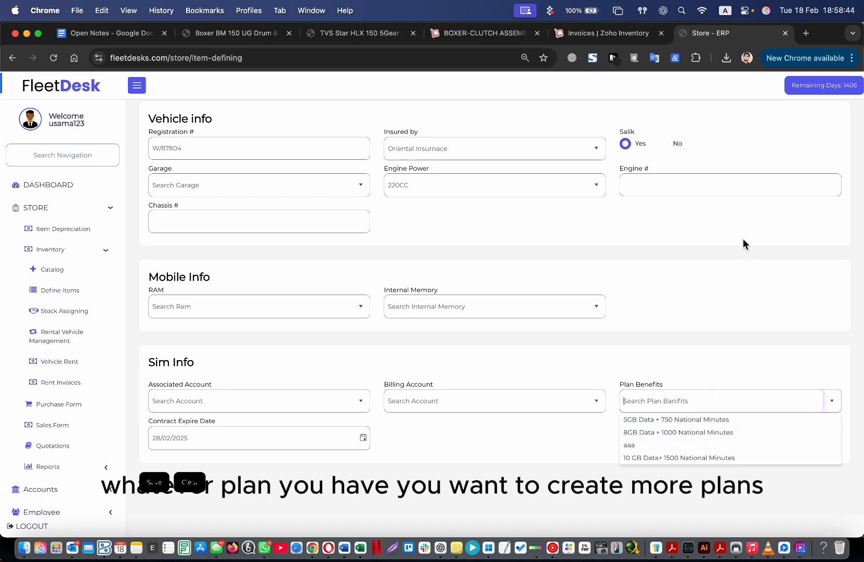
scroll(745, 240, "up", 6)
scroll(754, 224, "down", 1)
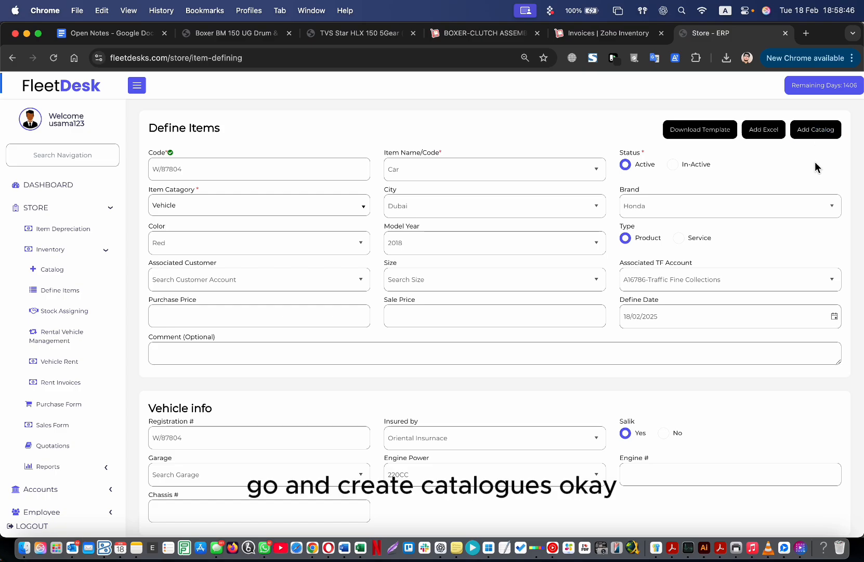
scroll(791, 278, "down", 10)
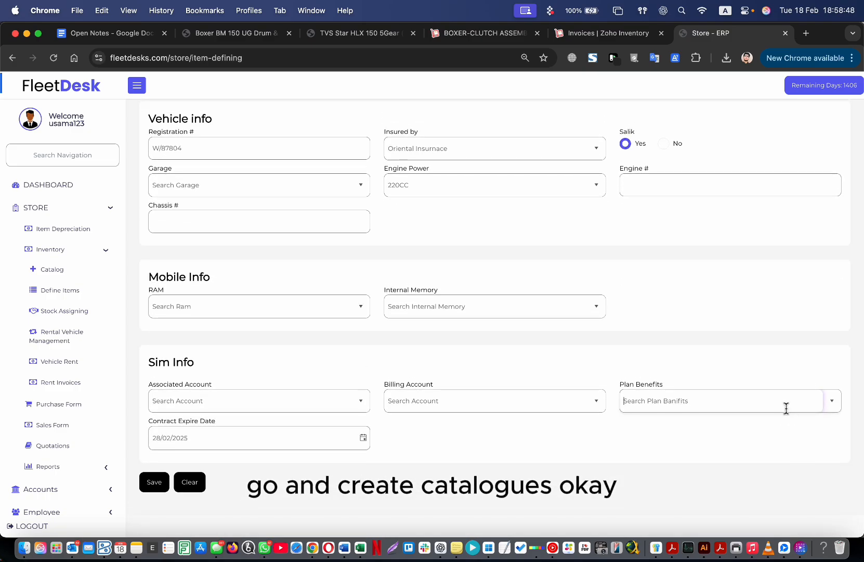
left_click(785, 407)
left_click(676, 419)
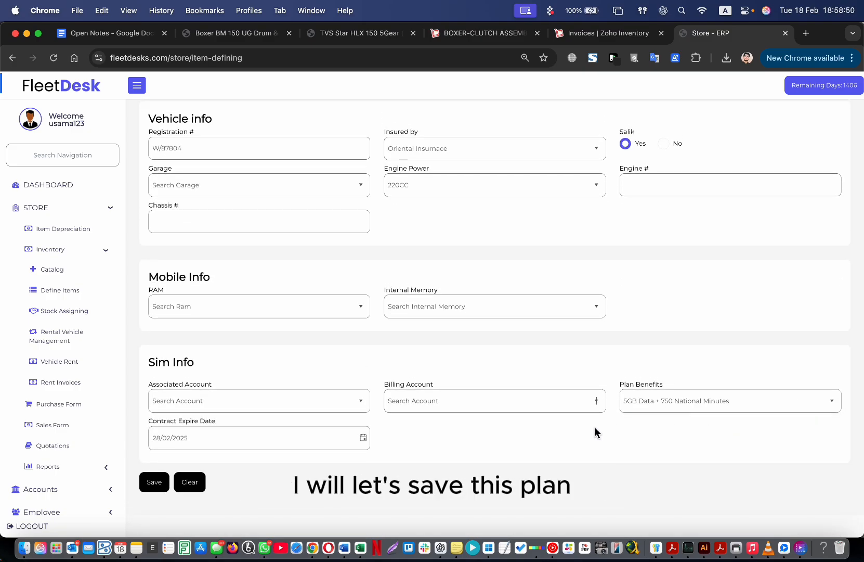
left_click_drag(160, 384, 198, 386)
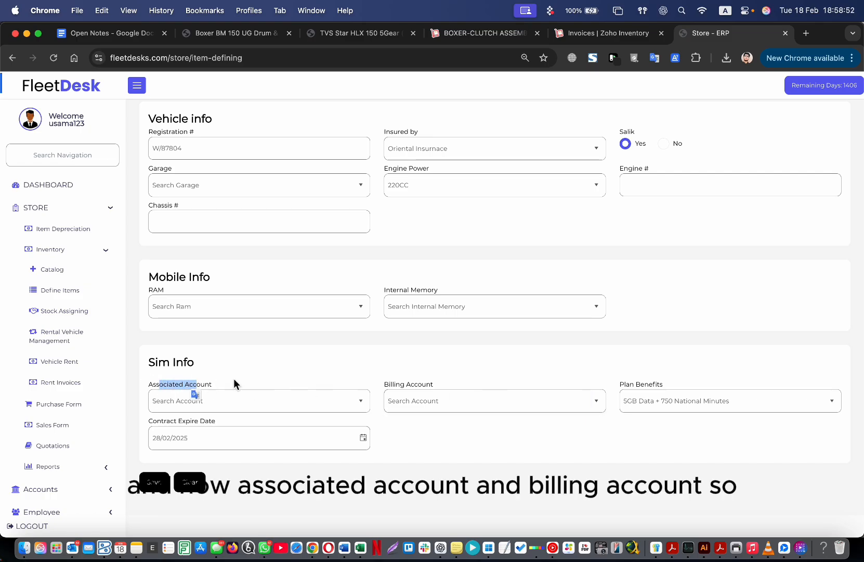
left_click_drag(392, 386, 434, 386)
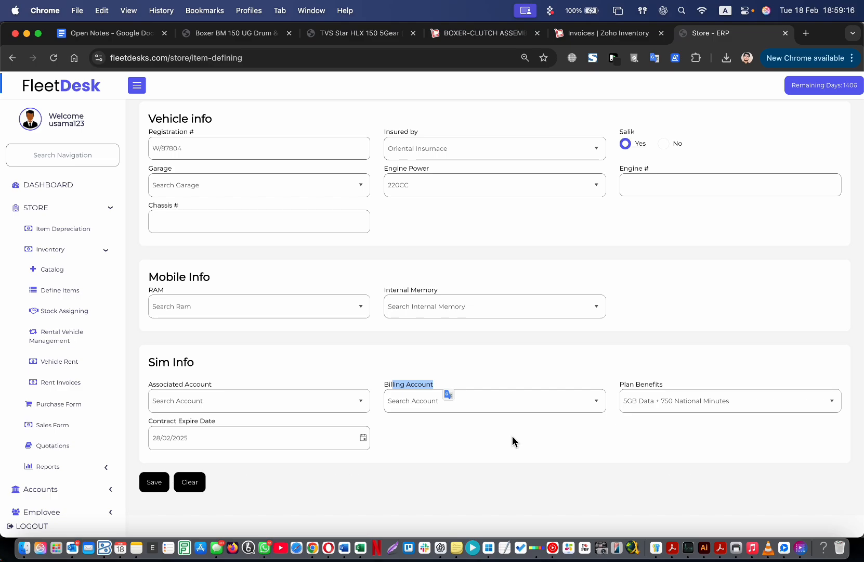
left_click(367, 401)
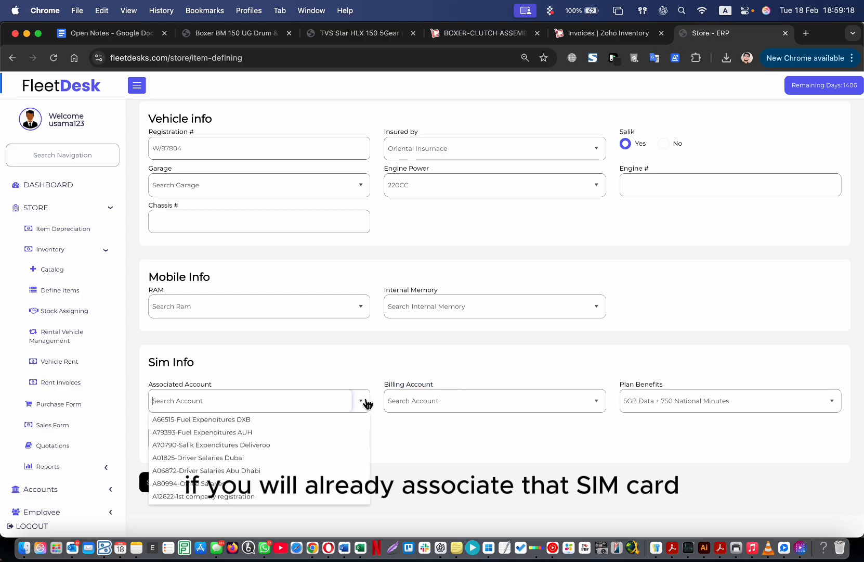
left_click(598, 399)
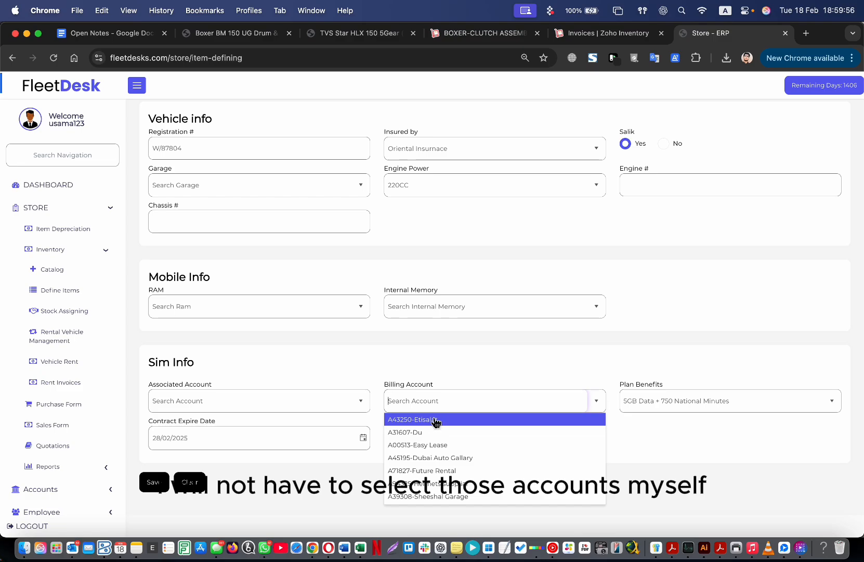
left_click(420, 371)
scroll(416, 359, "up", 10)
triple_click(294, 171)
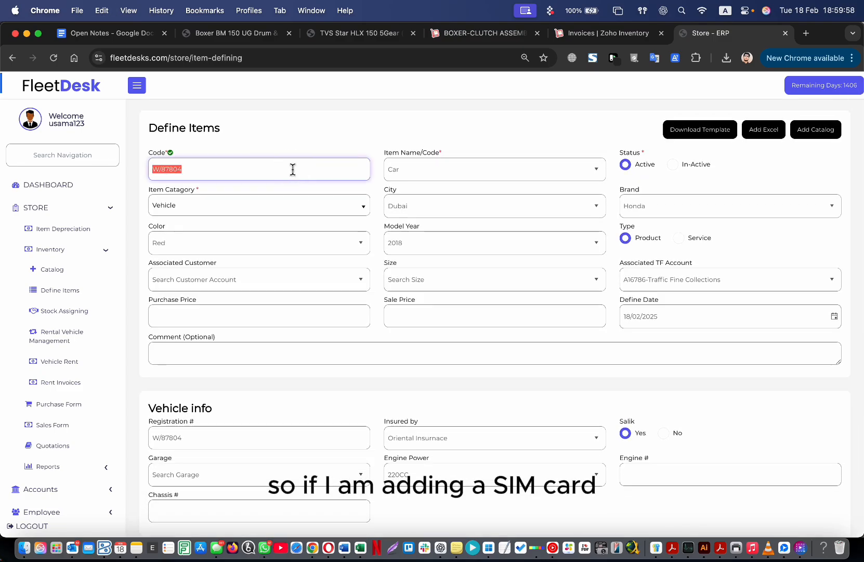
left_click(368, 208)
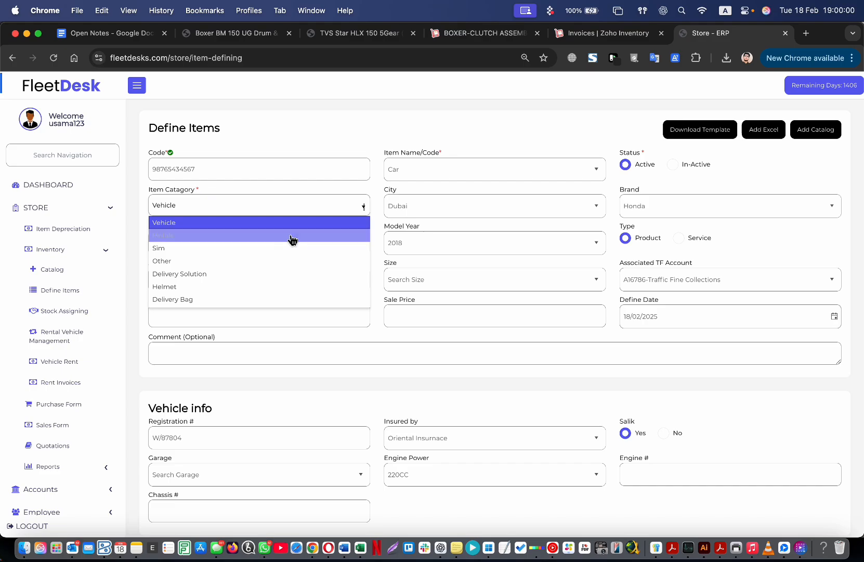
left_click(260, 247)
Set Billing Account to A43250-Etisalat and Associated Account to A02039-Telecommunication Expense.
scroll(381, 346, "down", 6)
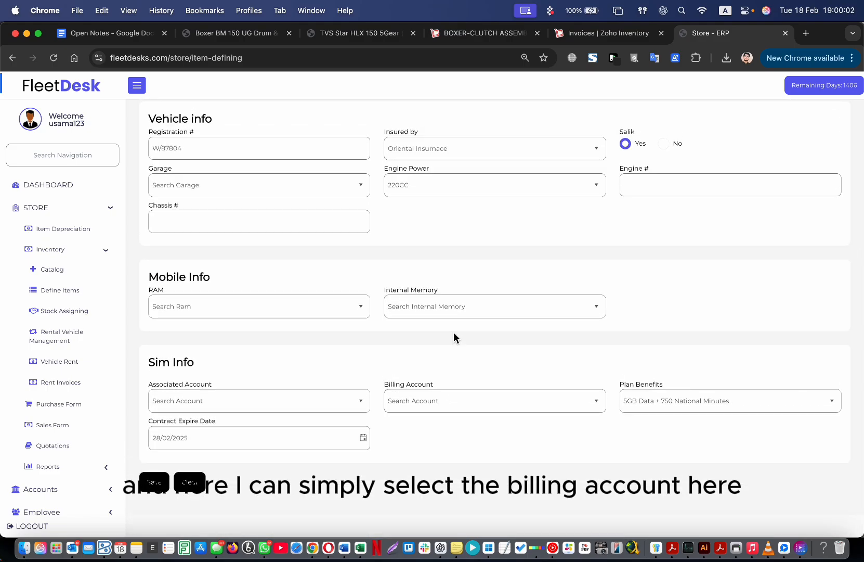
left_click(596, 404)
left_click(504, 420)
left_click_drag(154, 383, 184, 385)
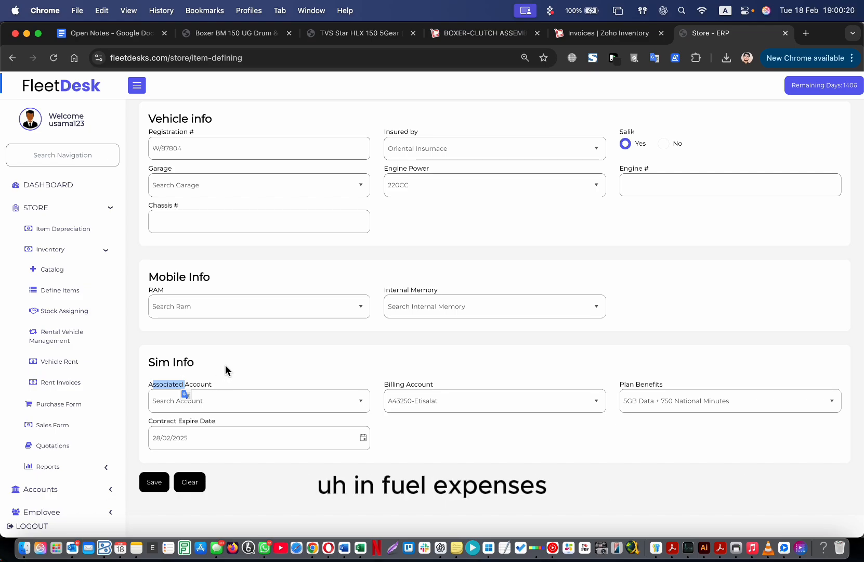
left_click(360, 402)
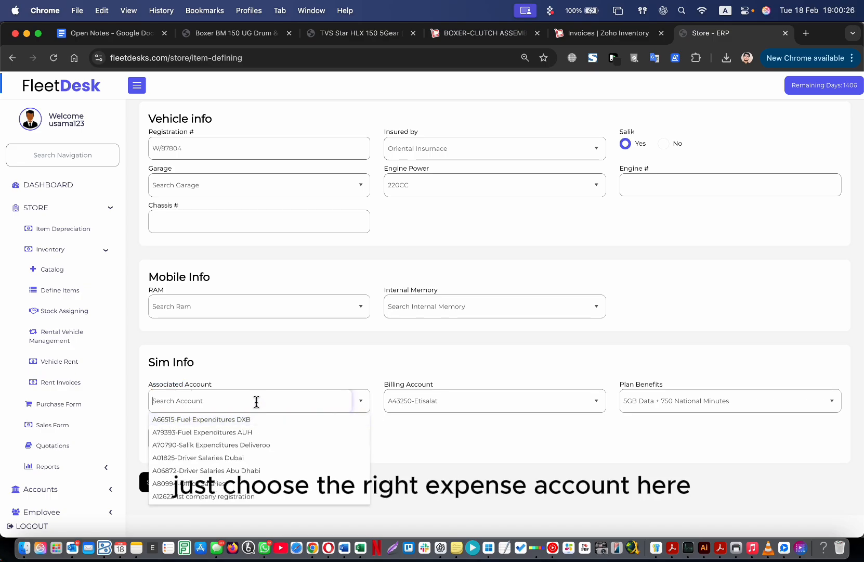
type("tele")
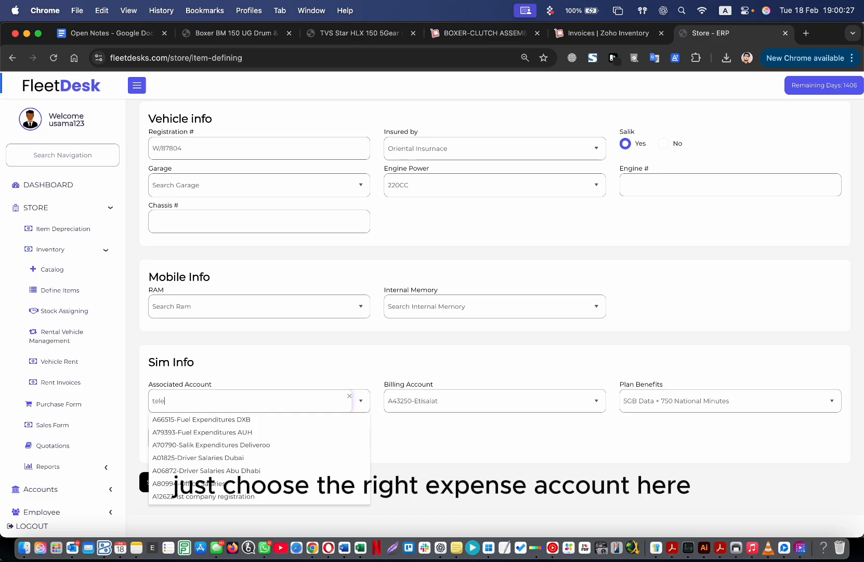
left_click(259, 421)
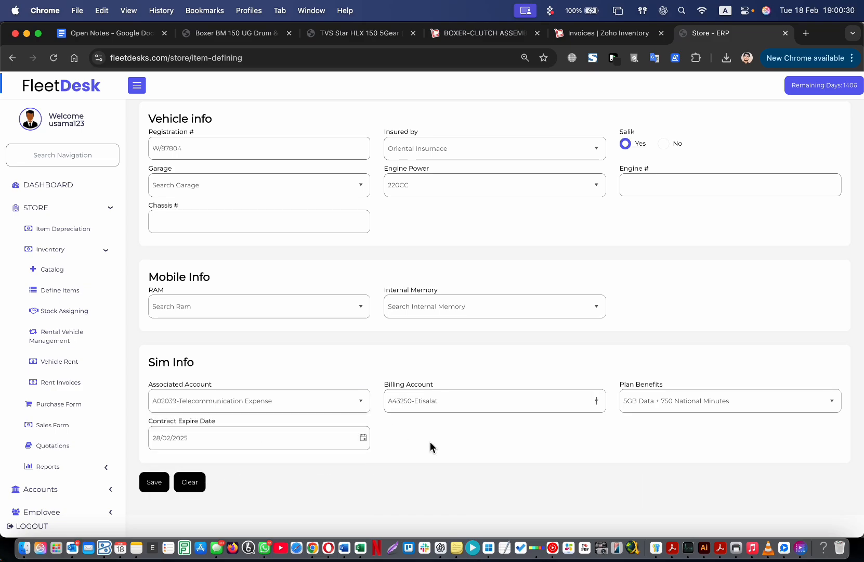
left_click_drag(312, 403, 199, 401)
left_click(405, 424)
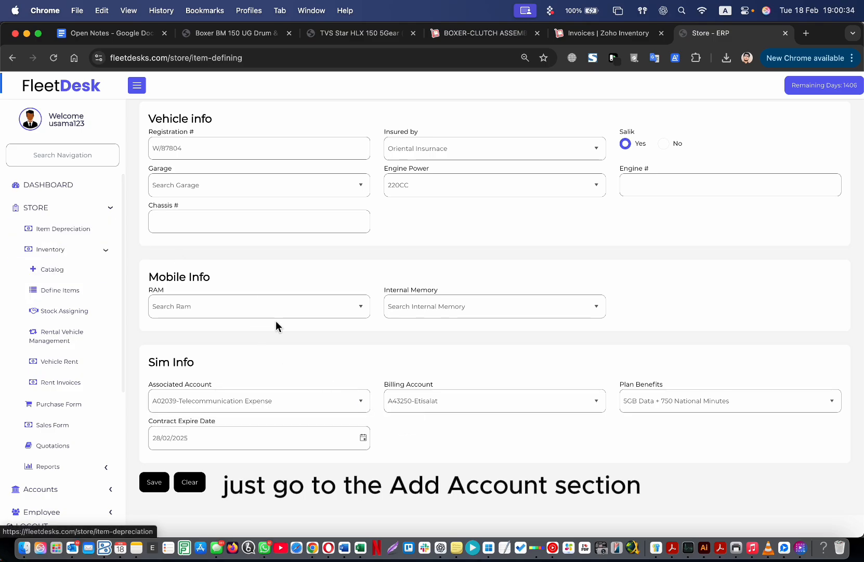
scroll(474, 376, "up", 10)
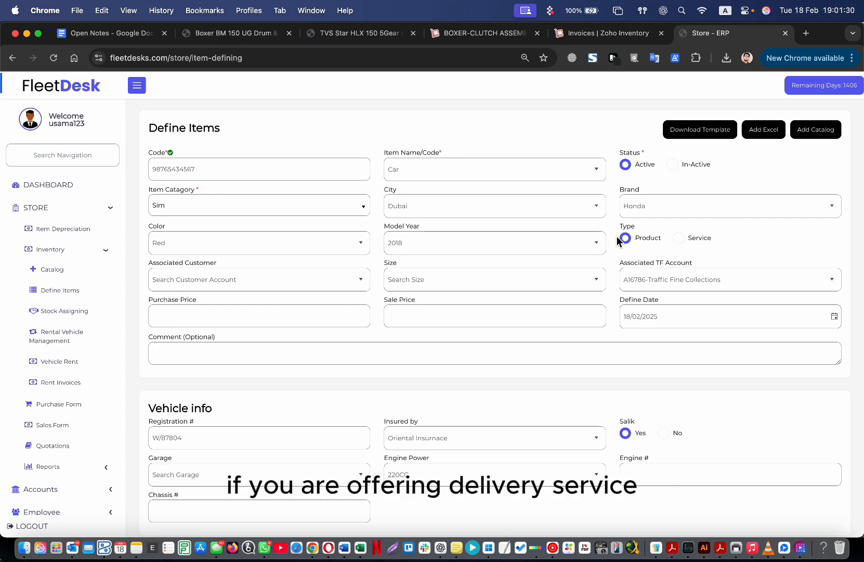
Return to the item list, discarding the unsaved Sim item changes.
left_click(261, 166)
left_click(284, 152)
left_click(58, 290)
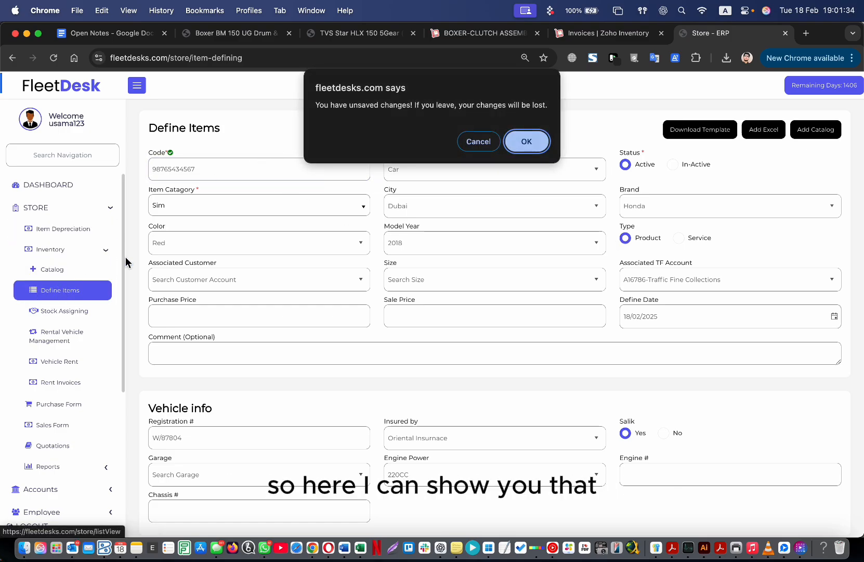
left_click(525, 141)
Browse the item list, noting the Bike & Rider, Delivery Solution and PC entries and the last page.
left_click(369, 155)
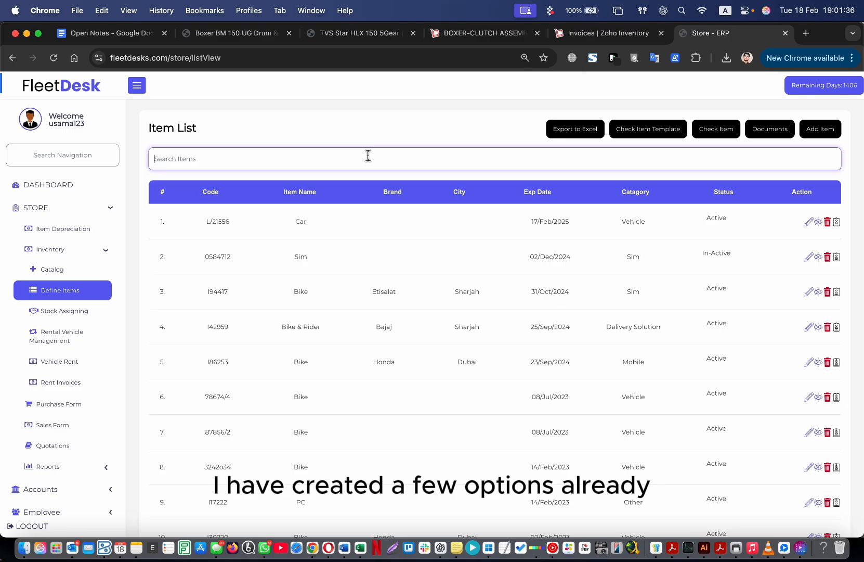
left_click(283, 324)
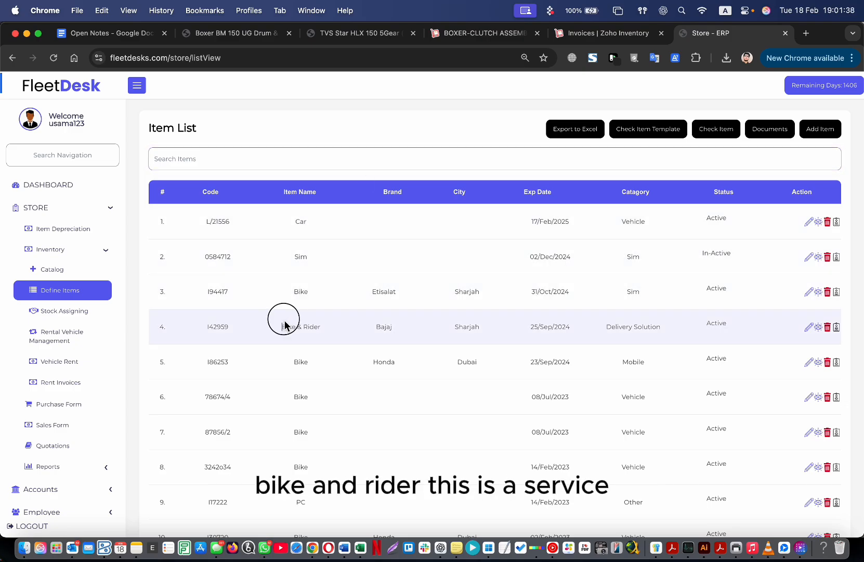
left_click_drag(612, 329, 646, 332)
left_click(645, 332)
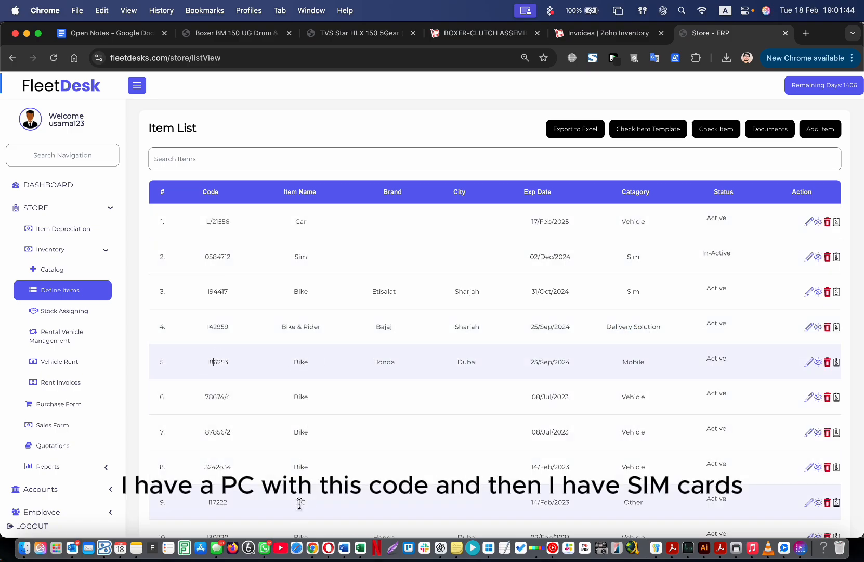
left_click(220, 502)
double_click(220, 502)
scroll(220, 502, "down", 6)
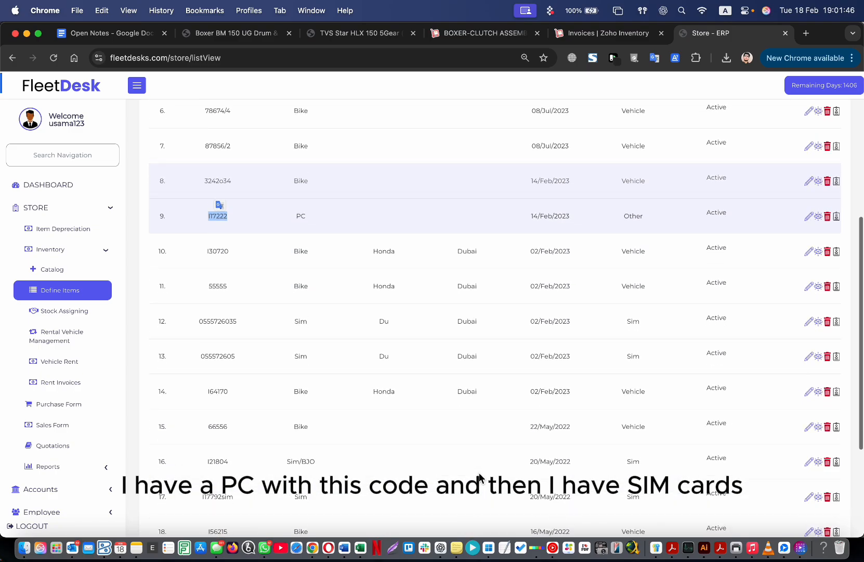
scroll(635, 364, "down", 3)
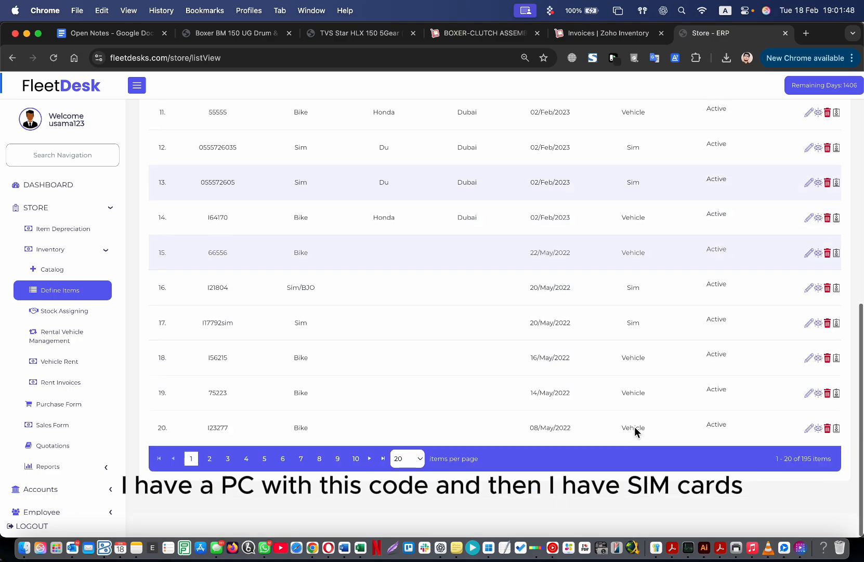
left_click(383, 460)
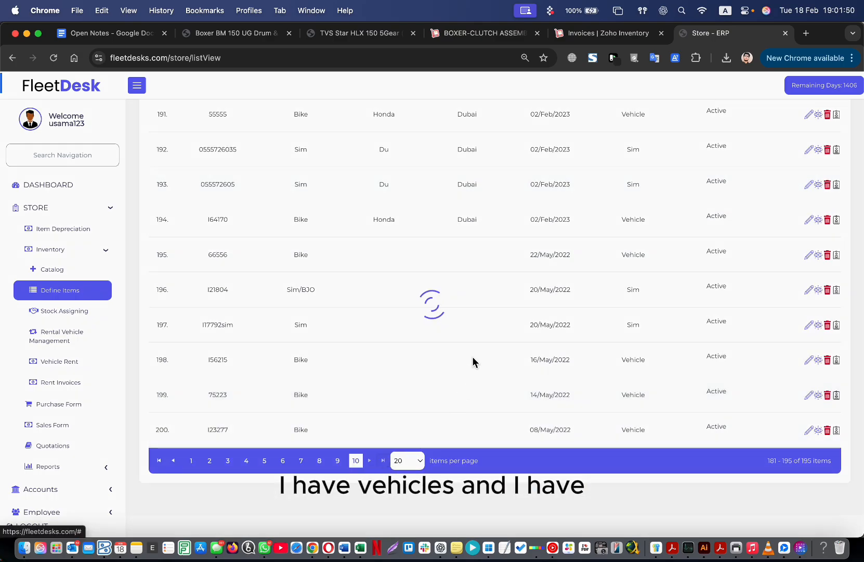
scroll(448, 352, "up", 5)
scroll(435, 252, "down", 6)
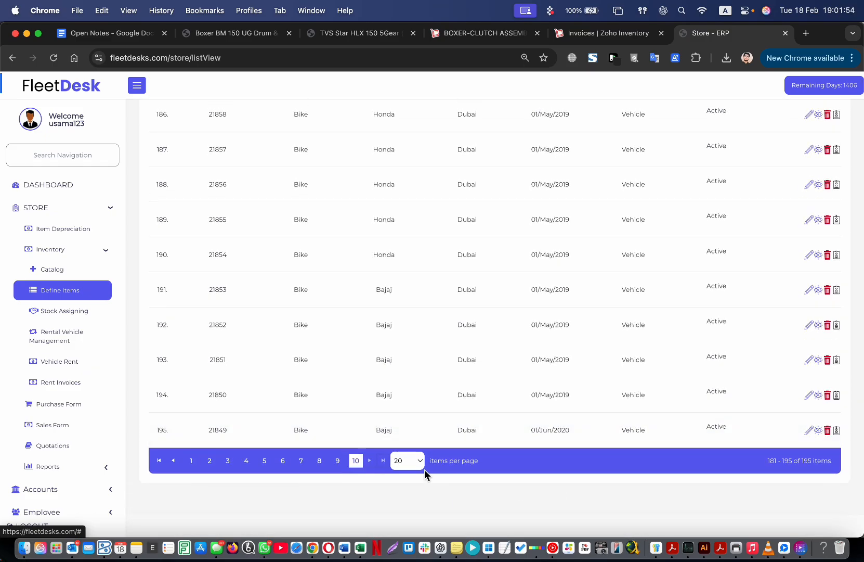
Show all 195 items, search for 'table' (no match), and start a new item.
left_click(413, 461)
left_click(414, 498)
key("cmd+f")
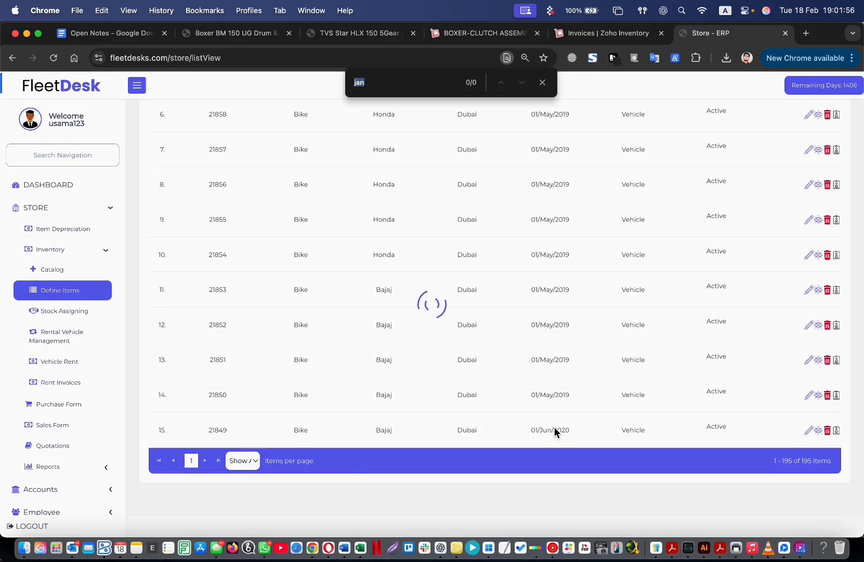
type("table")
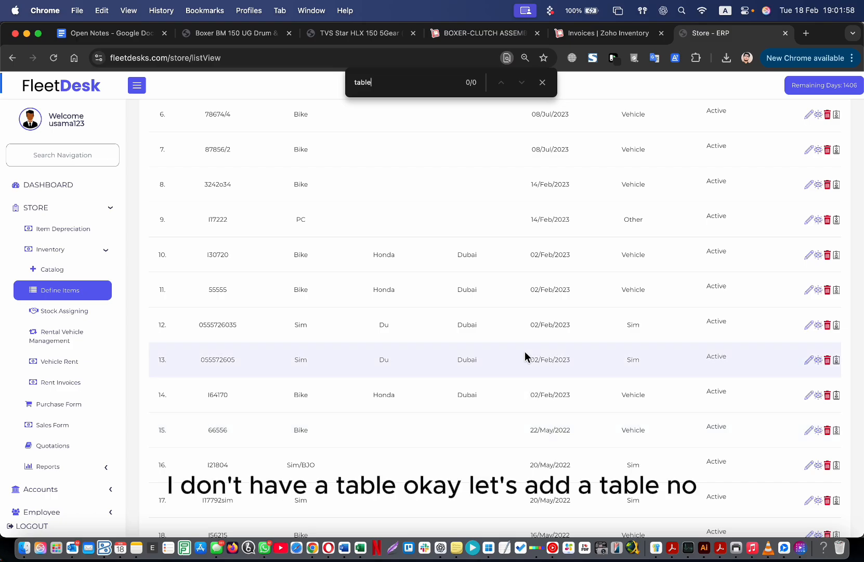
scroll(524, 333, "up", 5)
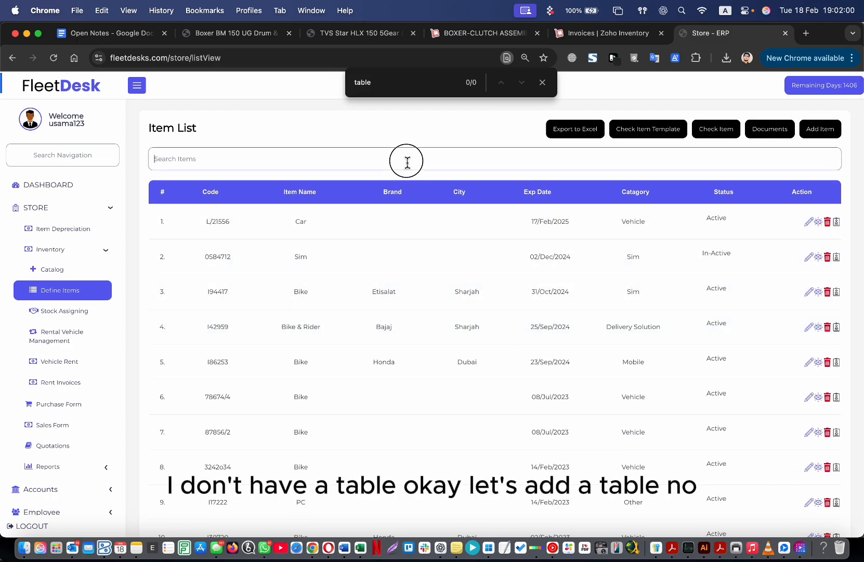
left_click(409, 159)
type("table")
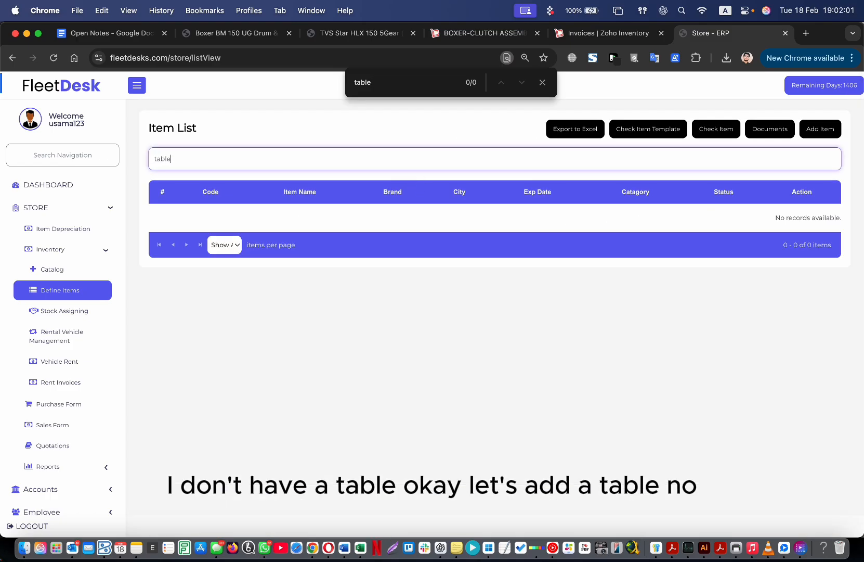
left_click(831, 133)
Name the new item Table and put it in category Other.
left_click(295, 172)
left_click(472, 171)
type("table")
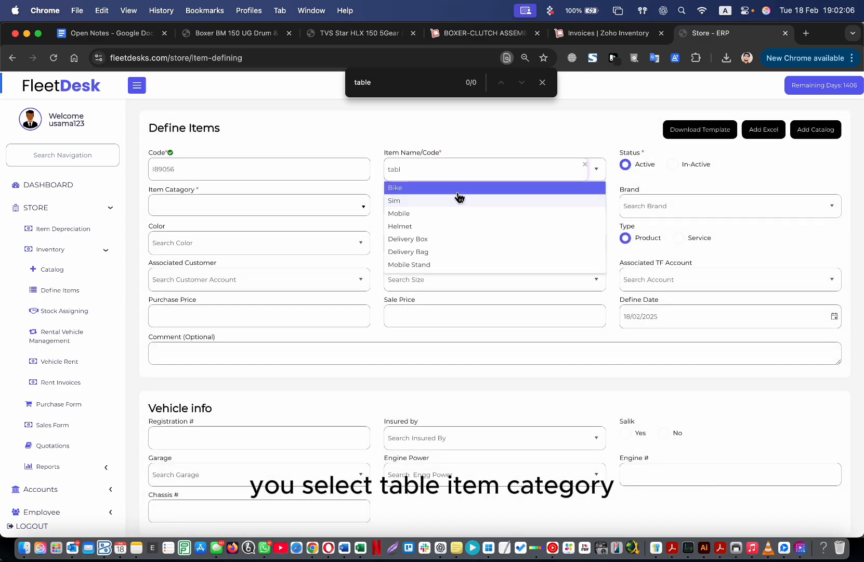
left_click(443, 188)
left_click(266, 205)
left_click(225, 260)
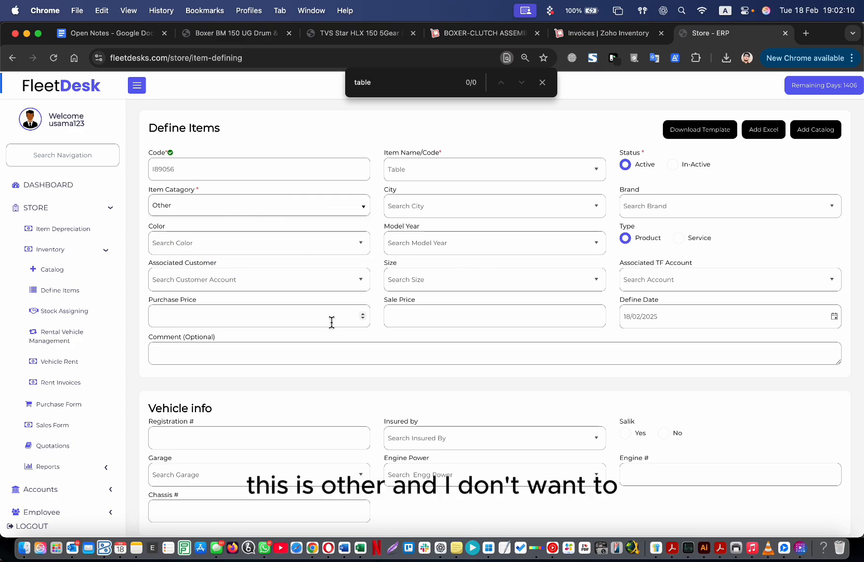
Enter purchase price 500 and sale price 0, save the Table item, and return to the item list.
left_click(294, 319)
type("500")
key("Tab")
type("500")
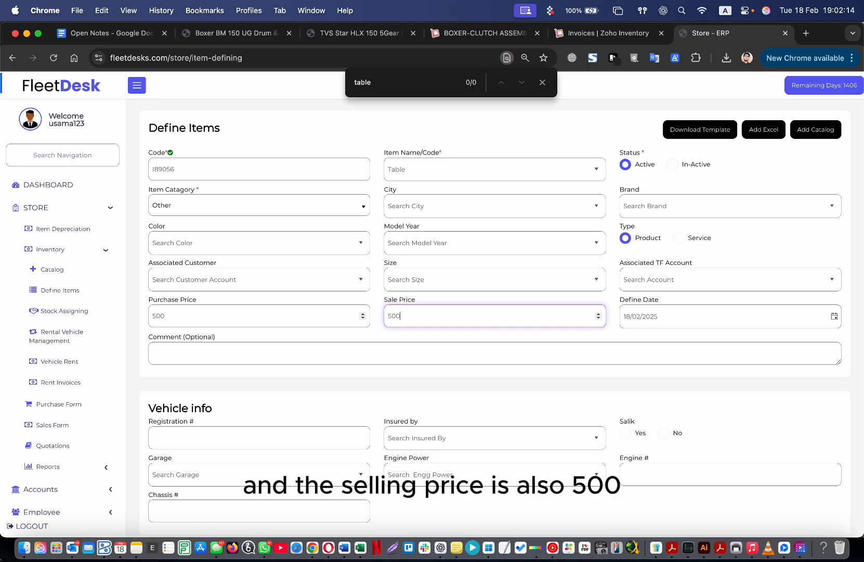
key("BackSpace")
key("BackSpace")
key("BackSpace")
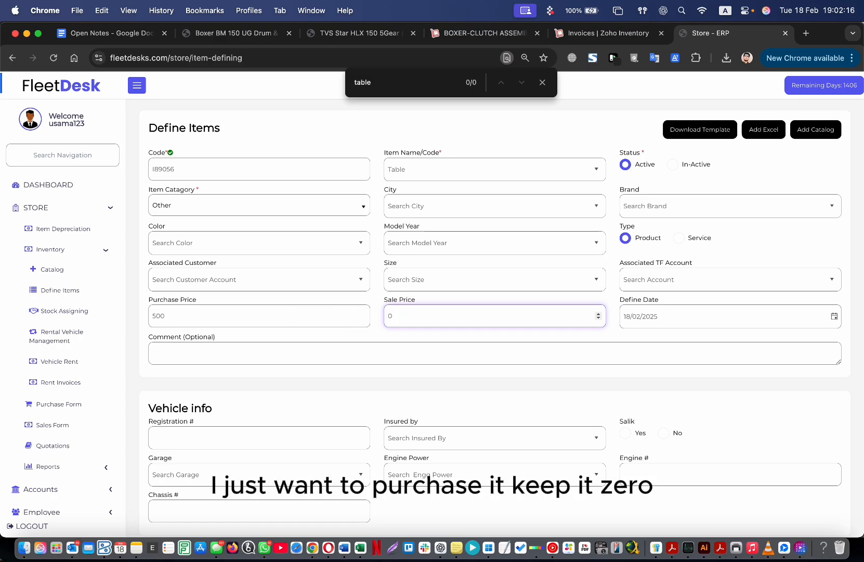
scroll(423, 407, "down", 6)
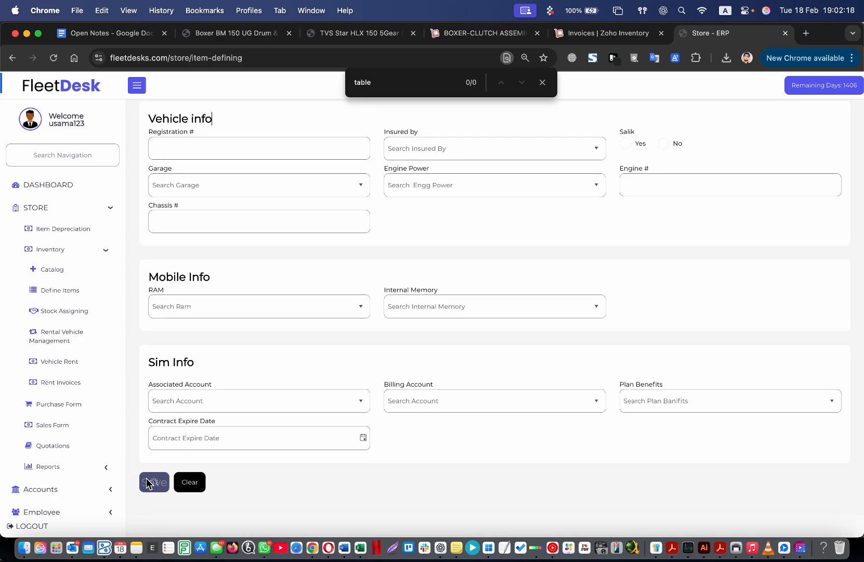
left_click(151, 482)
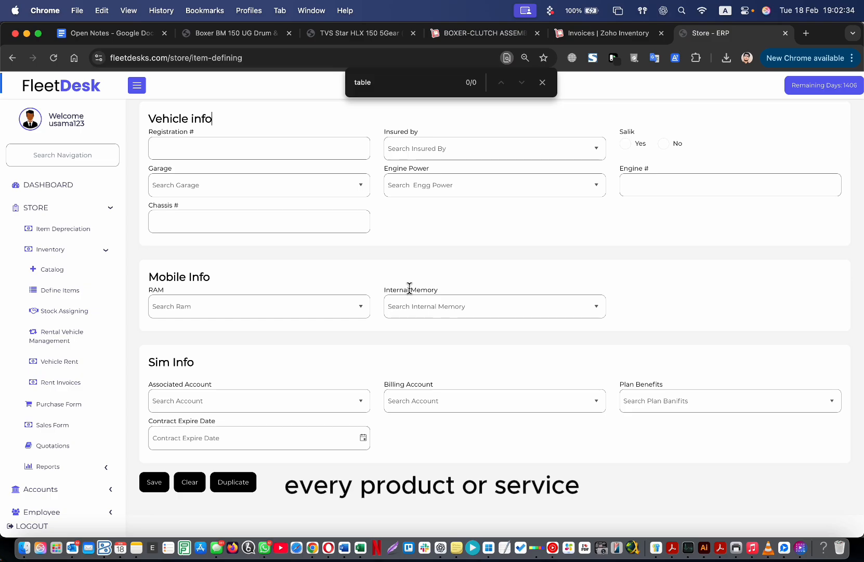
scroll(370, 261, "up", 5)
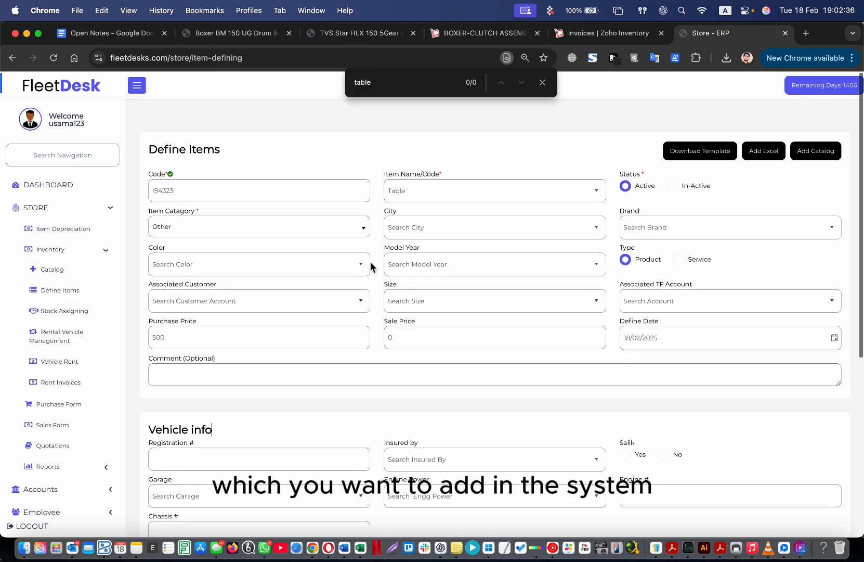
left_click(70, 295)
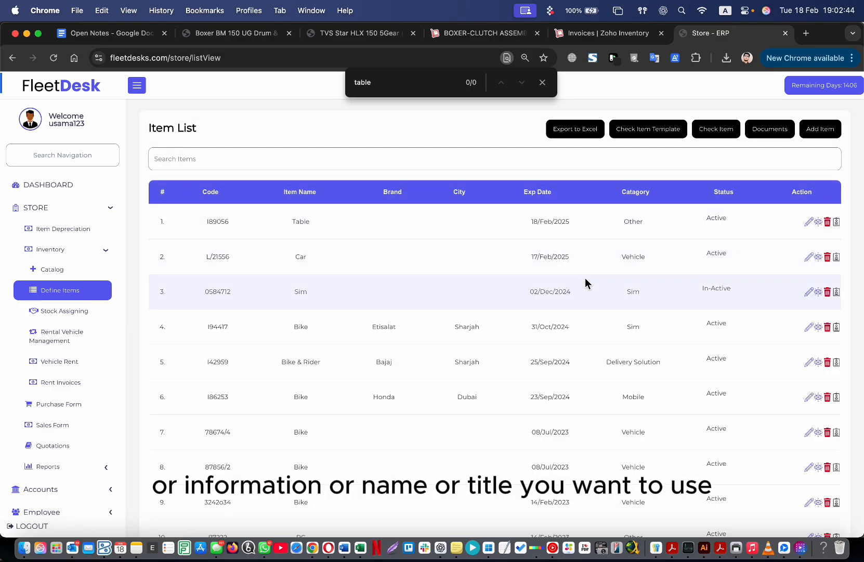
left_click(68, 275)
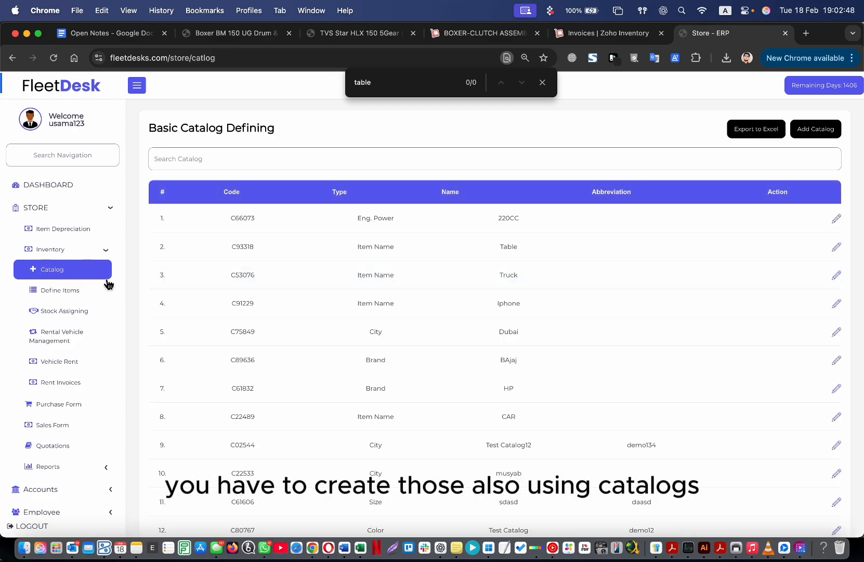
left_click(73, 290)
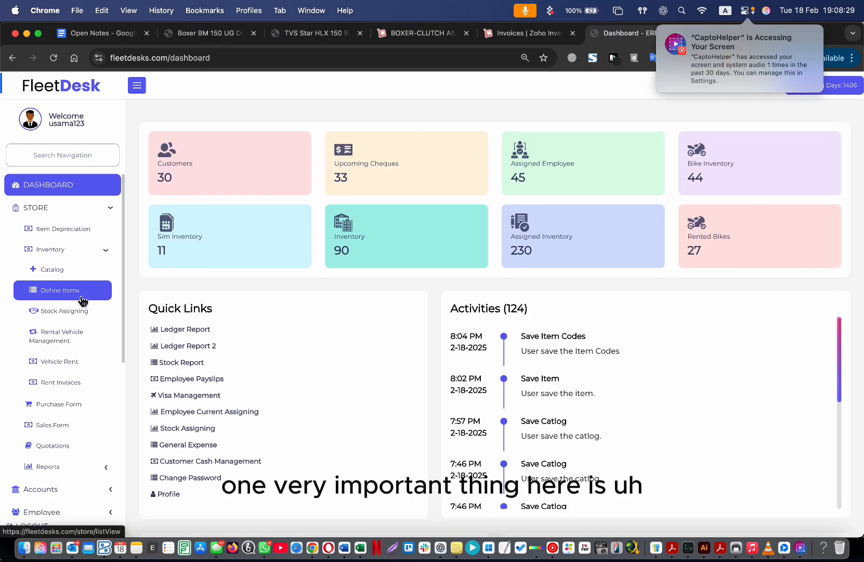
left_click(32, 292)
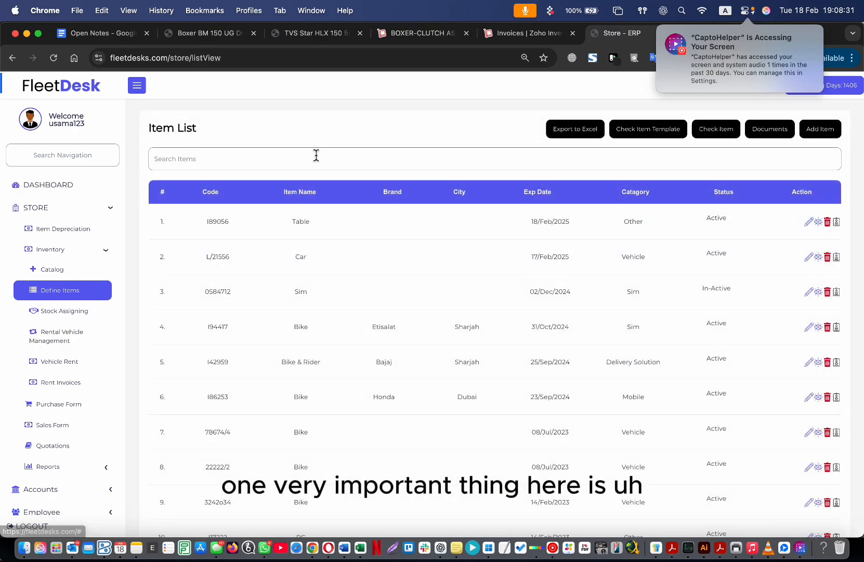
On page 5 of the item list, copy code 79636, search for it, then clear the search.
left_click_drag(155, 125, 247, 125)
scroll(229, 237, "down", 10)
scroll(212, 320, "up", 10)
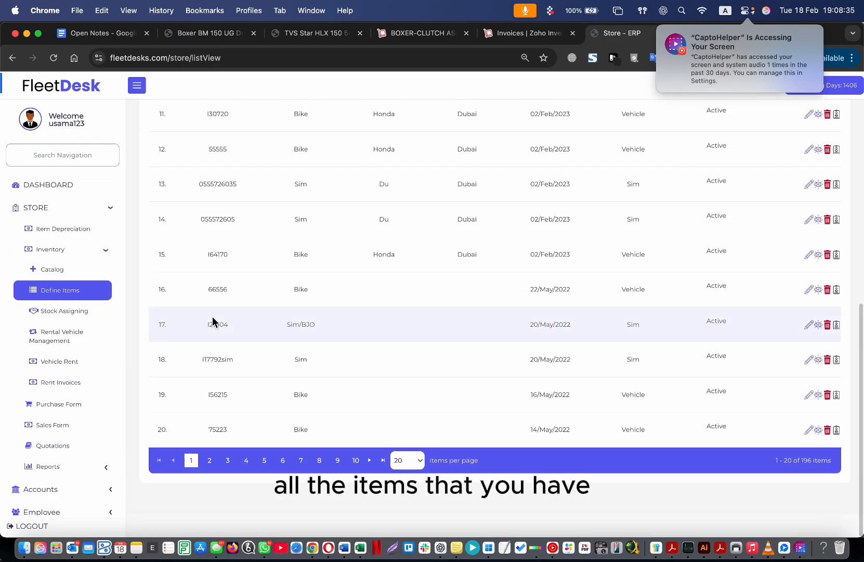
scroll(243, 349, "down", 9)
left_click(265, 459)
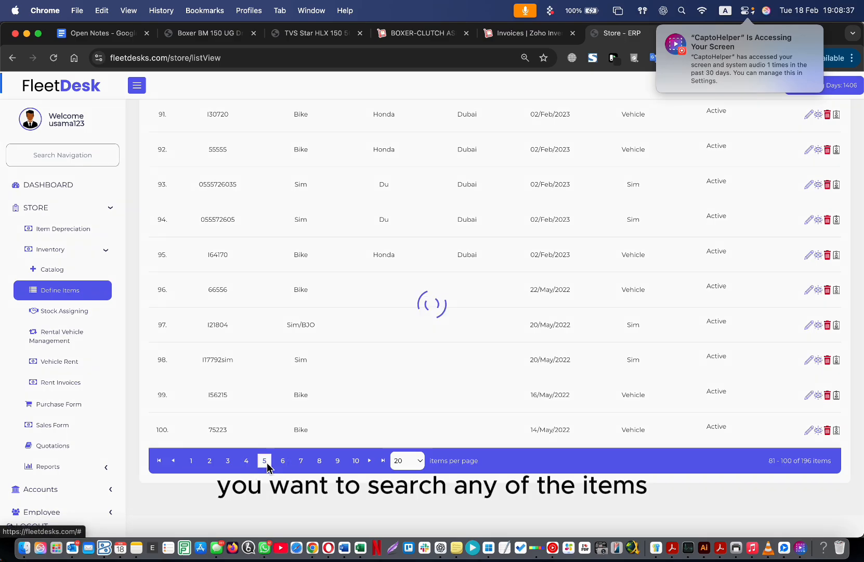
double_click(218, 289)
key("super+c")
scroll(215, 414, "up", 10)
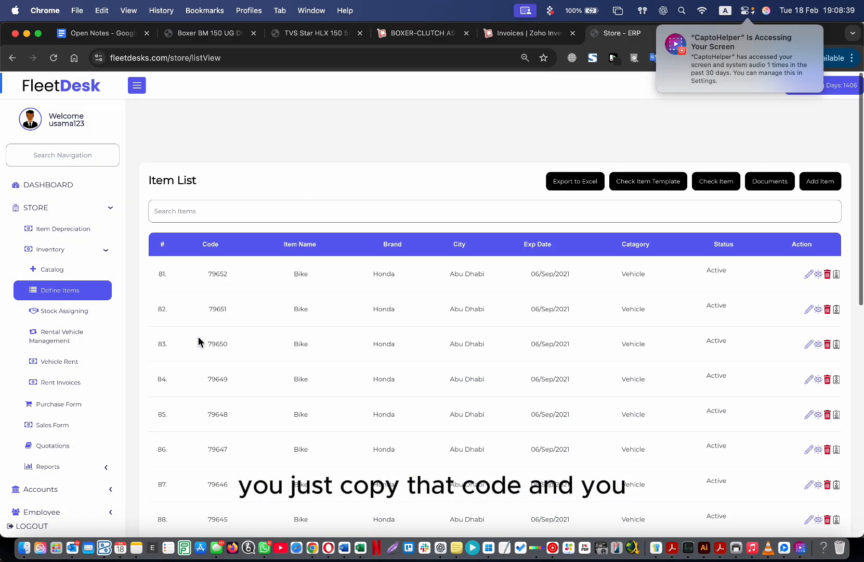
left_click(270, 167)
key("super+v")
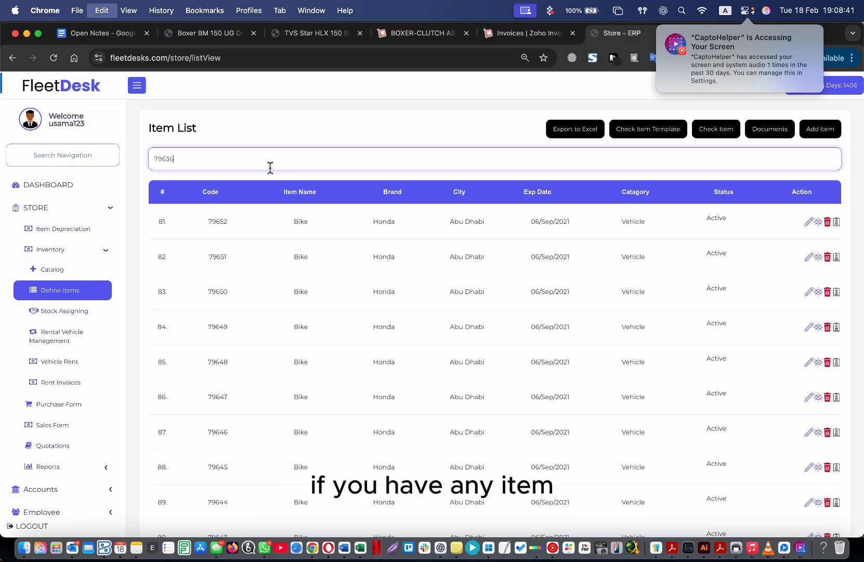
key("super+a")
key("super+c")
key("BackSpace")
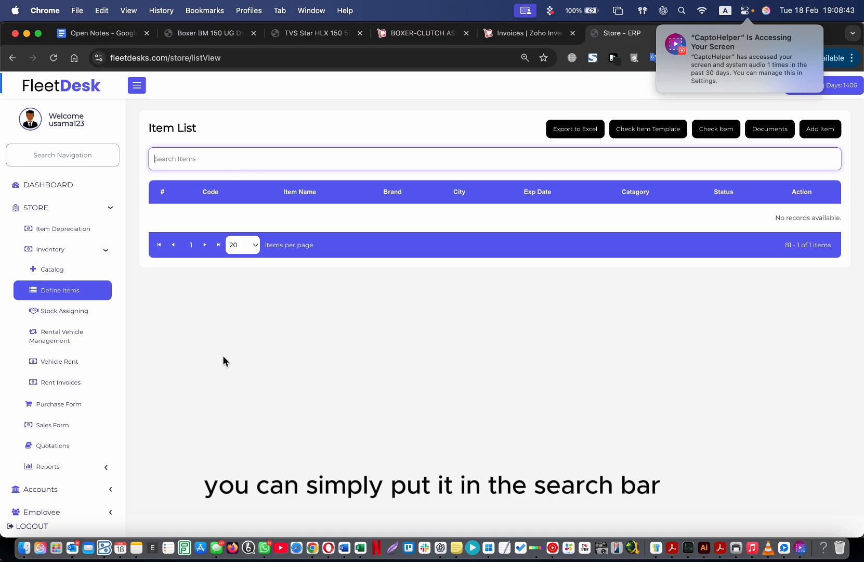
Filter the item list to 79636 again, clear it, and mark the Honda bike's code I30720.
left_click(78, 294)
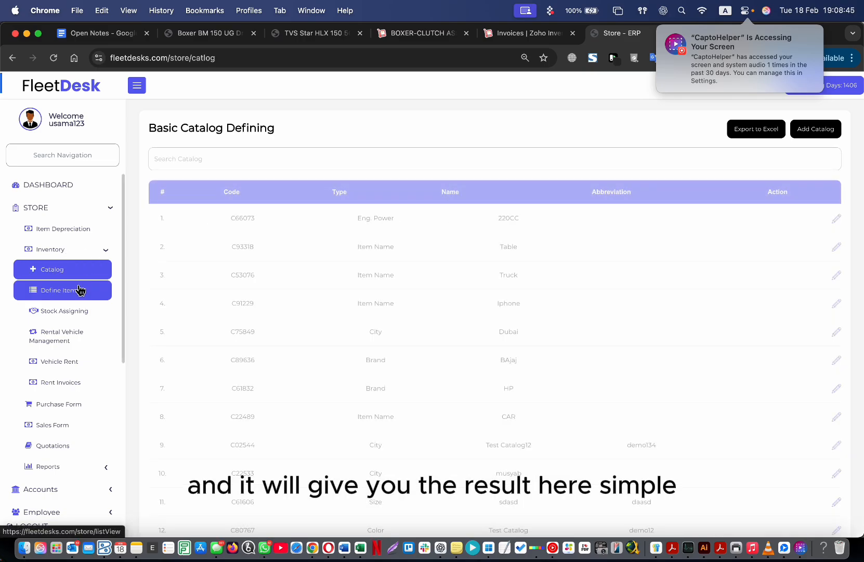
left_click(248, 169)
key("super+v")
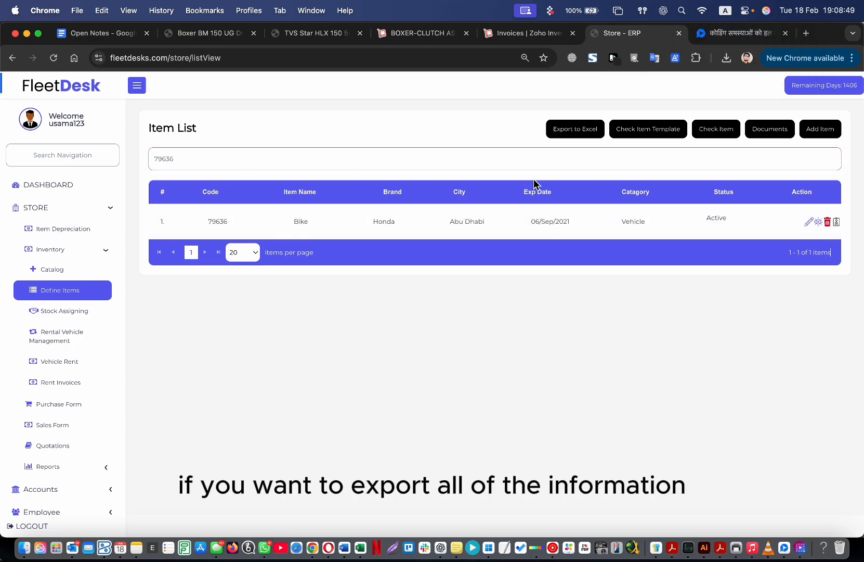
left_click(316, 170)
key("super+a")
key("BackSpace")
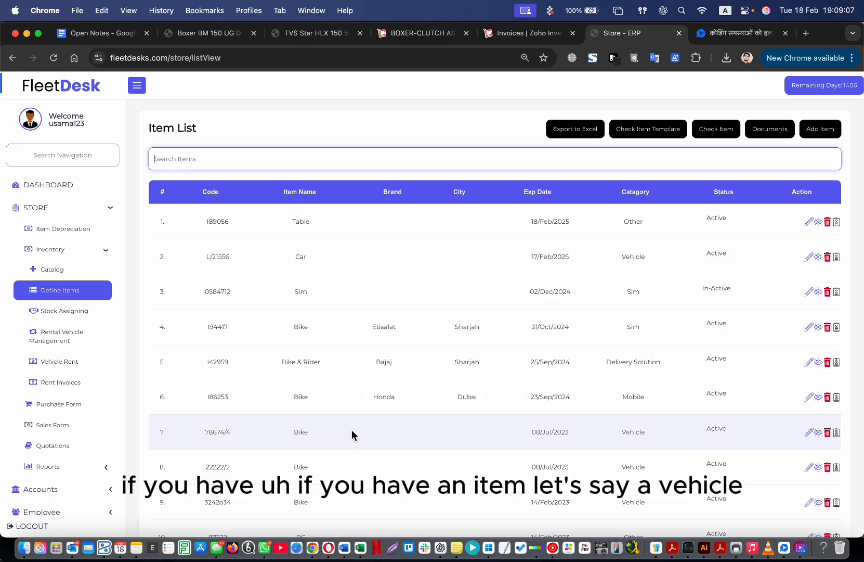
scroll(281, 444, "down", 3)
left_click_drag(209, 429, 241, 428)
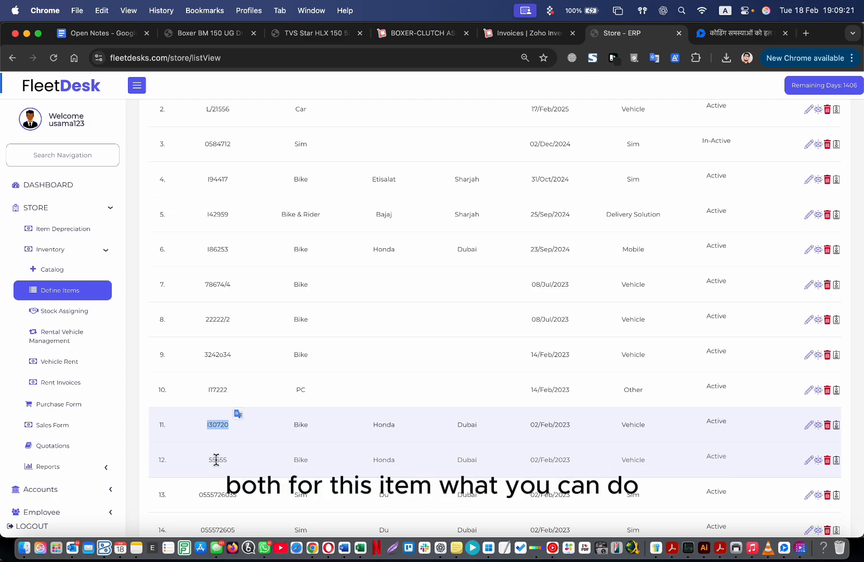
Add 4567876 as a second item code for the I30720 bike.
left_click(837, 425)
left_click(367, 210)
type("4567876")
double_click(327, 199)
left_click_drag(322, 178, 344, 179)
left_click(359, 182)
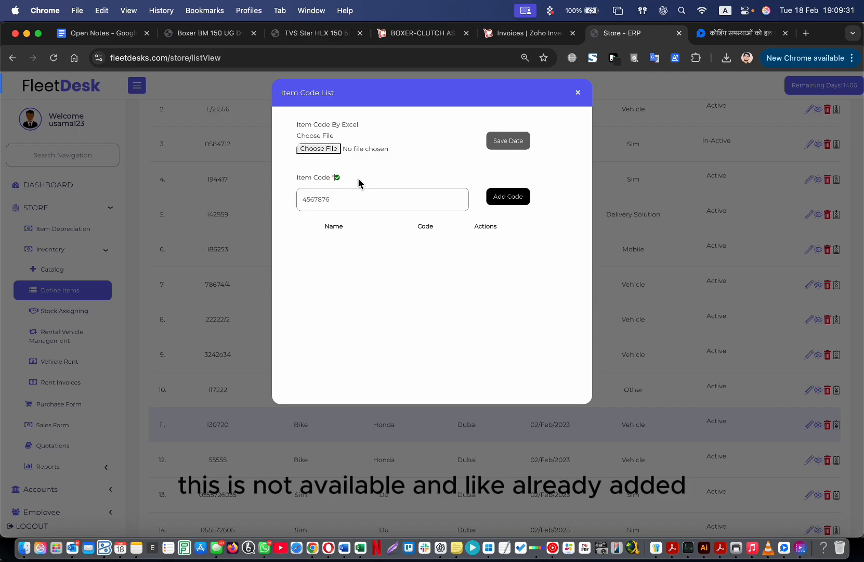
left_click(510, 201)
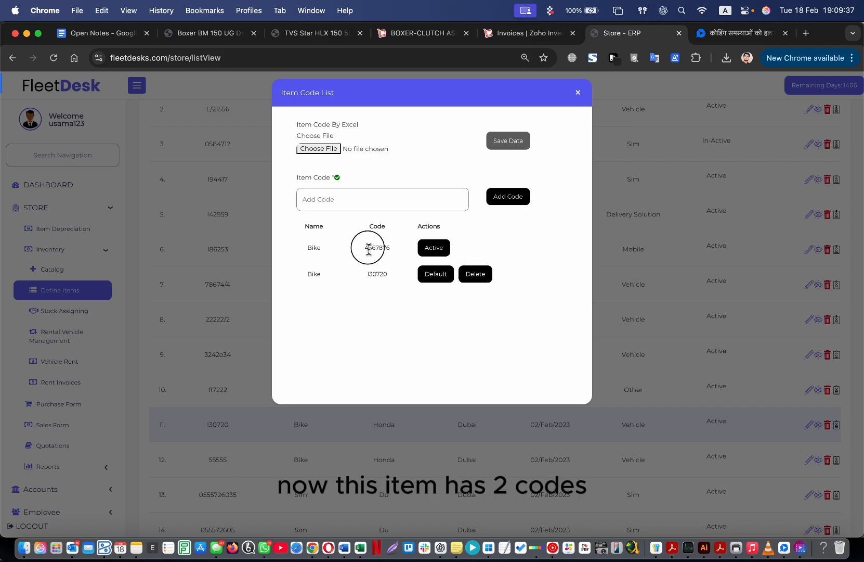
Copy the bike's codes 4567876 and I30720, then close the Item Code List.
double_click(376, 276)
double_click(382, 277)
double_click(378, 248)
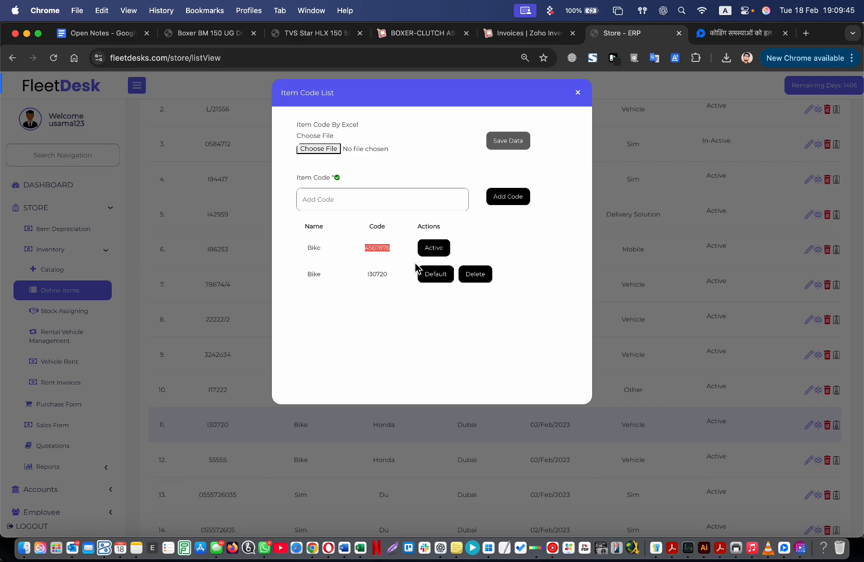
double_click(379, 274)
left_click(378, 252)
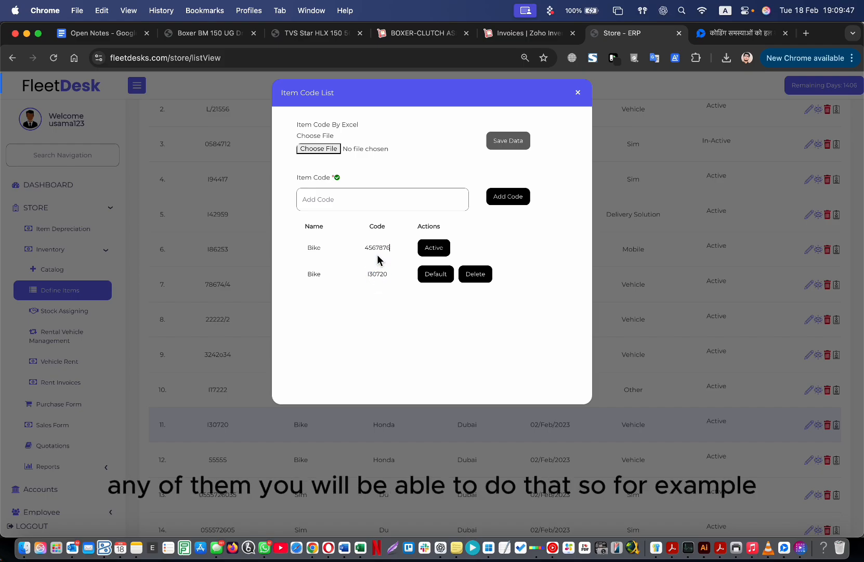
double_click(378, 248)
key("super+c")
left_click(447, 57)
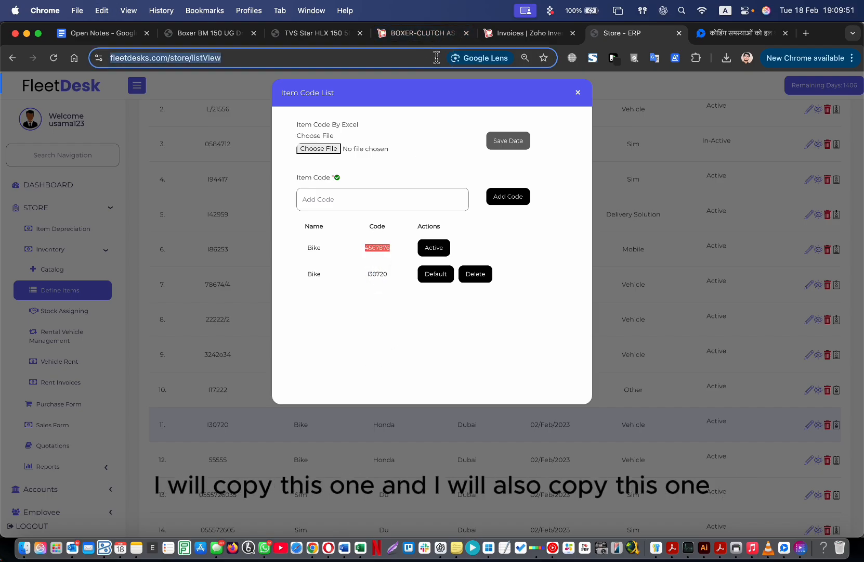
key("super+v")
double_click(378, 274)
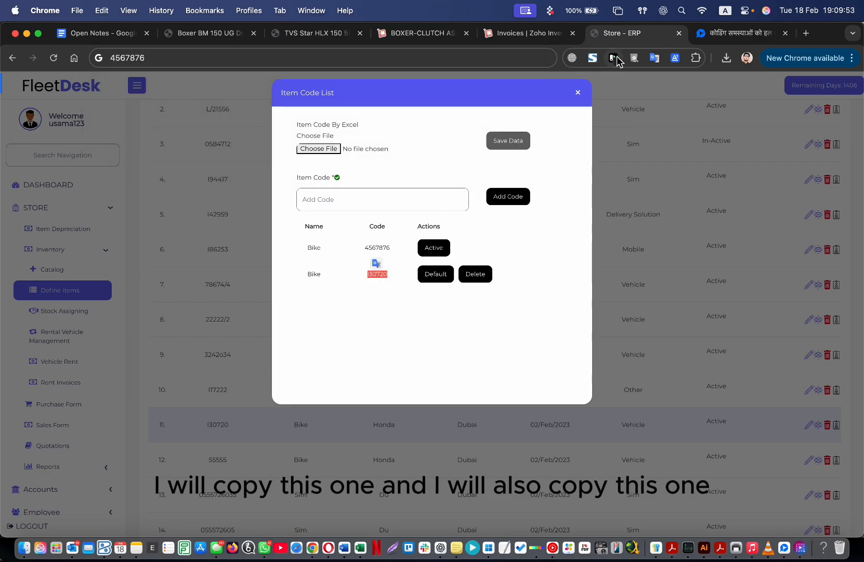
left_click(578, 92)
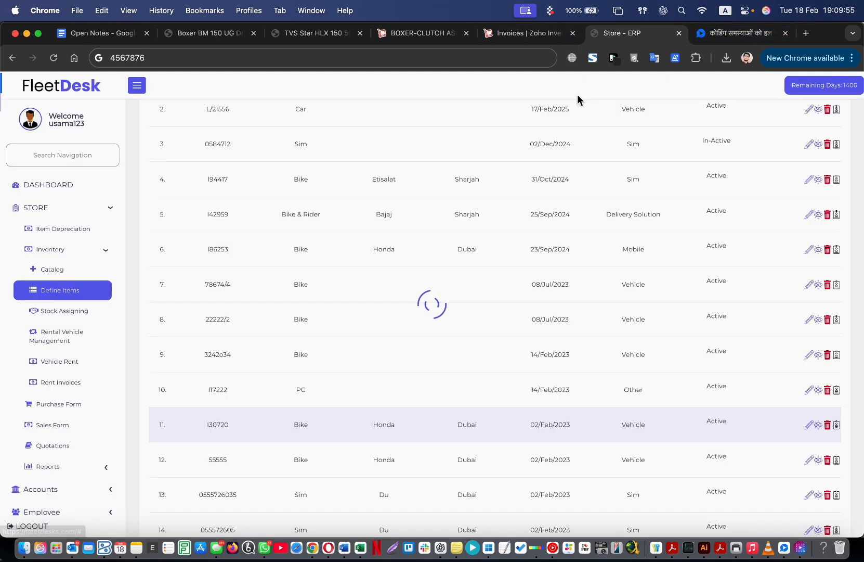
Start a new general expense with category Vehicle.
scroll(82, 491, "down", 5)
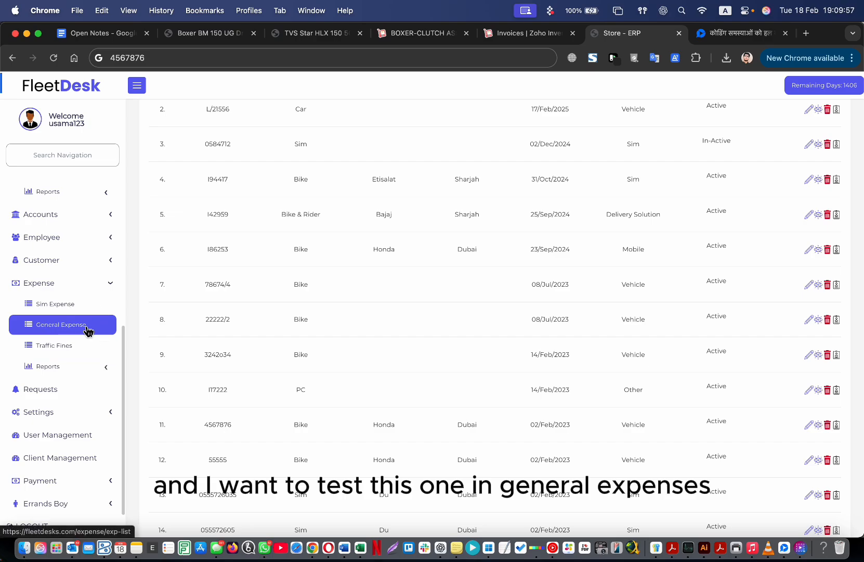
left_click(46, 327)
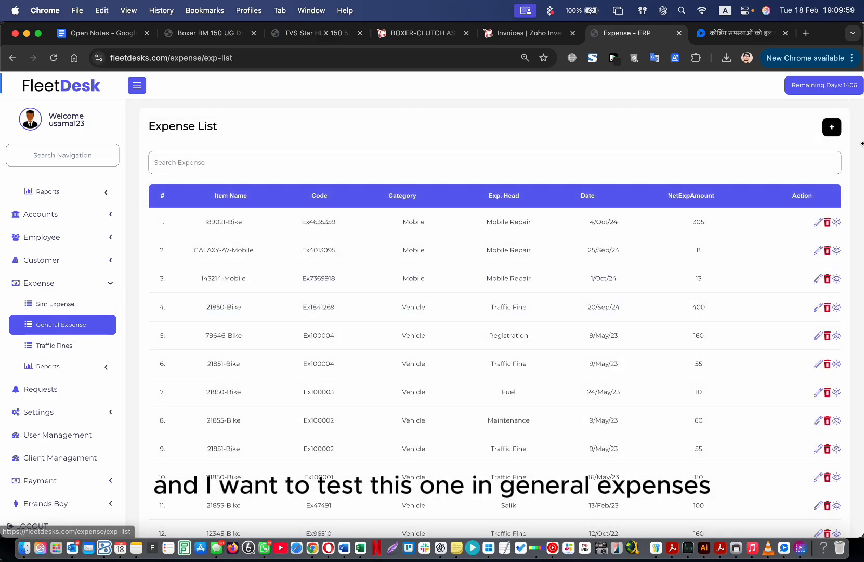
left_click(834, 128)
left_click(717, 173)
left_click(726, 194)
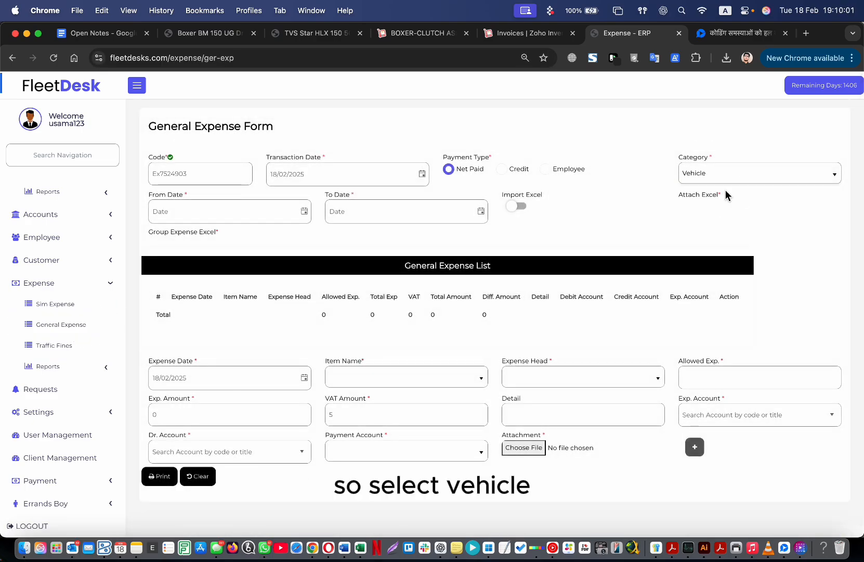
Search Item Name for I30720, then 4567876, finding the bike as 4567876-Bike both times.
left_click(397, 378)
left_click(398, 405)
key("super+v")
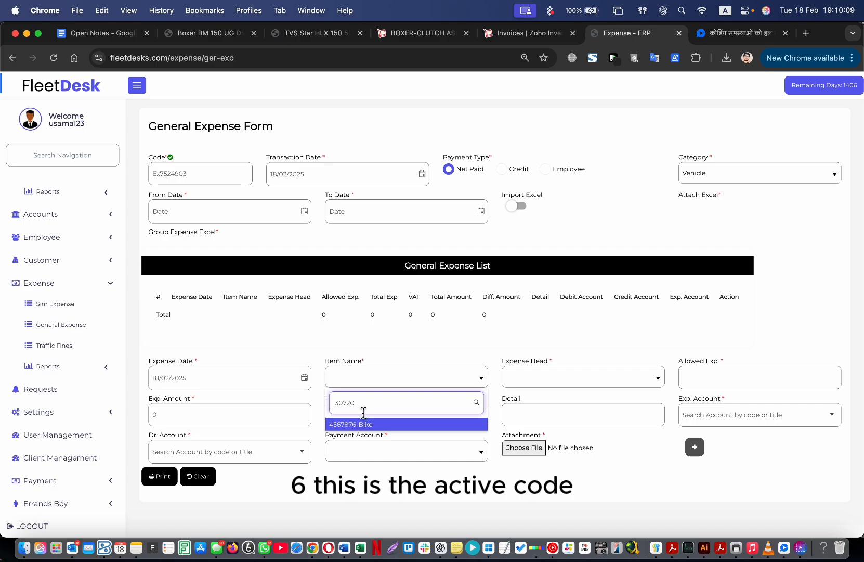
left_click_drag(358, 405, 334, 402)
left_click(376, 401)
key("BackSpace")
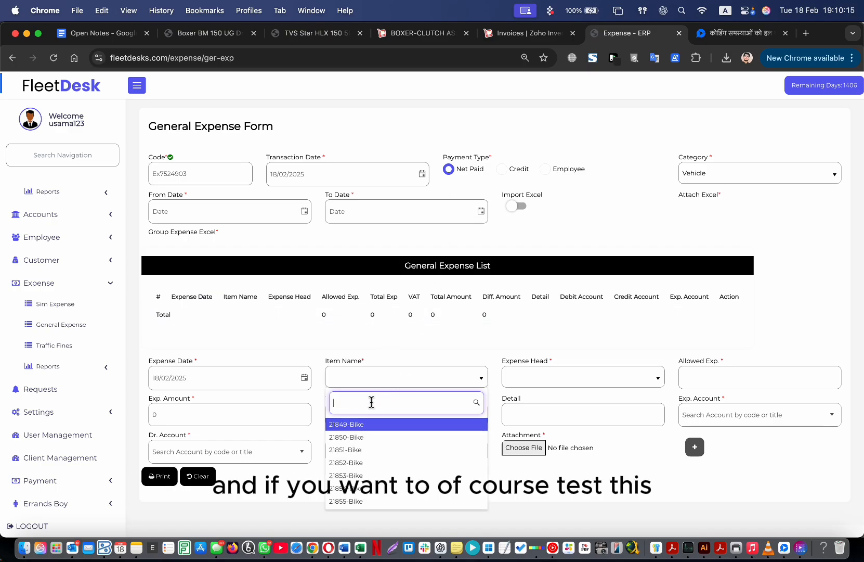
key("super+shift+v")
double_click(223, 469)
key("super+a")
key("BackSpace")
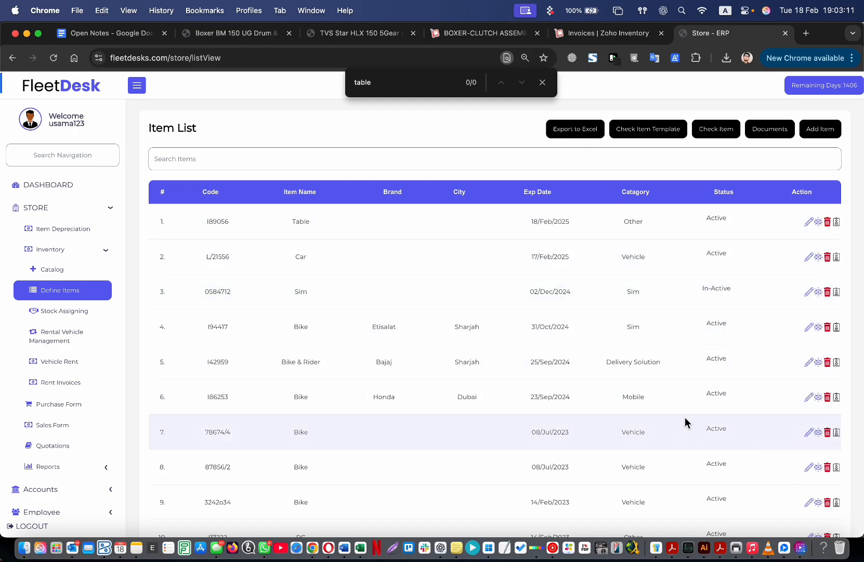
left_click(799, 549)
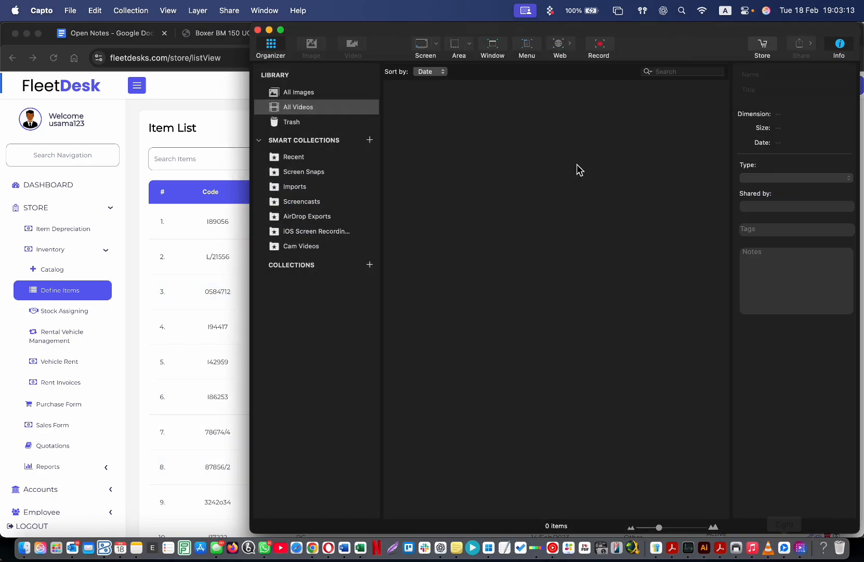
left_click(601, 43)
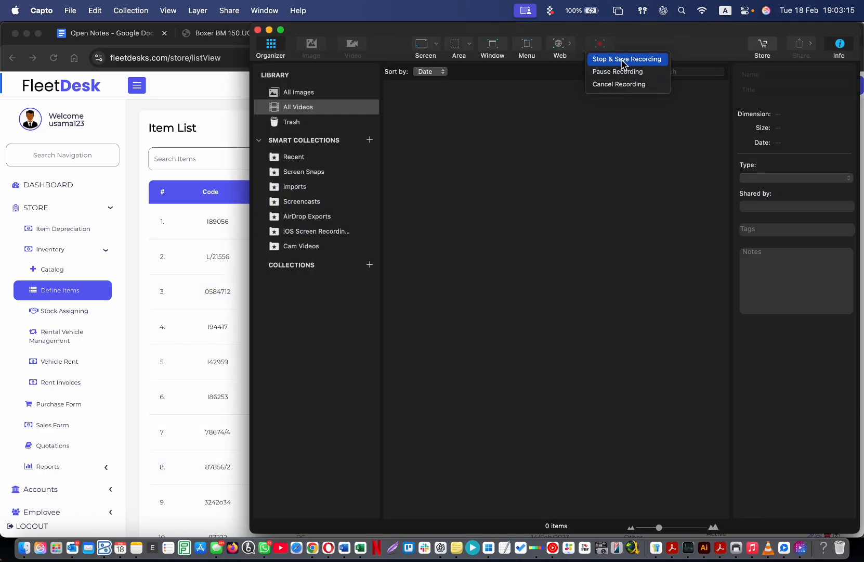